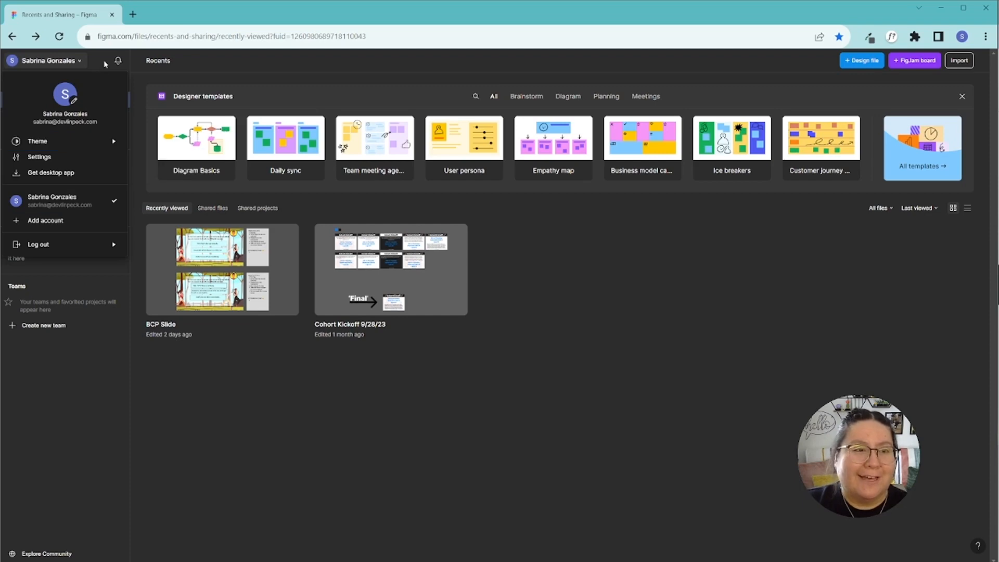
pyautogui.click(85, 63)
pyautogui.click(119, 63)
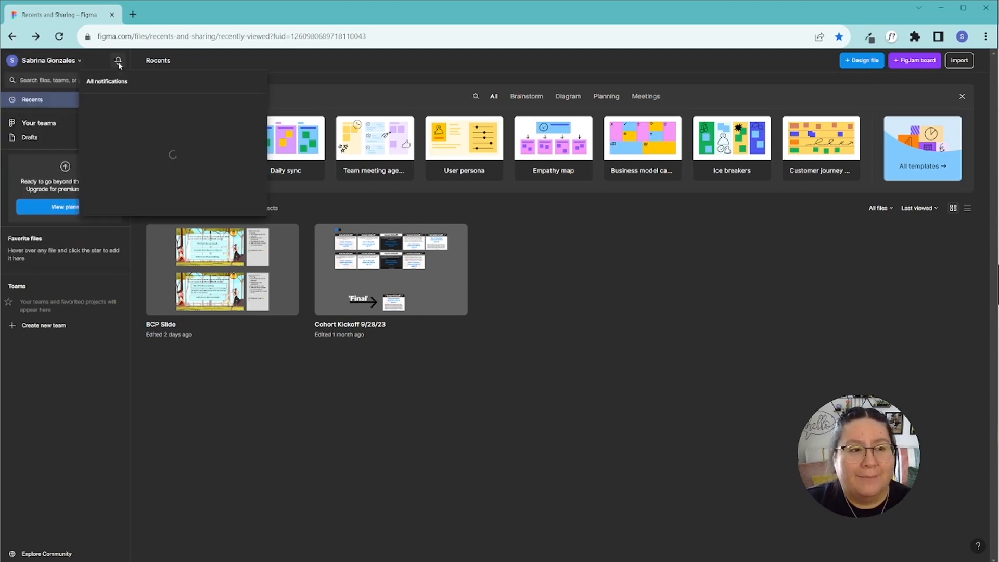
pyautogui.click(119, 62)
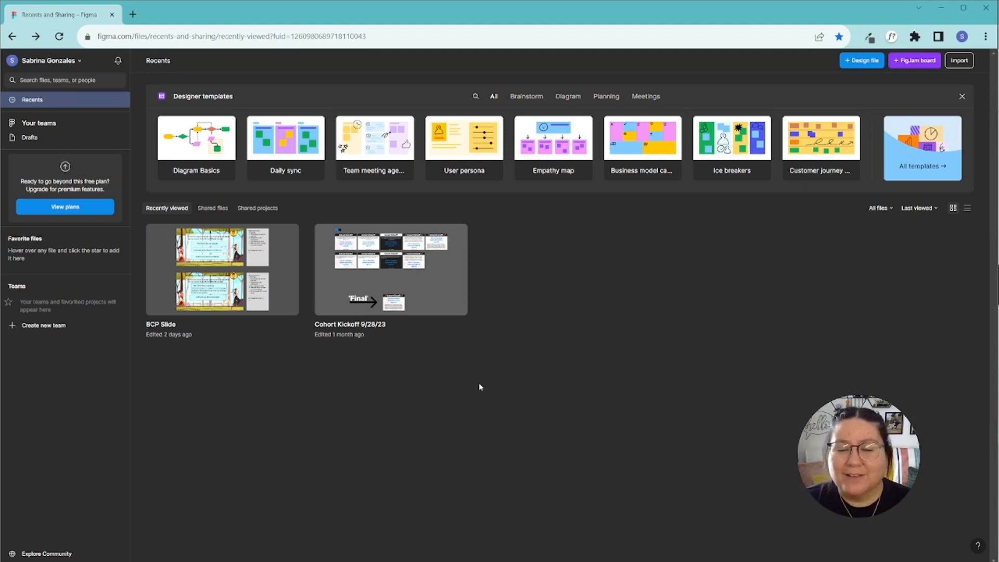
# Create a new design file and rename it "Getting Started".
pyautogui.click(860, 61)
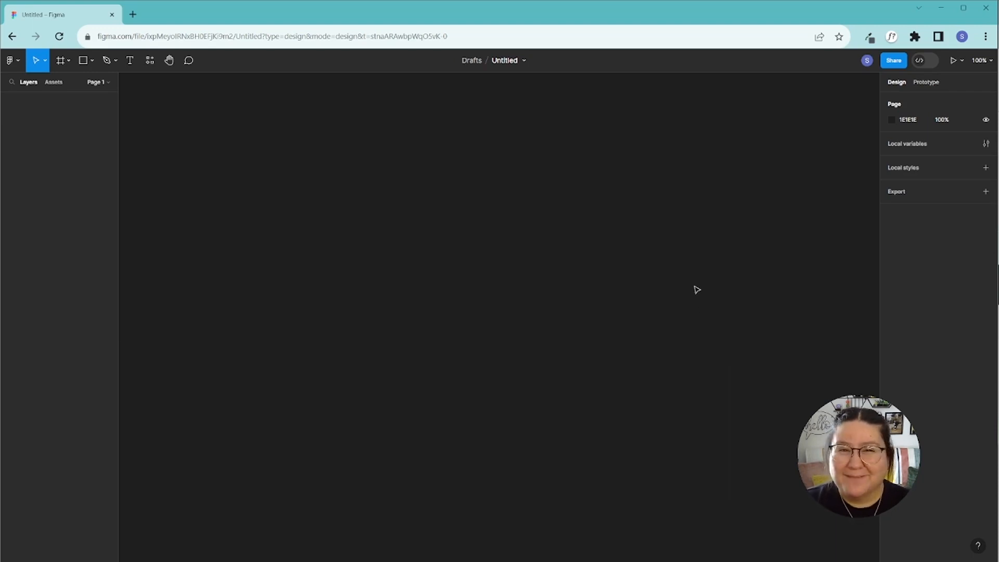
pyautogui.click(512, 60)
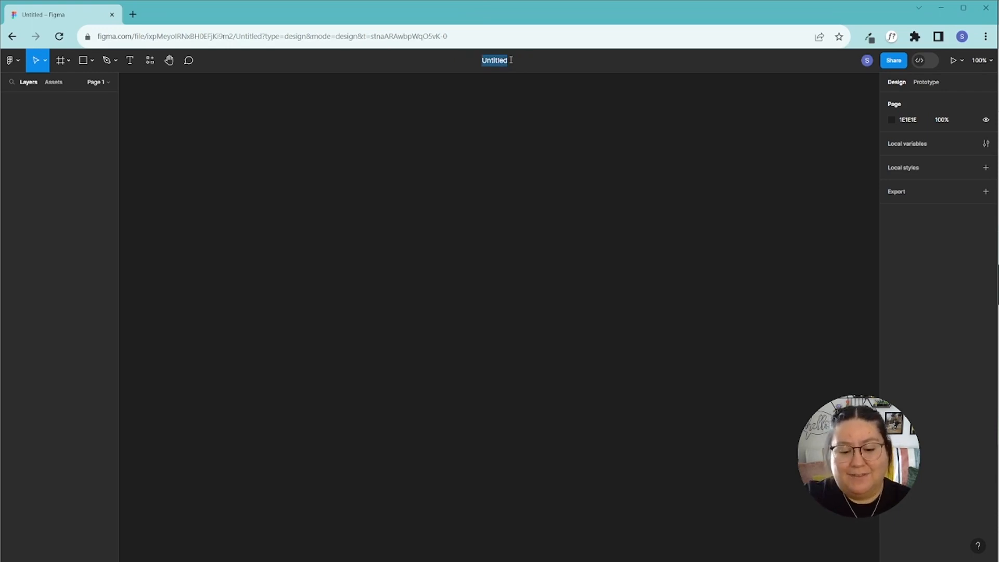
pyautogui.click(565, 190)
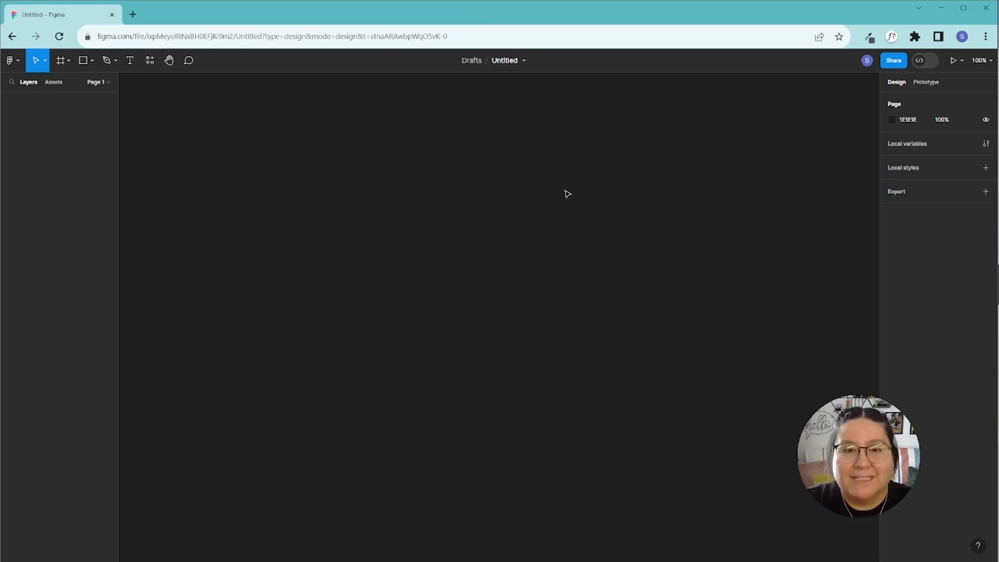
pyautogui.click(504, 61)
pyautogui.write('Gett')
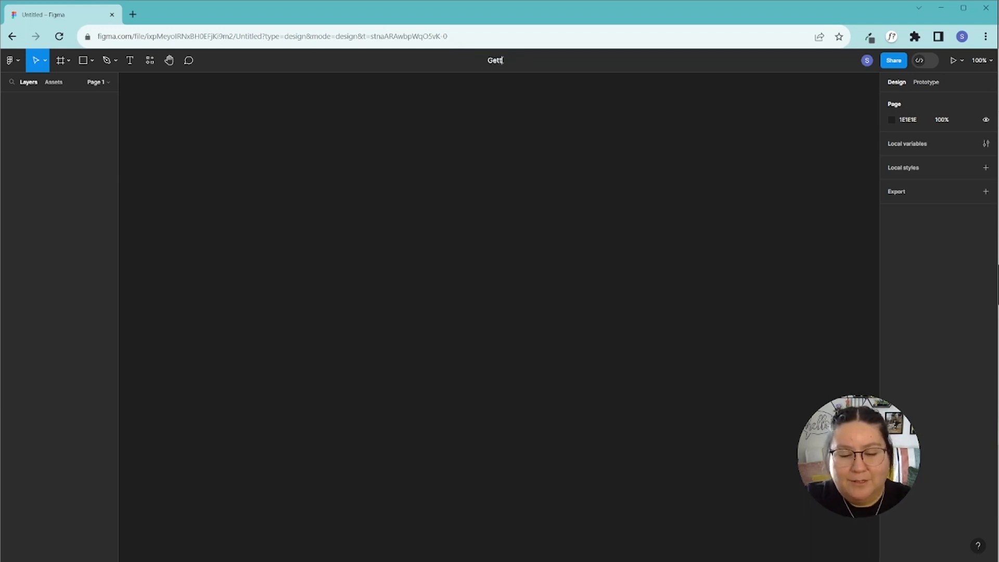
pyautogui.write('ing Started')
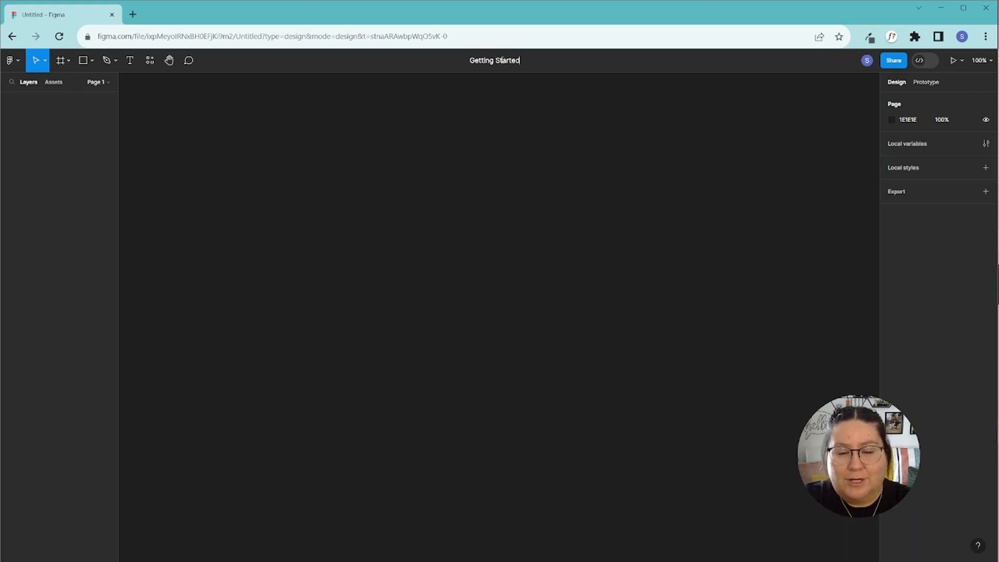
pyautogui.click(563, 141)
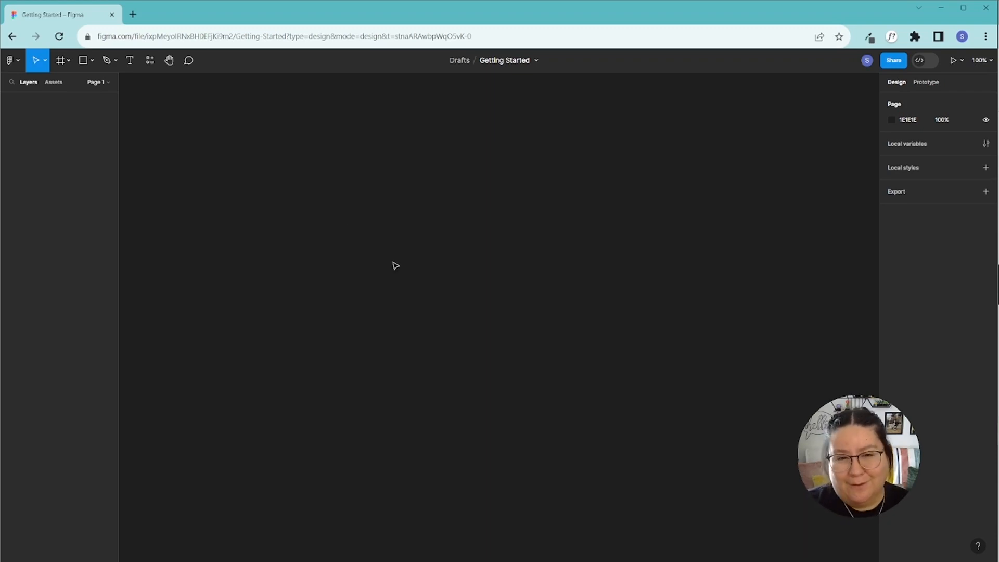
# Change the page background colour to a mid grey, hex 959595.
pyautogui.click(891, 121)
pyautogui.moveTo(762, 235); pyautogui.dragTo(757, 182)
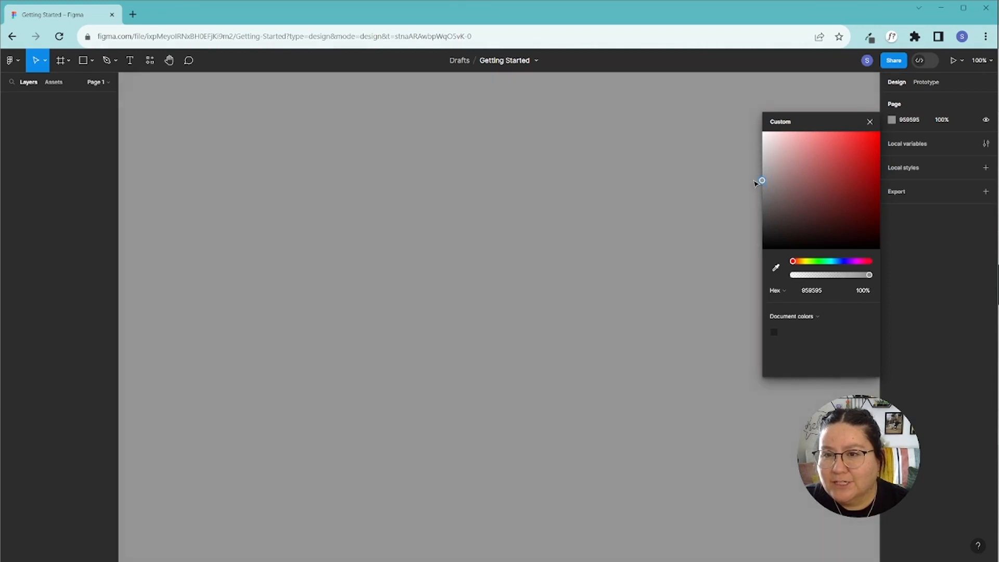
pyautogui.click(575, 245)
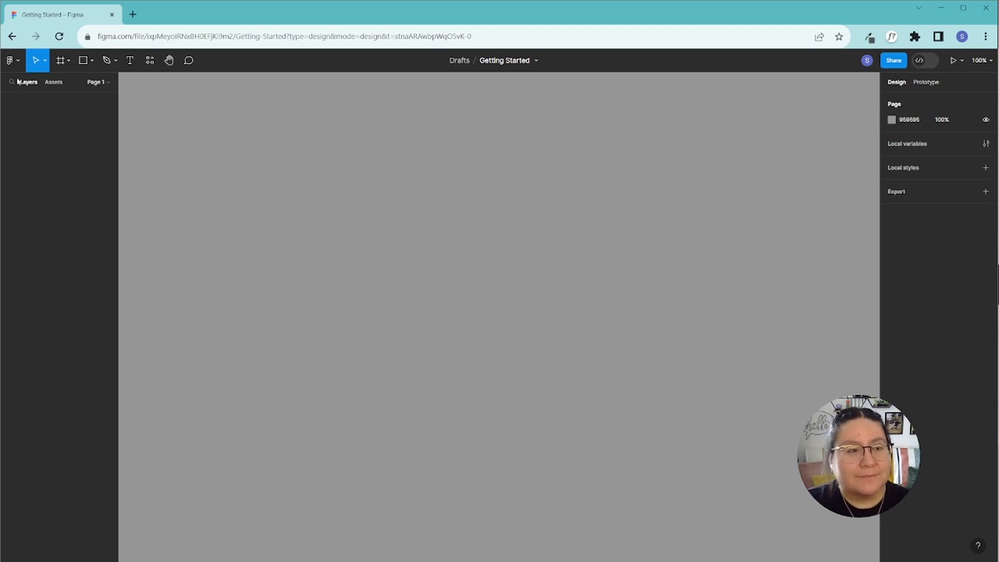
pyautogui.click(17, 62)
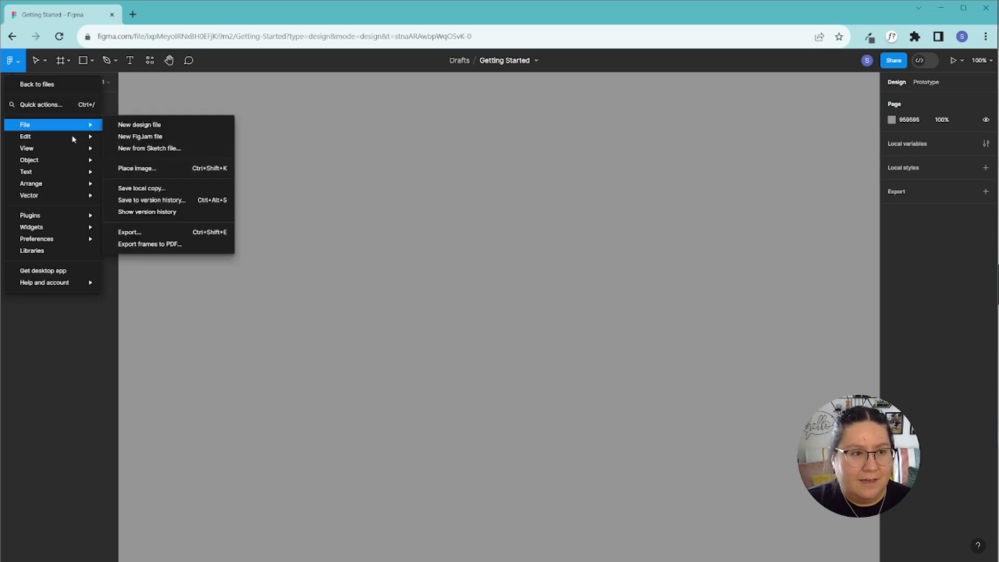
pyautogui.moveTo(57, 203)
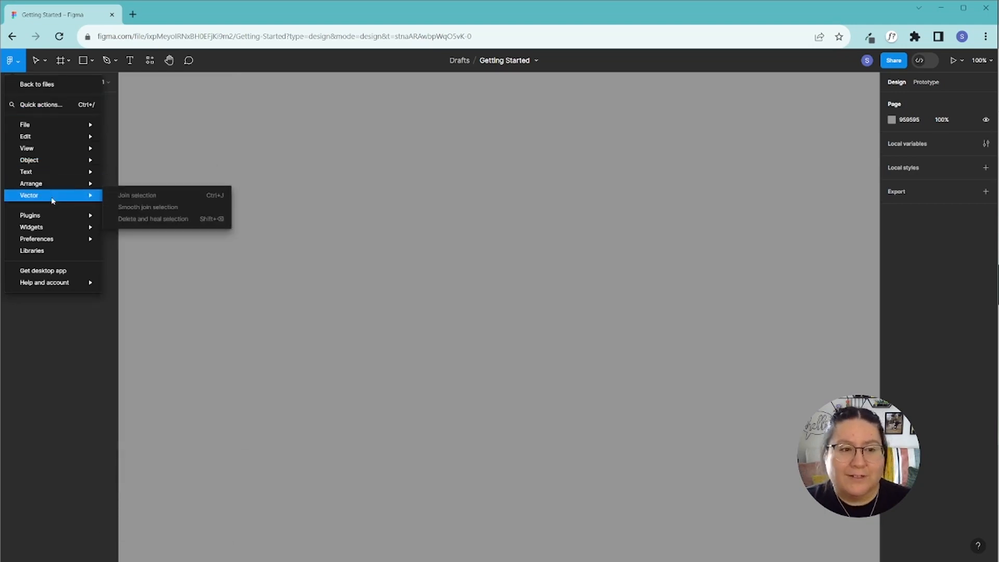
pyautogui.moveTo(54, 125)
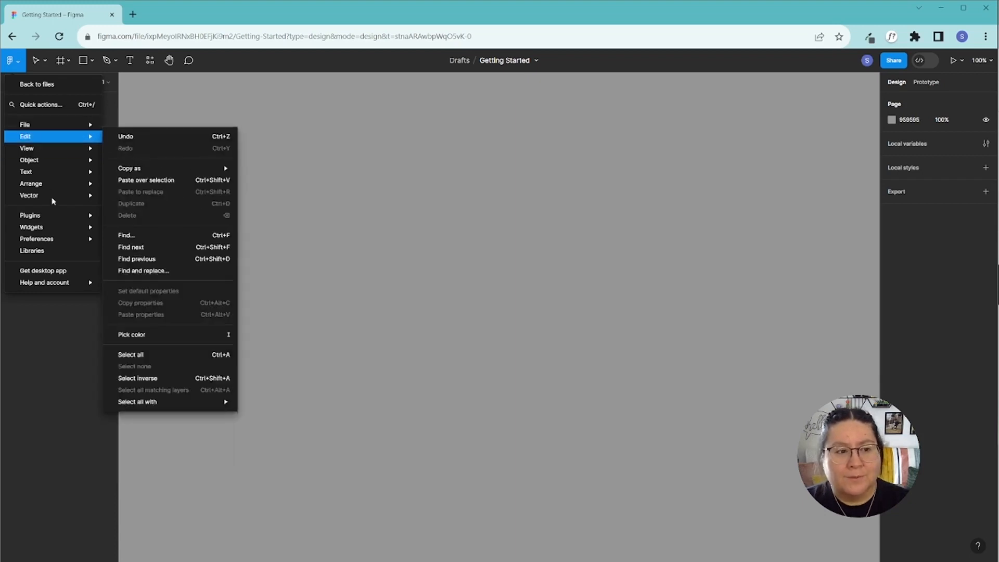
pyautogui.moveTo(57, 225)
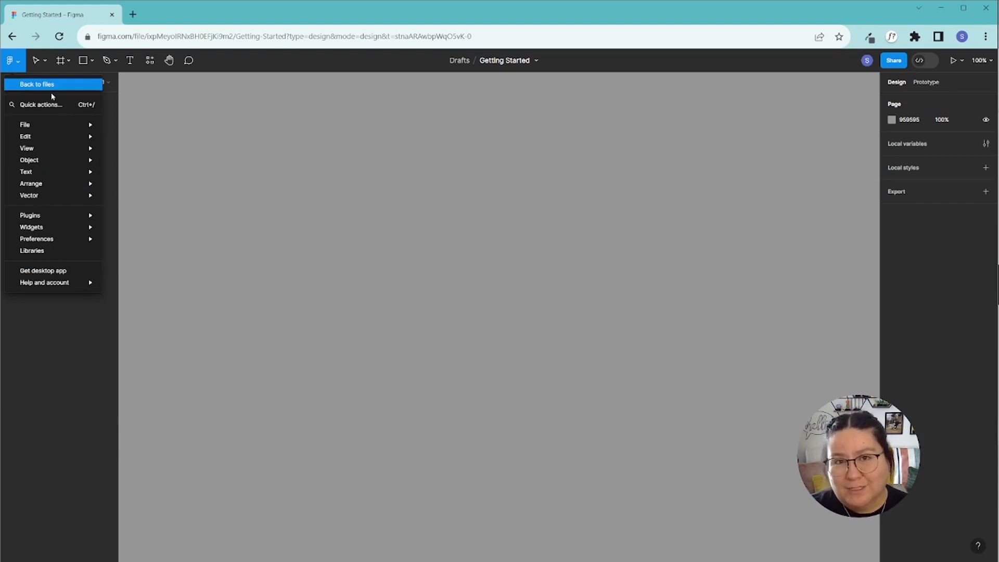
pyautogui.click(252, 181)
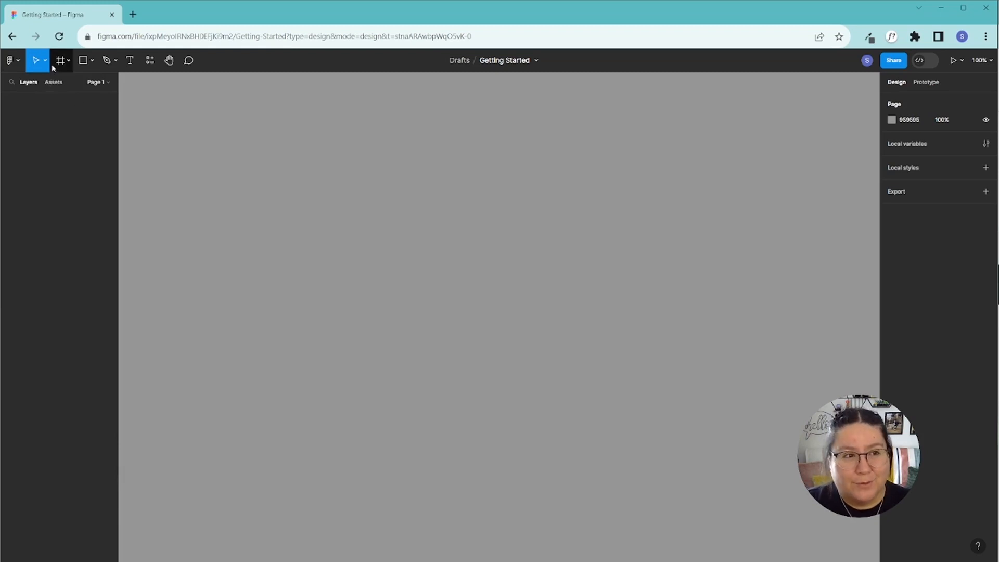
# Draw a rectangle about 228 × 191 in the upper middle of the canvas and deselect it.
pyautogui.click(91, 62)
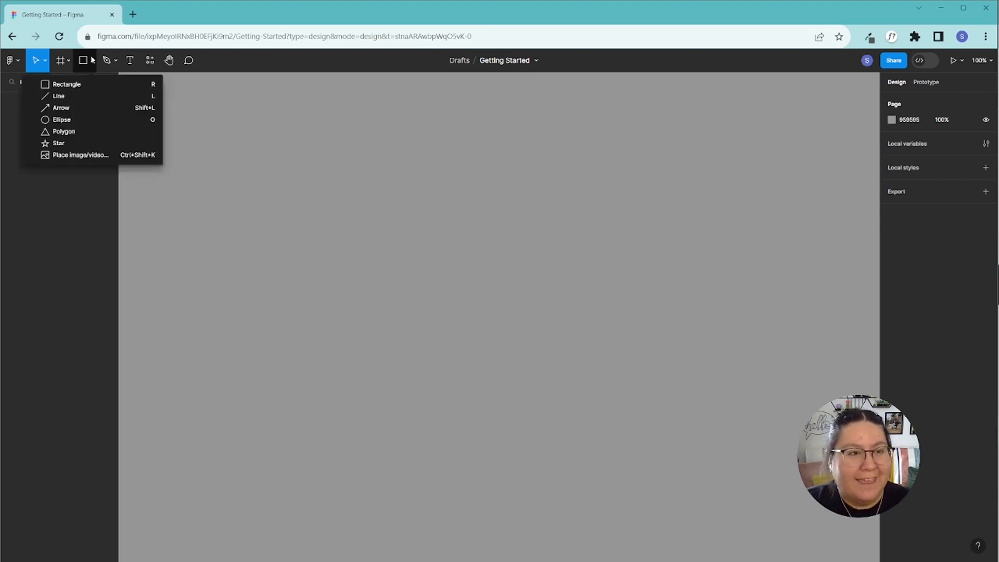
pyautogui.click(73, 85)
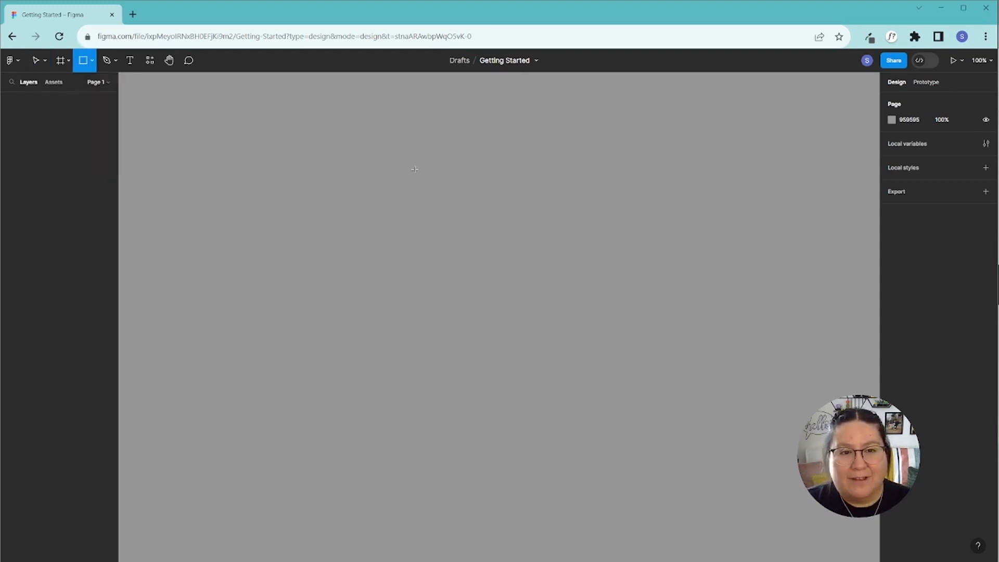
pyautogui.moveTo(415, 169); pyautogui.dragTo(526, 263)
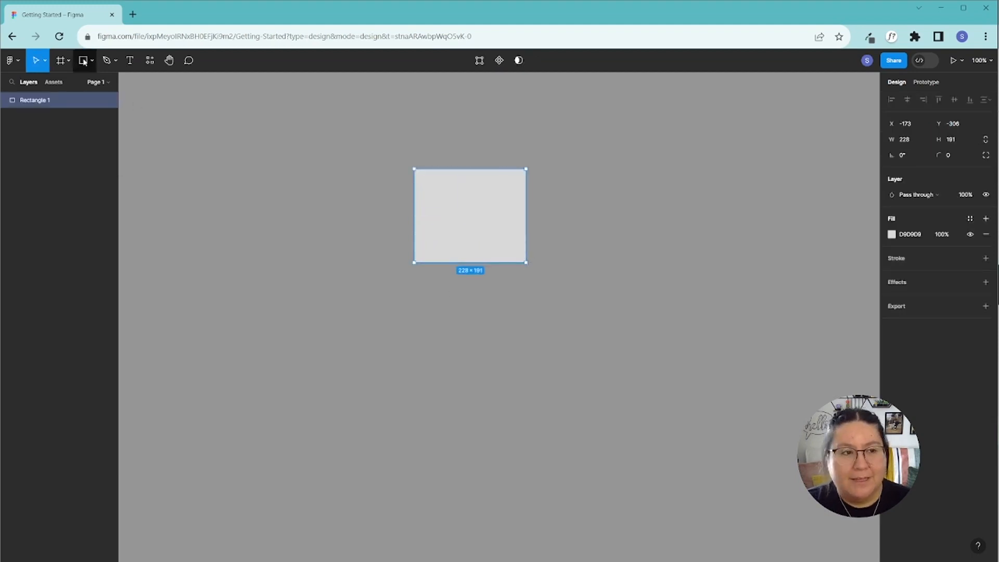
pyautogui.click(159, 114)
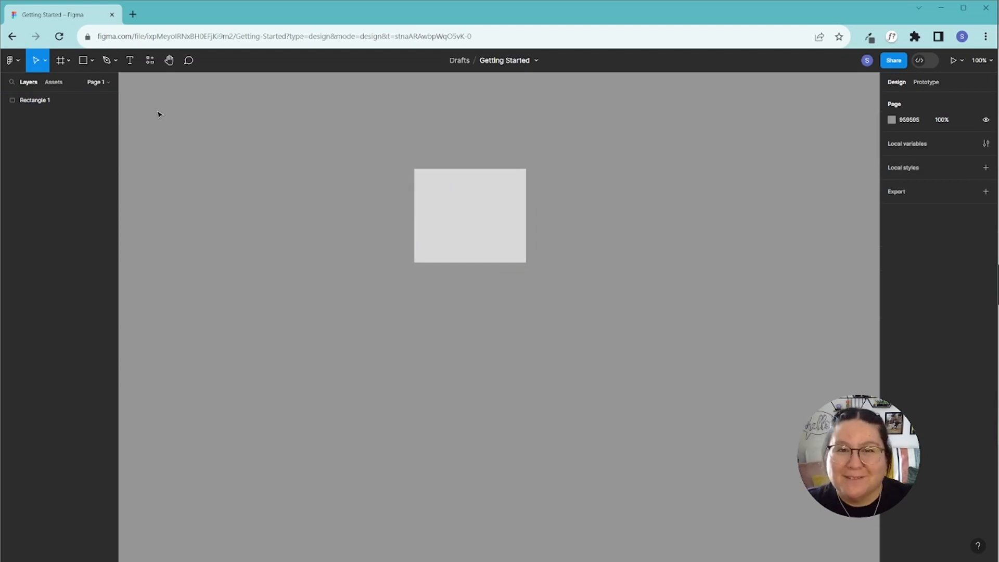
# Use the Move tool to shift the rectangle up and to the left, to about X -400, Y -340.
pyautogui.click(44, 63)
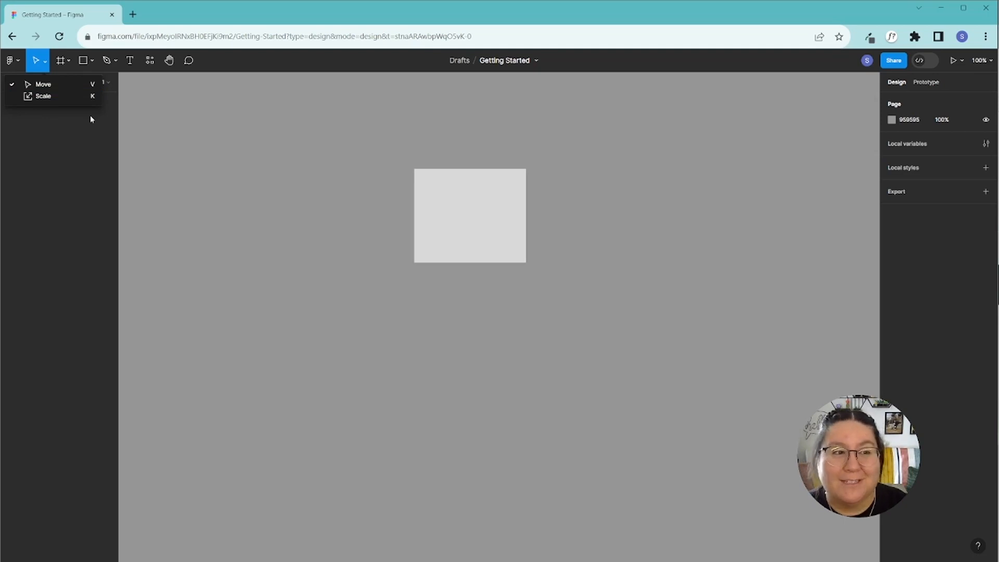
pyautogui.click(76, 85)
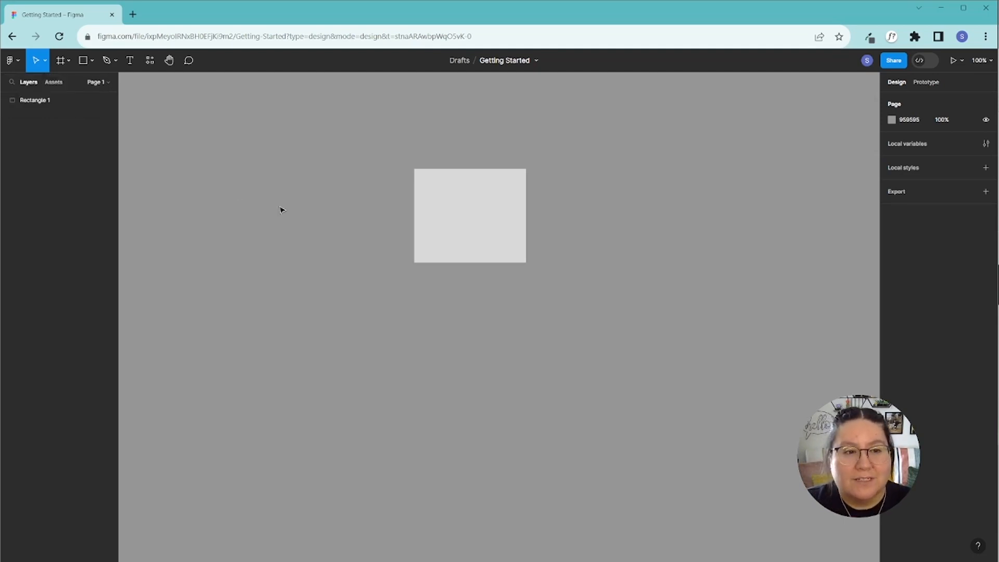
pyautogui.moveTo(279, 195); pyautogui.dragTo(314, 271)
pyautogui.moveTo(315, 315); pyautogui.dragTo(382, 371)
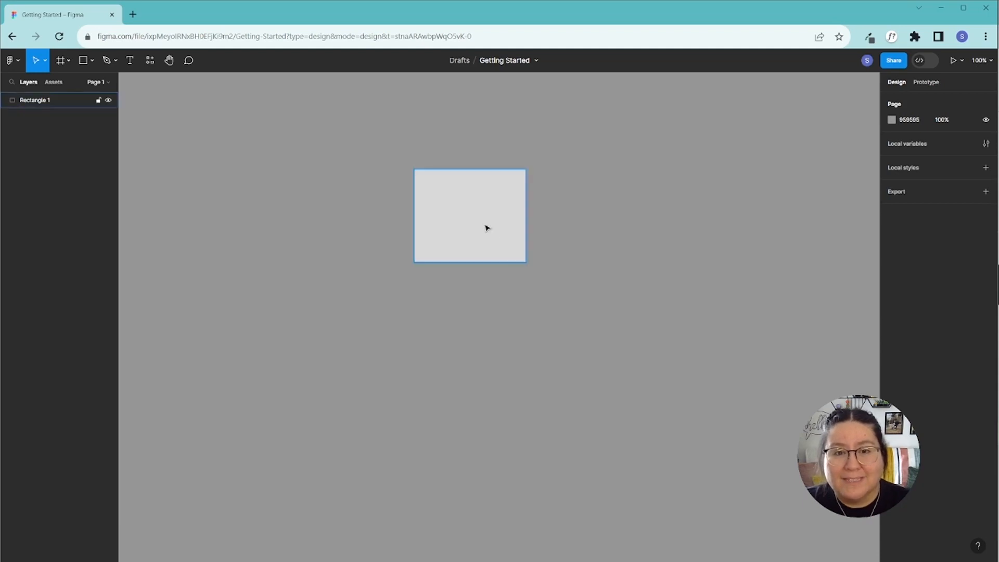
pyautogui.click(456, 207)
pyautogui.moveTo(456, 206); pyautogui.dragTo(420, 250)
pyautogui.moveTo(382, 209); pyautogui.dragTo(352, 201)
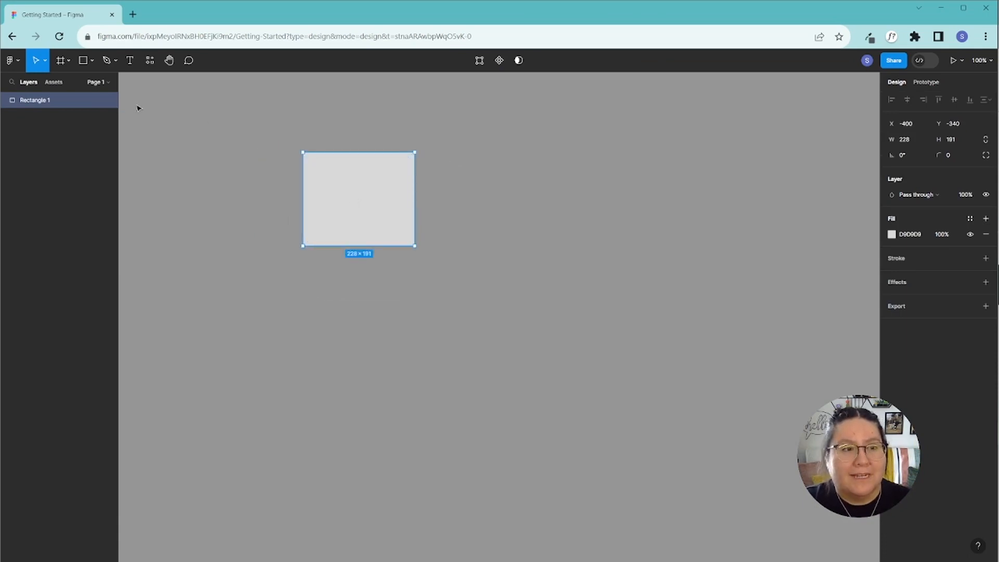
# Switch from the Rectangle tool back to the Move tool, shift the rectangle well to the right on the canvas and deselect it.
pyautogui.click(81, 62)
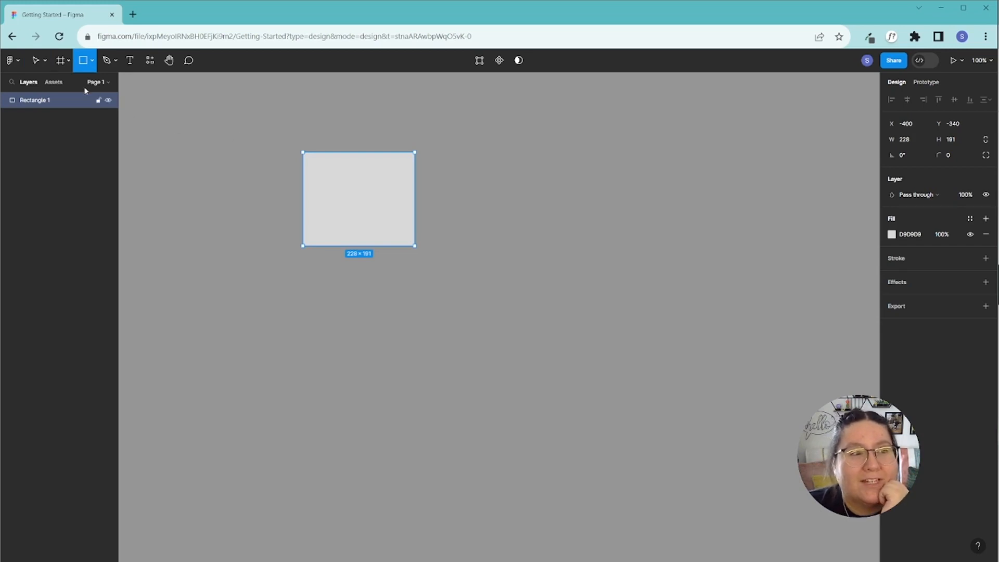
pyautogui.press('v')
pyautogui.moveTo(350, 207); pyautogui.dragTo(581, 227)
pyautogui.moveTo(151, 172); pyautogui.dragTo(222, 208)
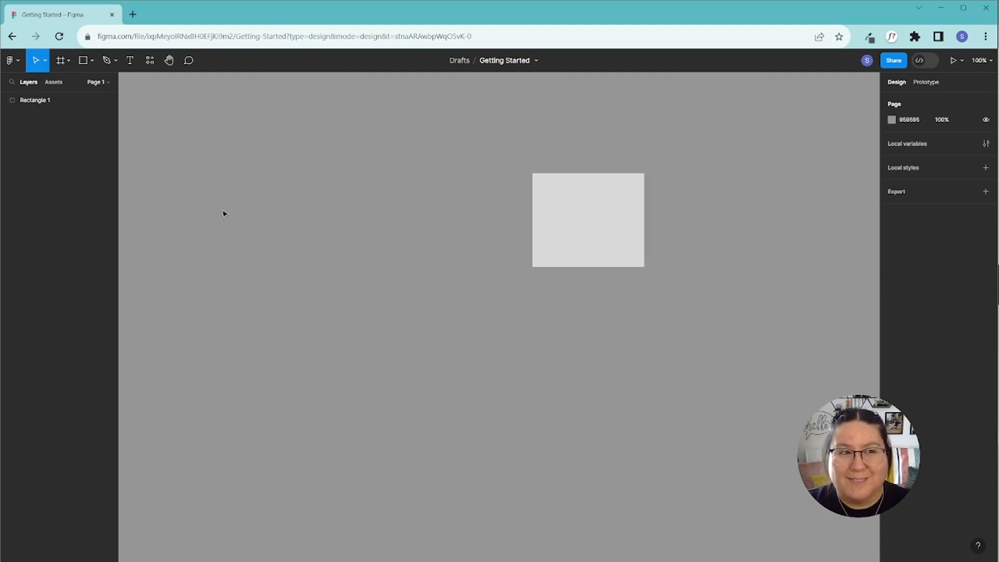
pyautogui.click(45, 61)
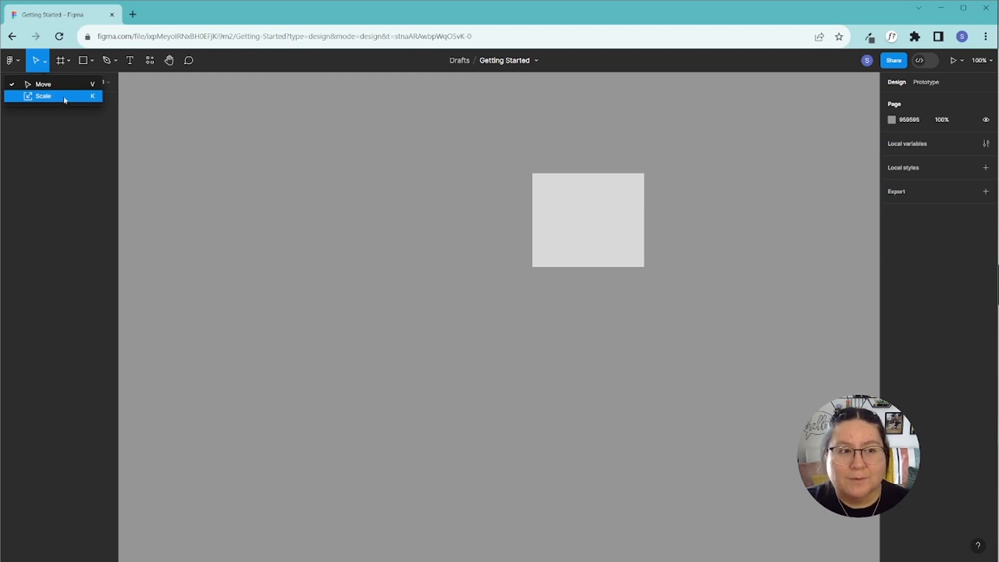
pyautogui.click(130, 101)
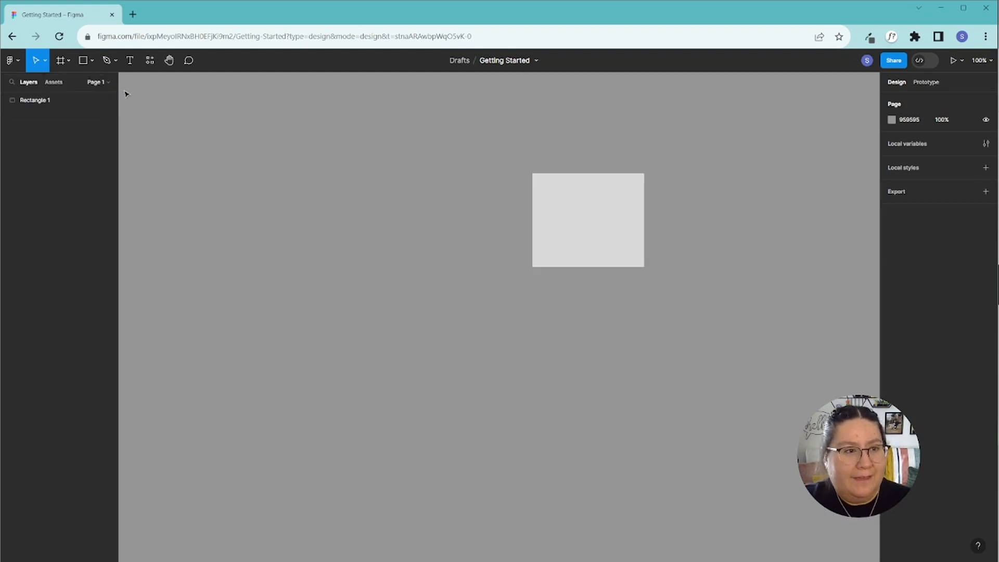
# Place a default 100 × 100 frame left of the rectangle and enlarge it to about 440 × 253.
pyautogui.click(68, 63)
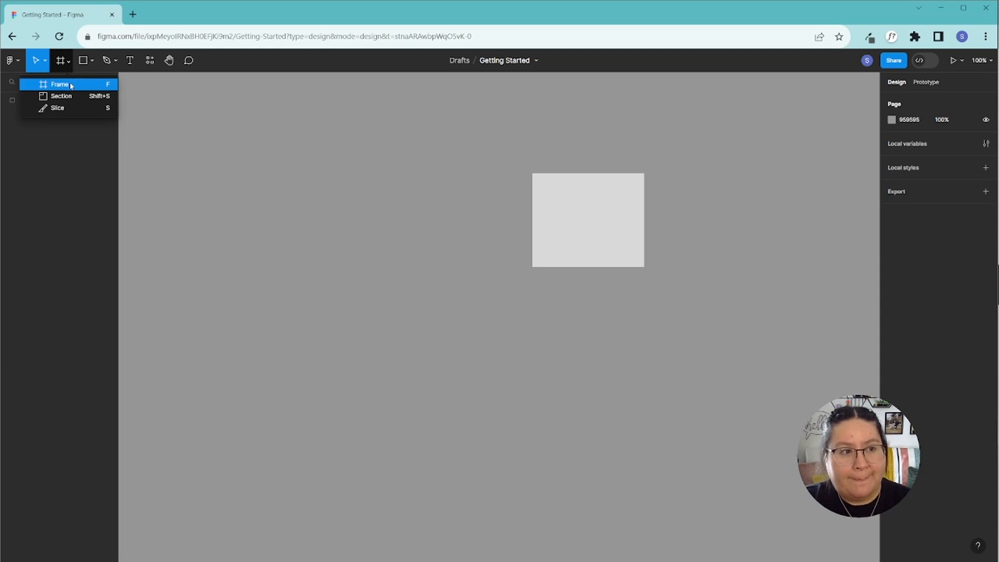
pyautogui.click(72, 85)
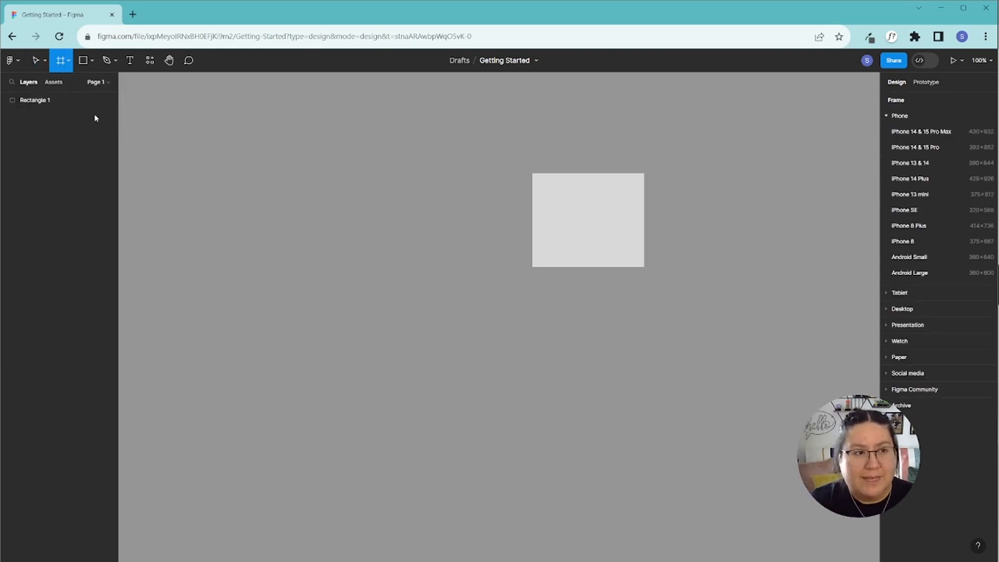
pyautogui.click(253, 165)
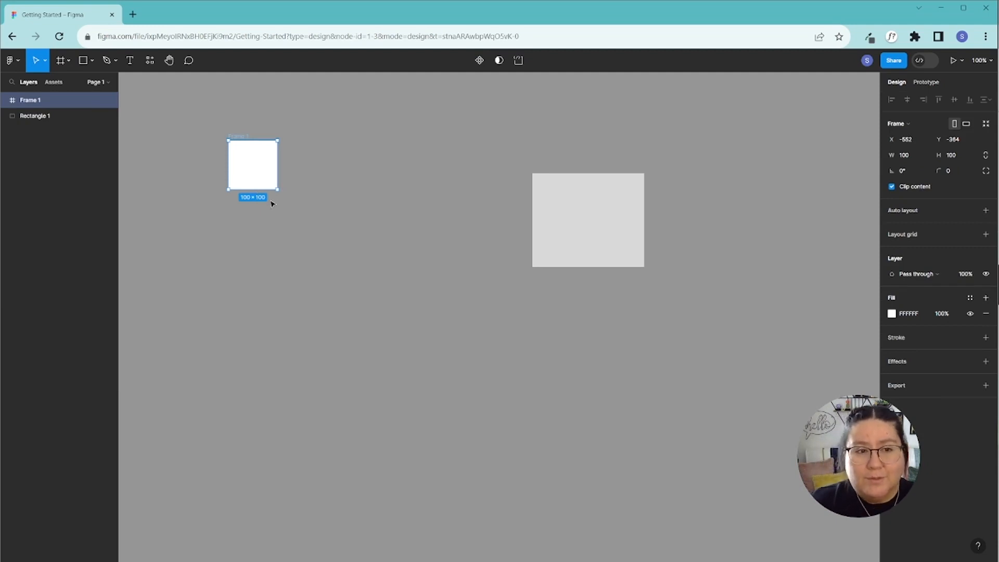
pyautogui.moveTo(278, 190); pyautogui.dragTo(444, 265)
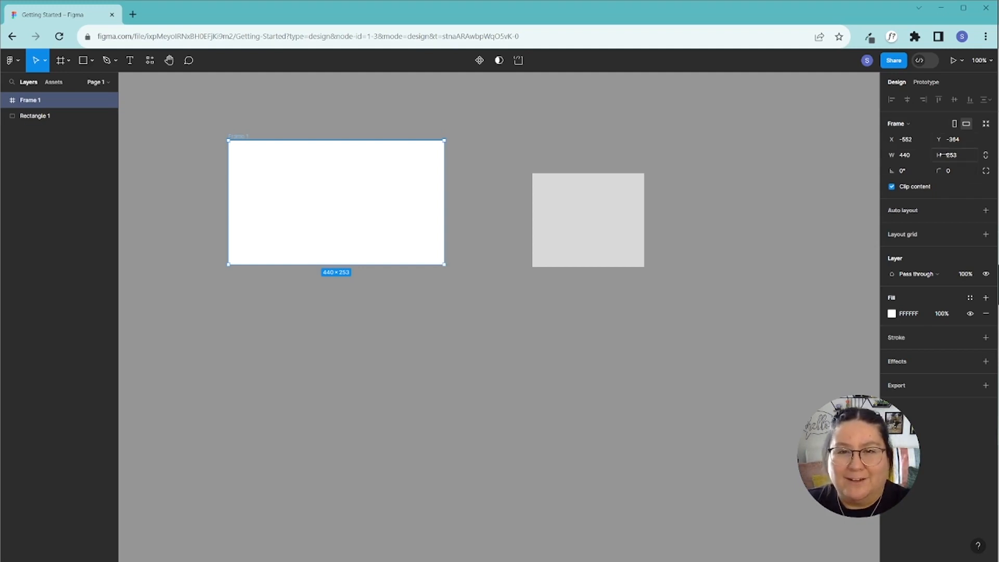
# Set the frame's width to 500, and delete the frame from the canvas.
pyautogui.click(908, 157)
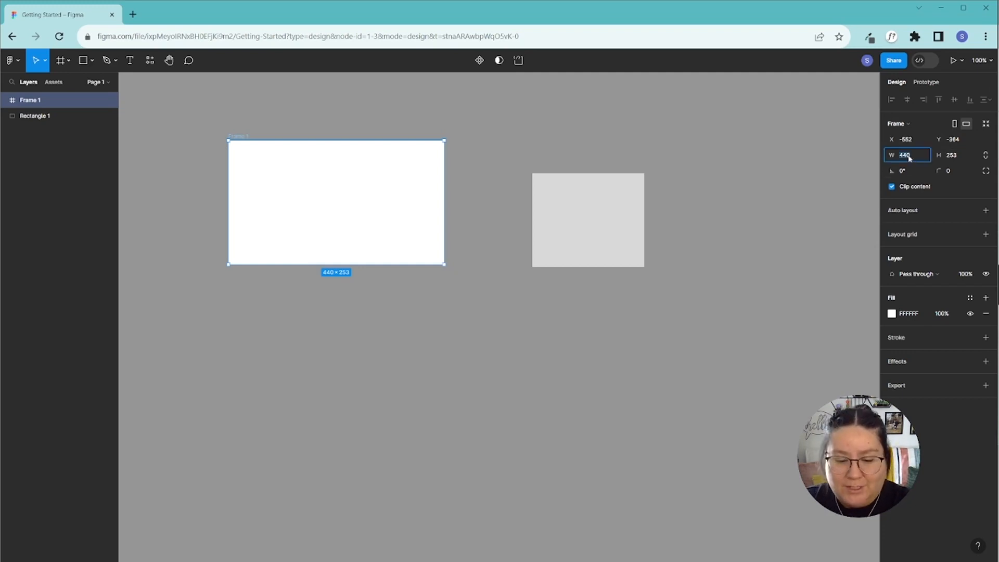
pyautogui.press('Return')
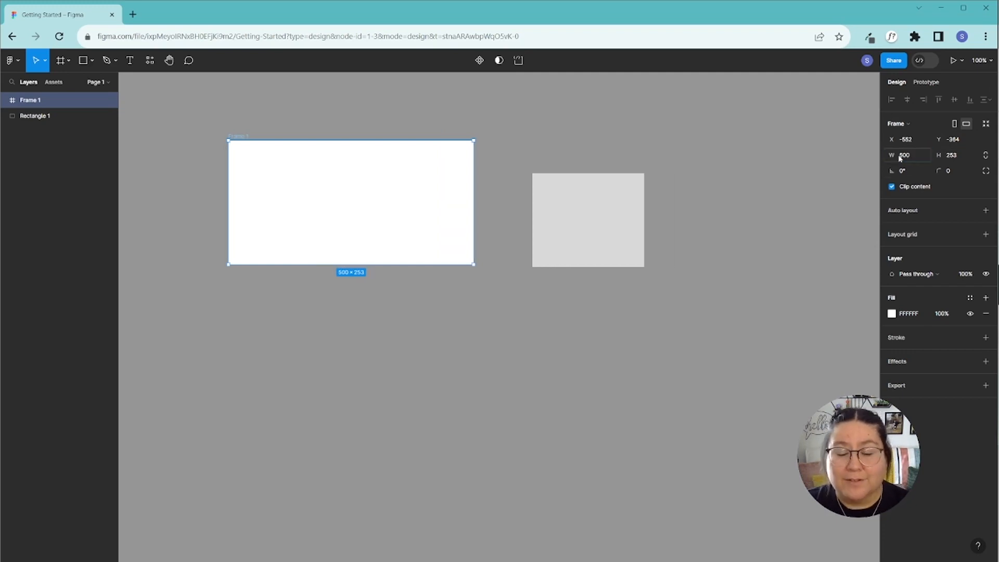
pyautogui.press('Delete')
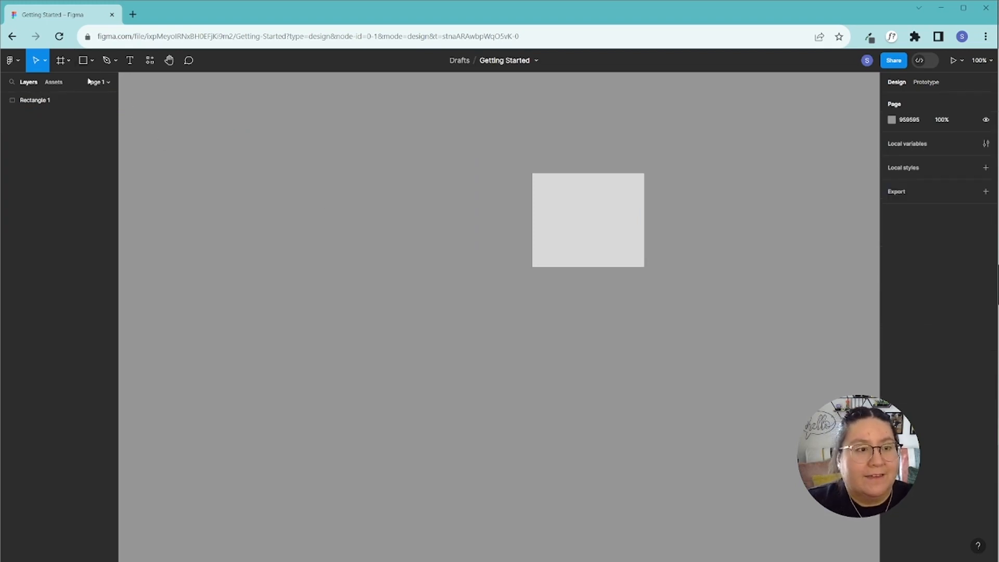
# Draw a frame of about 647 × 317 to the left of the grey rectangle, and delete that frame.
pyautogui.click(69, 62)
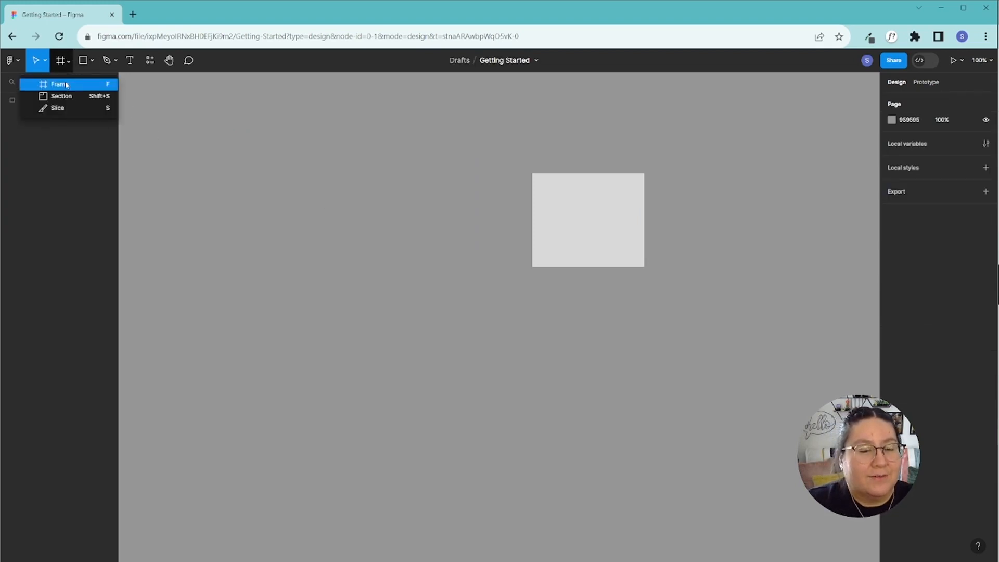
pyautogui.click(60, 83)
pyautogui.moveTo(160, 126); pyautogui.dragTo(477, 282)
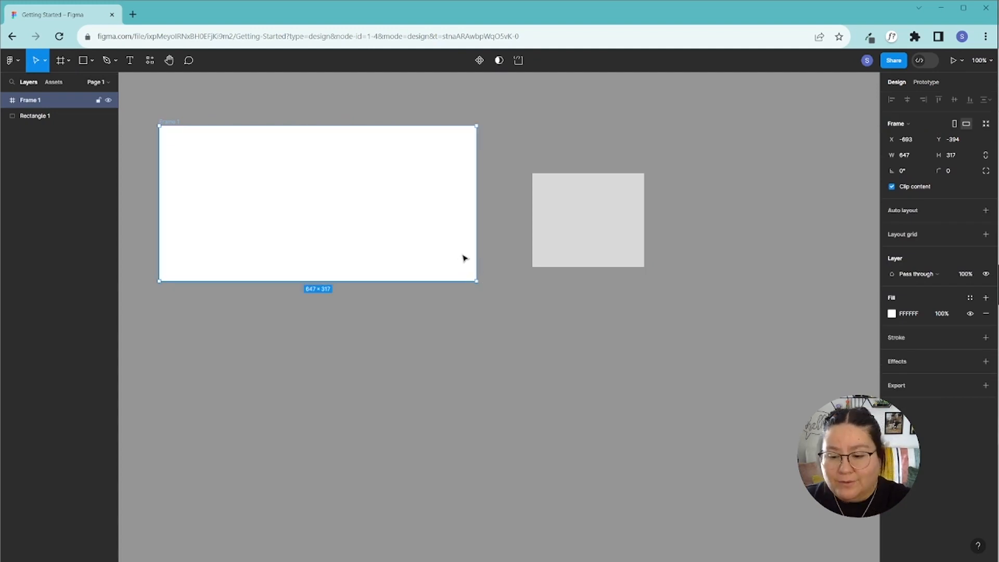
pyautogui.press('Delete')
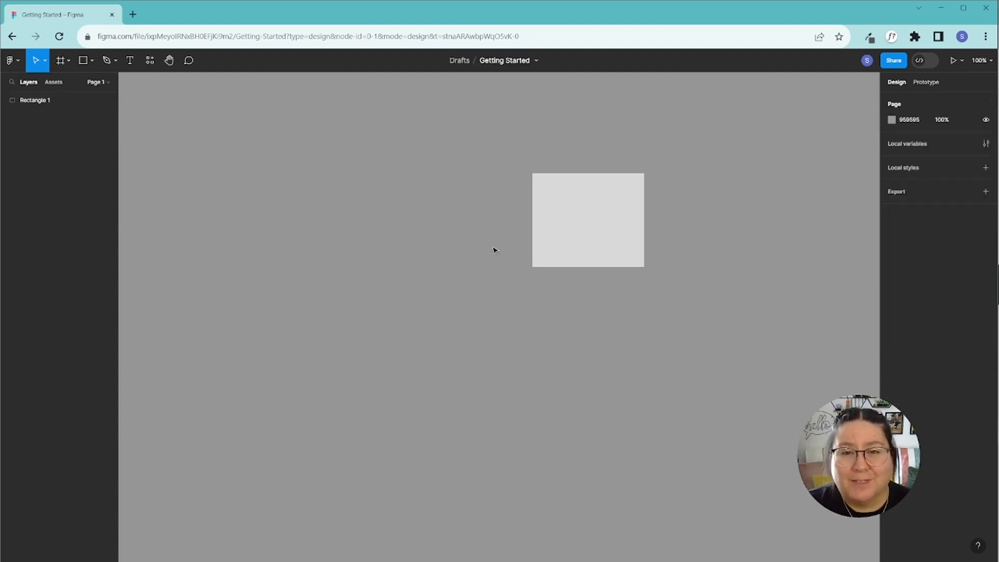
# Delete the grey rectangle and add a 1920 × 1080 frame from the Slide 16:9 presentation preset.
pyautogui.click(591, 234)
pyautogui.press('Delete')
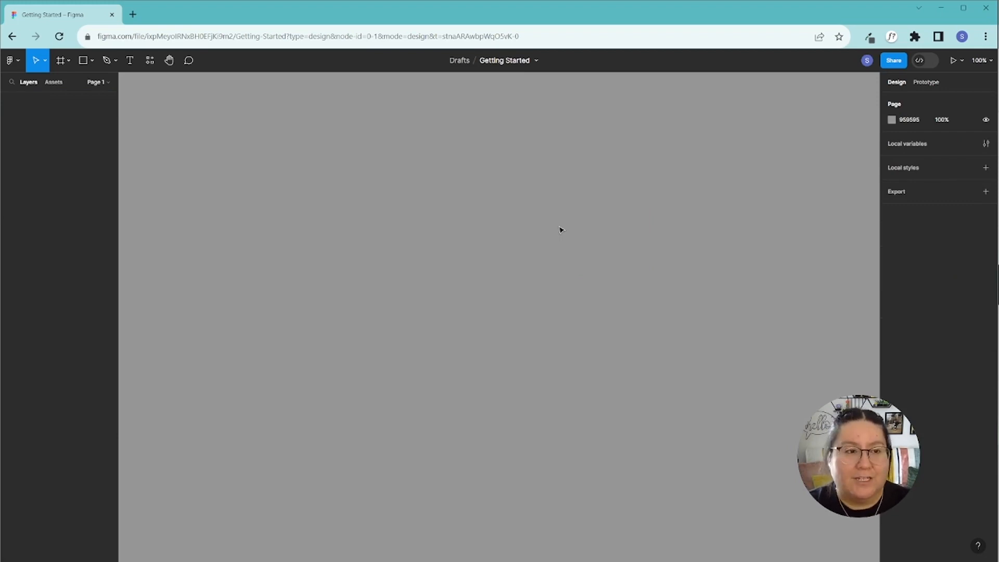
pyautogui.click(67, 62)
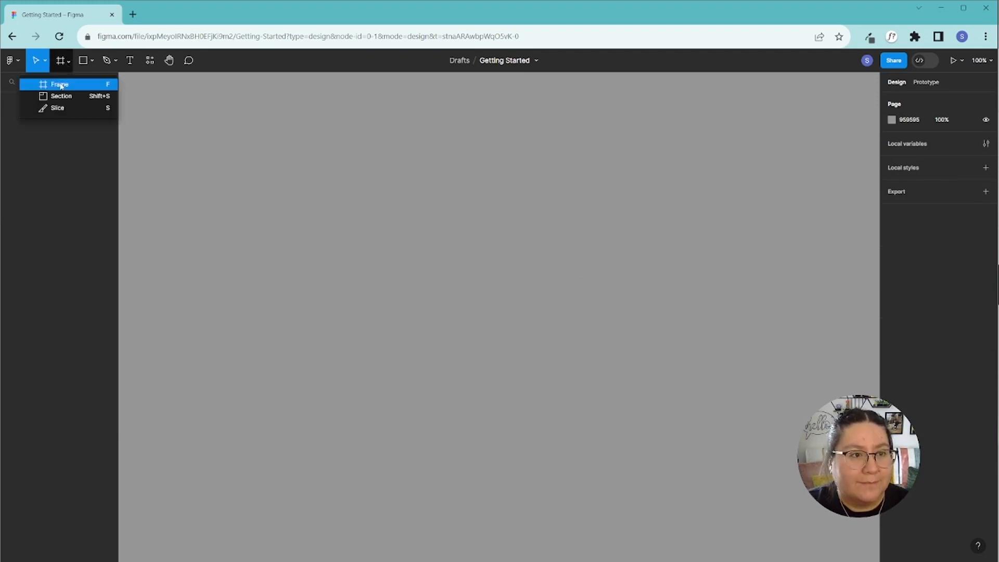
pyautogui.click(61, 85)
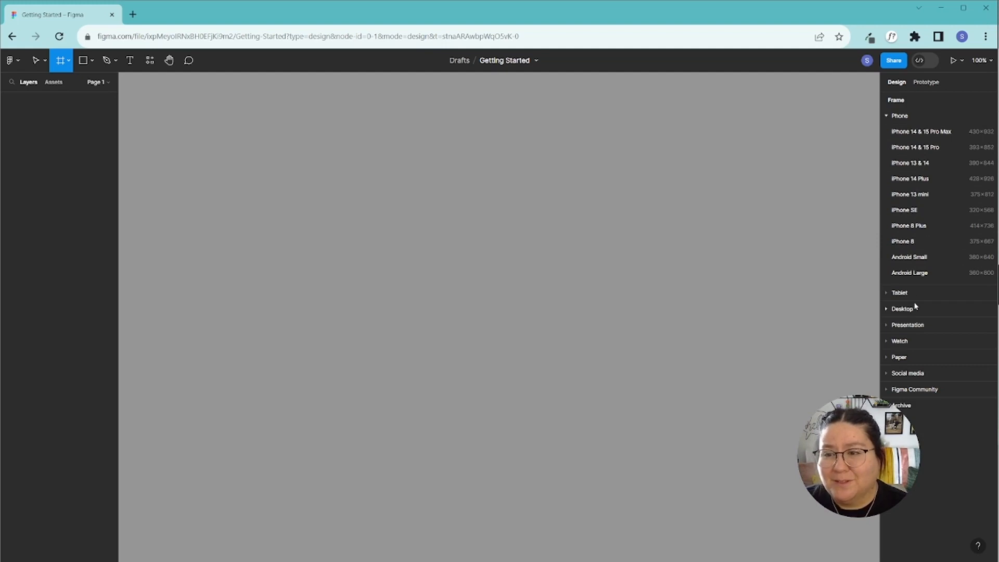
pyautogui.click(888, 325)
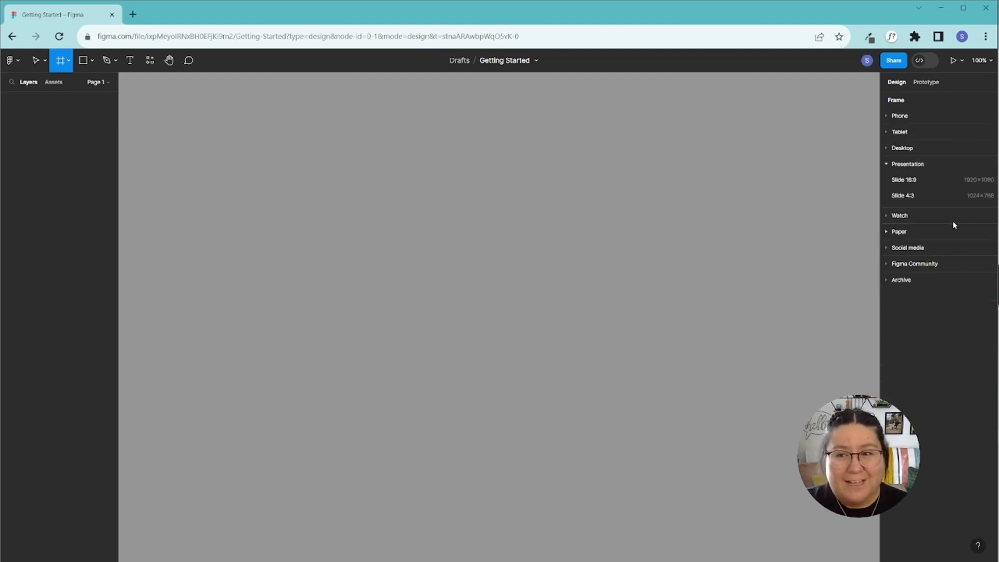
pyautogui.click(918, 185)
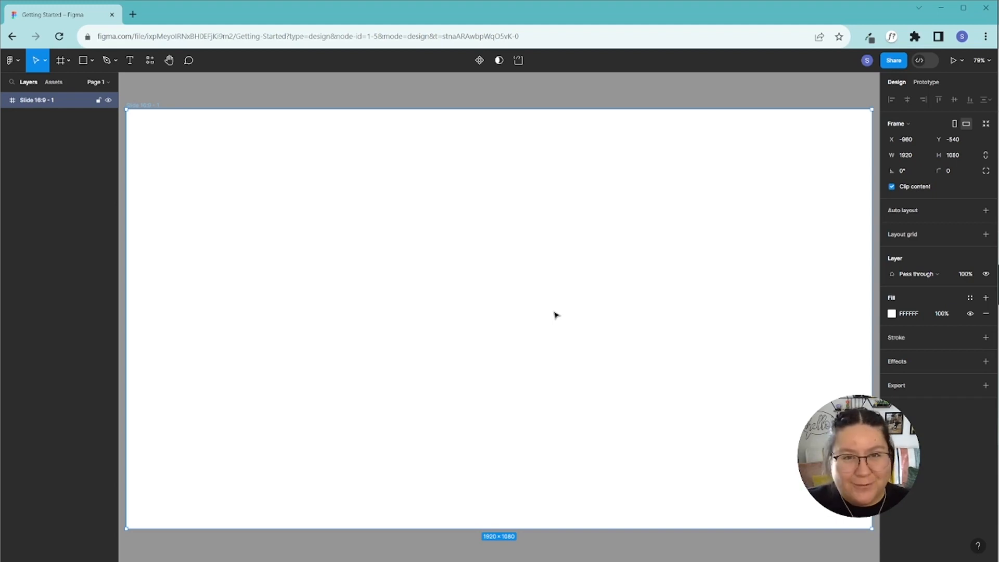
# Rename the slide frame as "Frame 1" and deselect it.
pyautogui.doubleClick(142, 105)
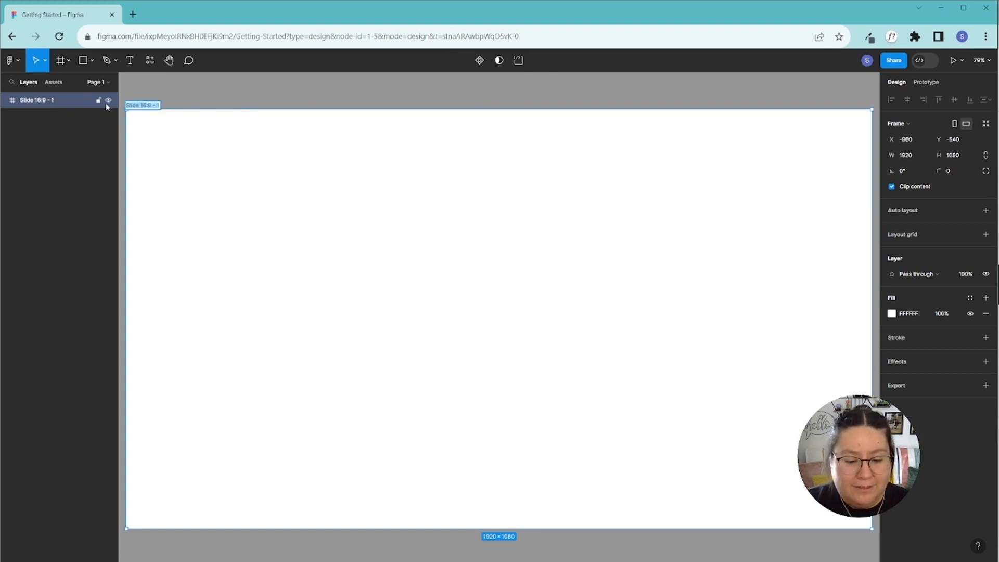
pyautogui.write('Frame')
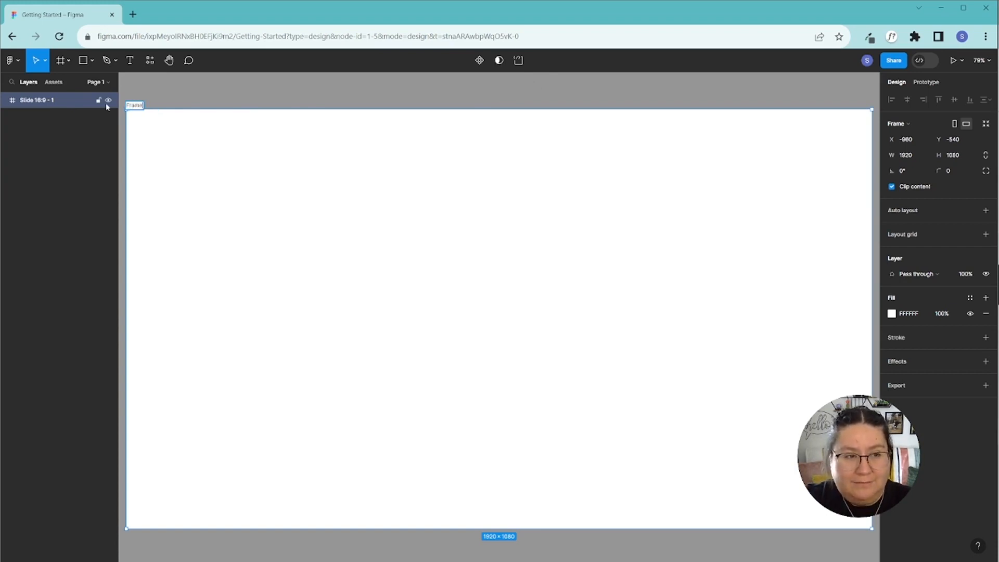
pyautogui.write(' 1')
pyautogui.click(237, 86)
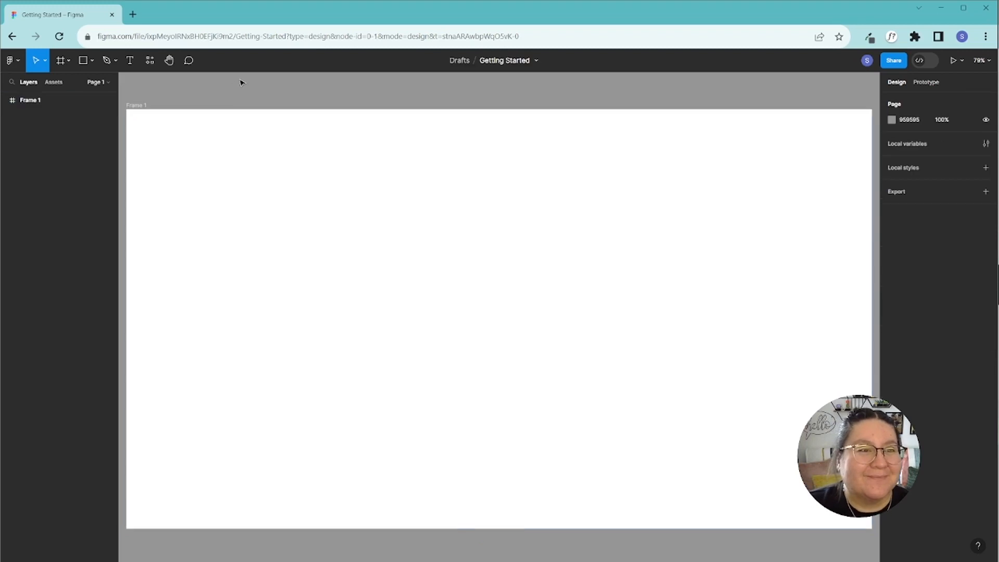
# Place a default 100 × 100 rectangle in the upper-left part of Frame 1.
pyautogui.click(70, 61)
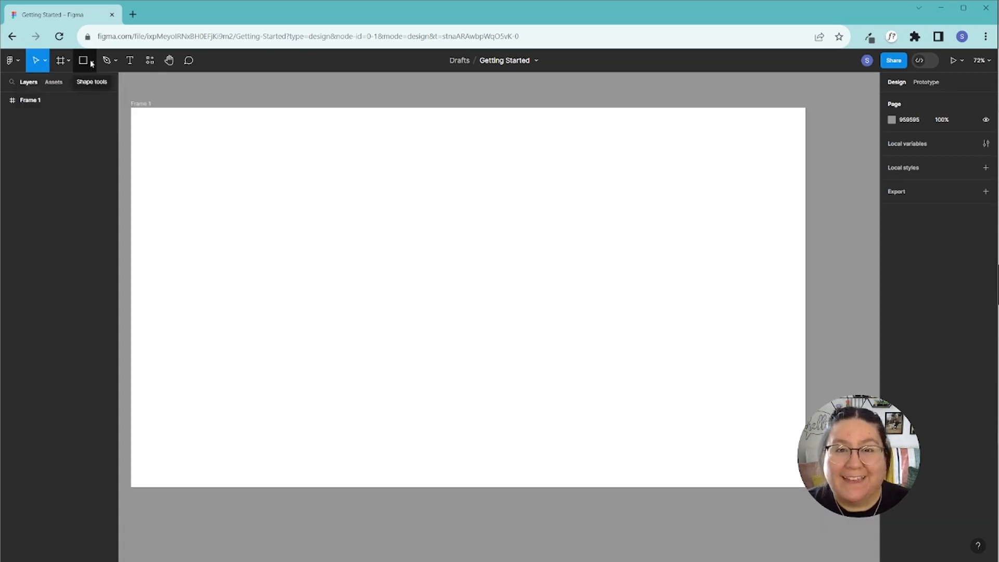
pyautogui.click(92, 62)
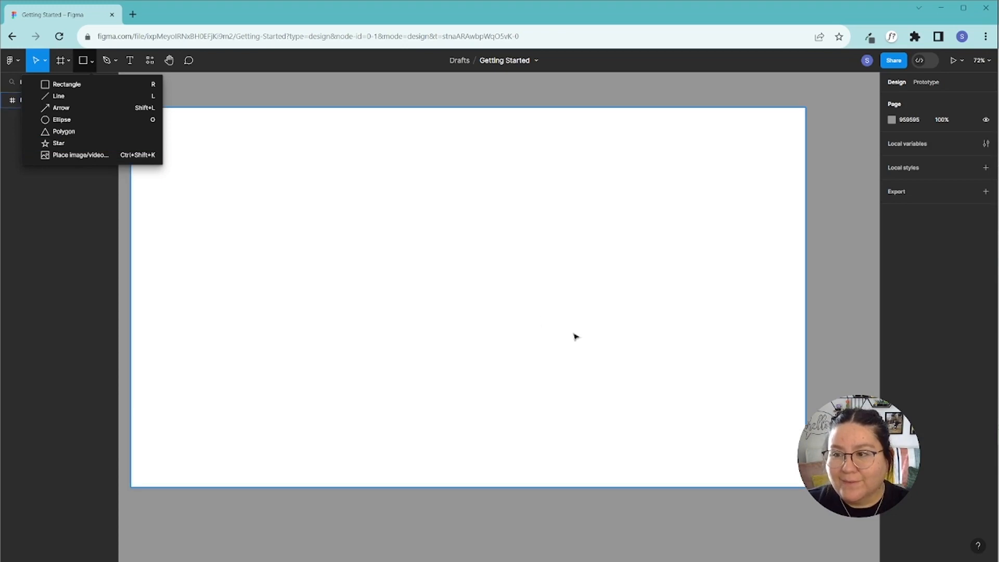
pyautogui.click(59, 85)
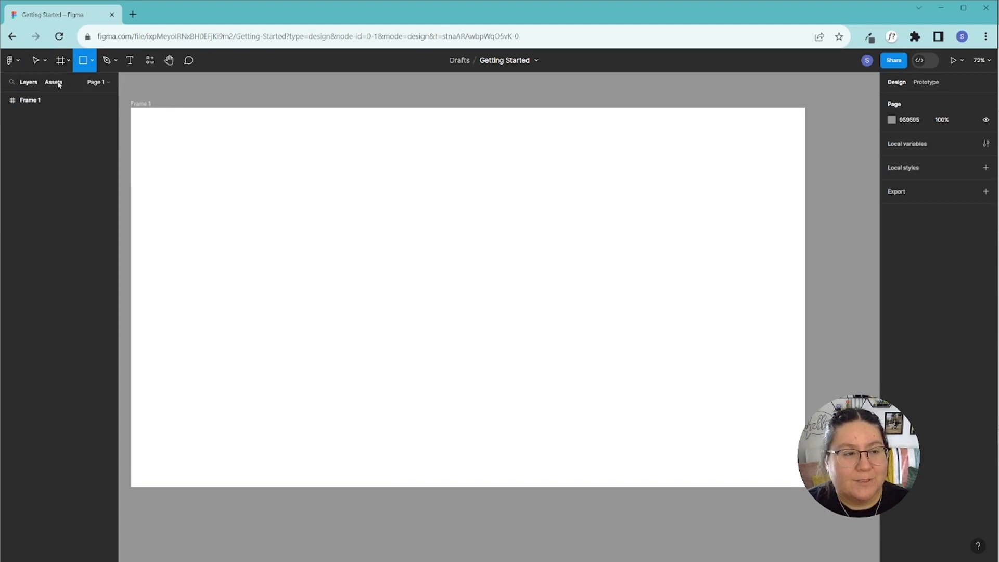
pyautogui.click(269, 195)
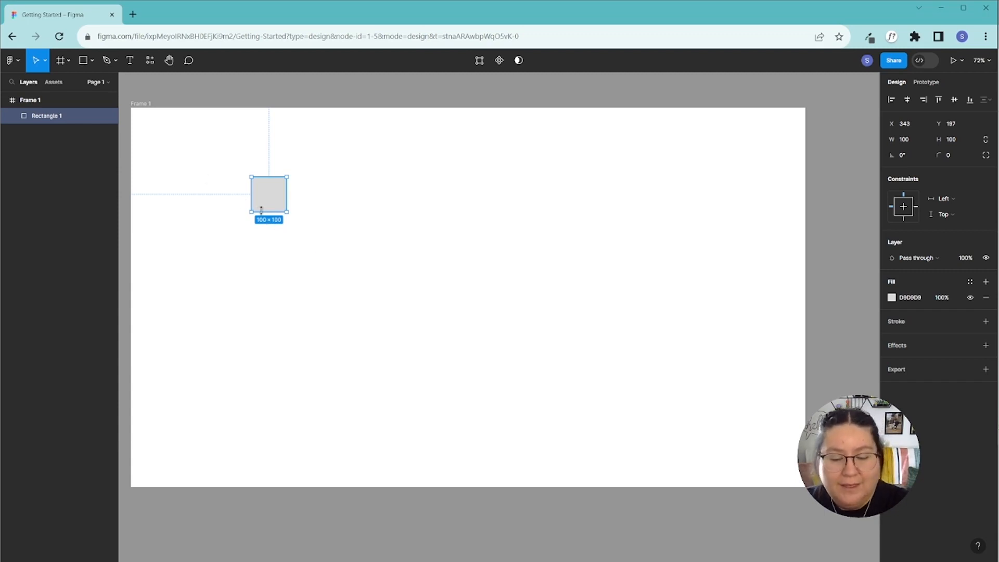
# Draw a second rectangle of about 286 × 273 near the middle of Frame 1, to the right of the small square.
pyautogui.click(91, 63)
pyautogui.click(89, 85)
pyautogui.moveTo(402, 184); pyautogui.dragTo(504, 283)
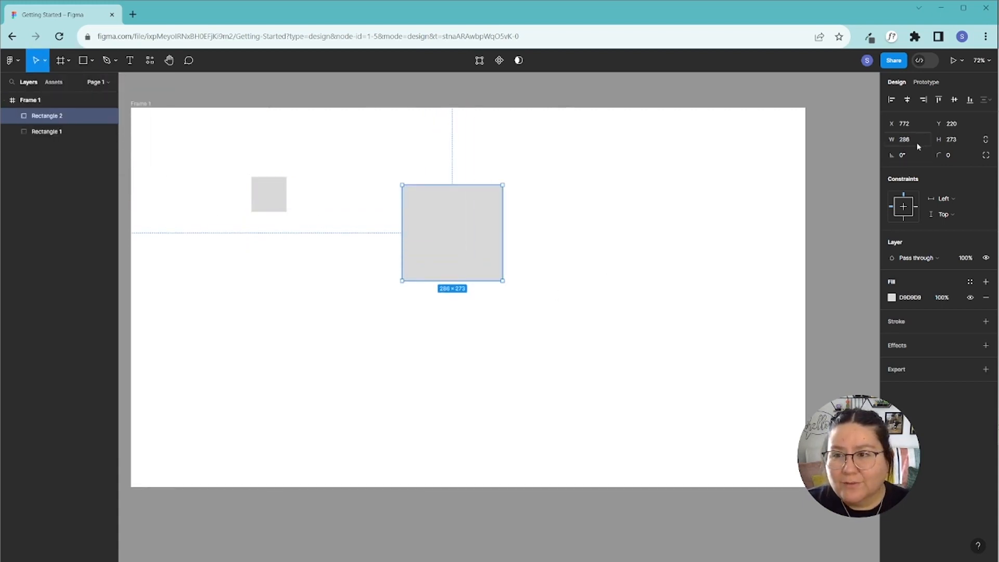
# Set the second rectangle's width to 300 and its height to 400.
pyautogui.write('300')
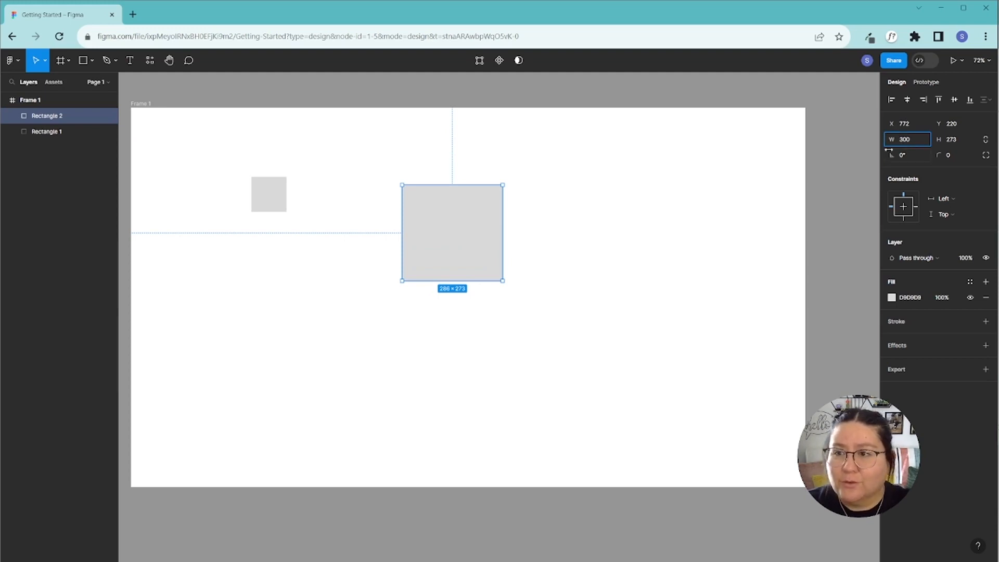
pyautogui.click(948, 141)
pyautogui.write('400')
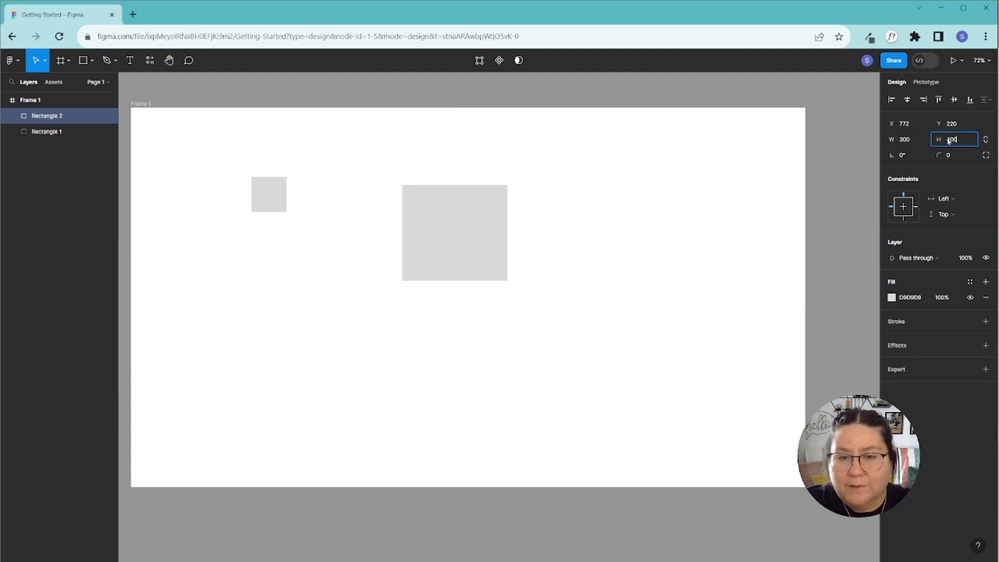
pyautogui.press('Return')
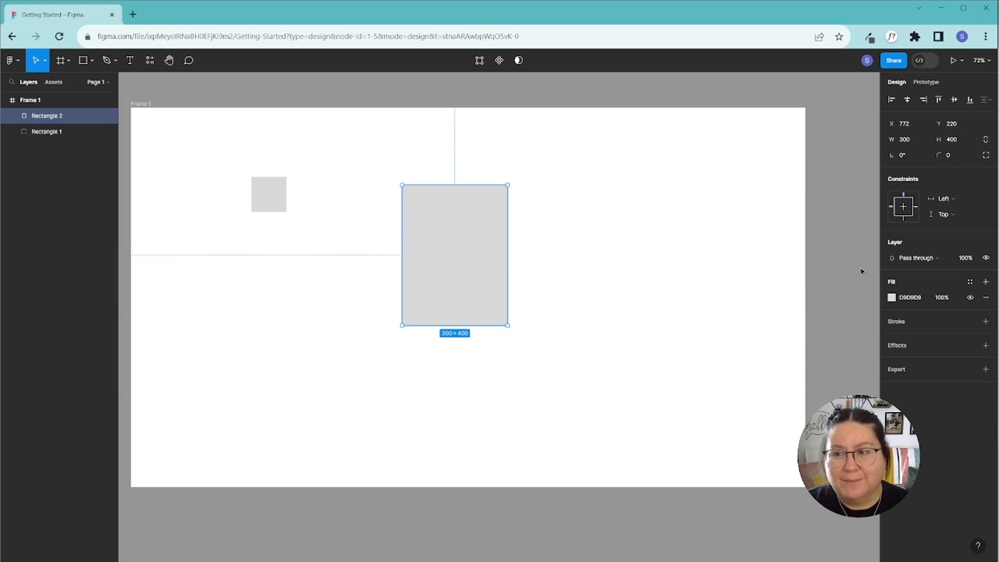
# Fill the larger rectangle with red D92525, and replace it with the small square's grey using the eyedropper.
pyautogui.click(891, 297)
pyautogui.click(860, 330)
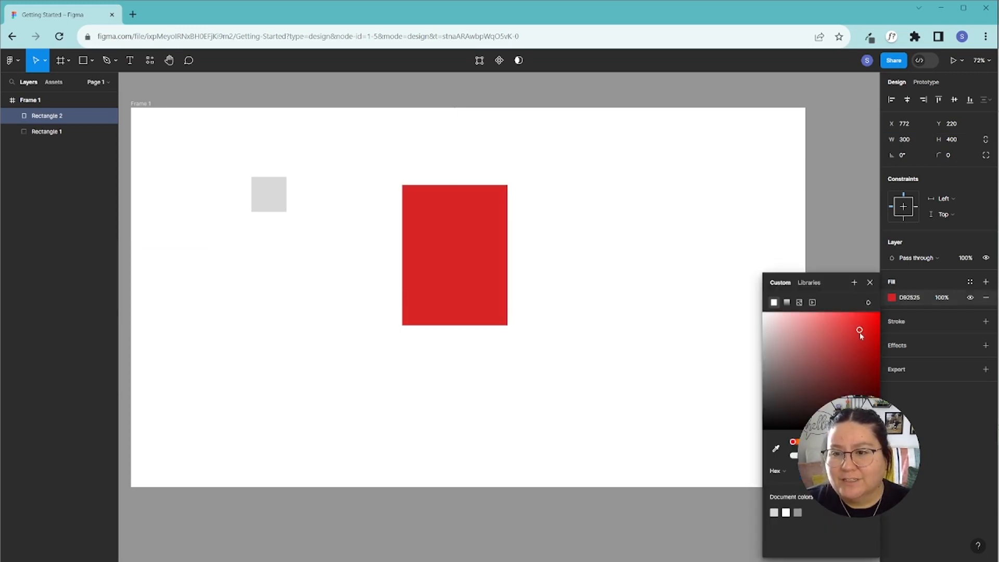
pyautogui.click(776, 448)
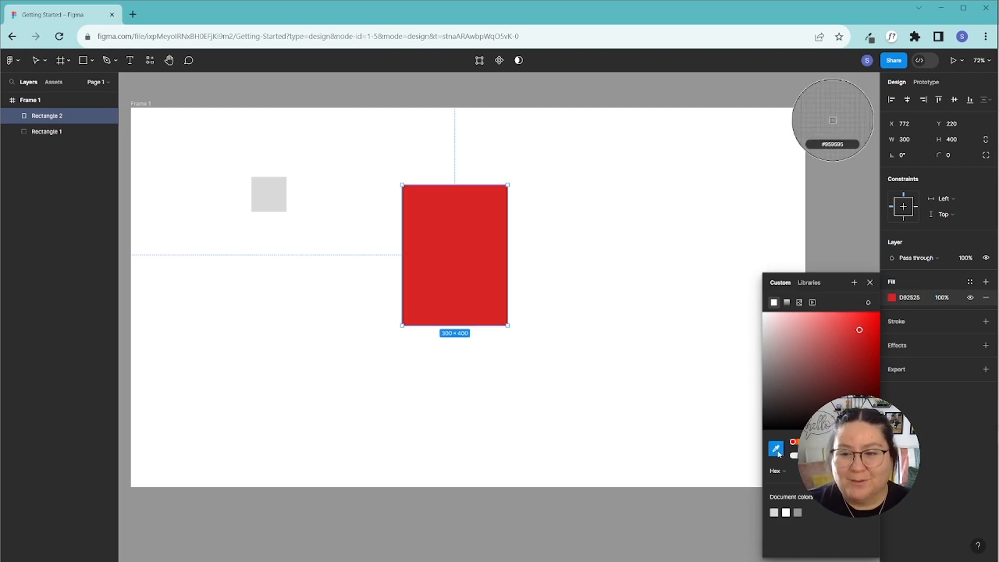
pyautogui.click(271, 185)
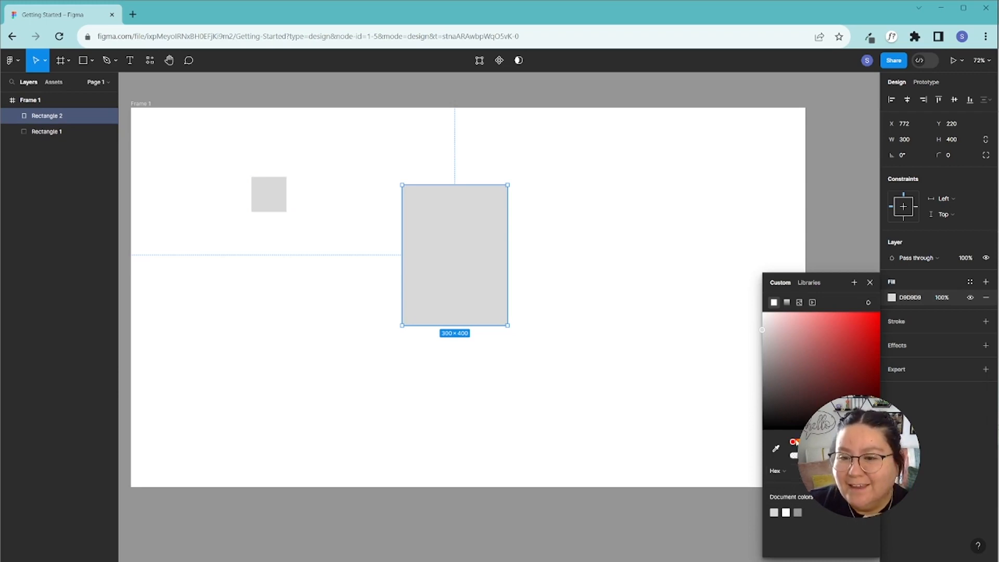
# Change the larger rectangle's fill to light green AEE775 and deselect it.
pyautogui.click(812, 441)
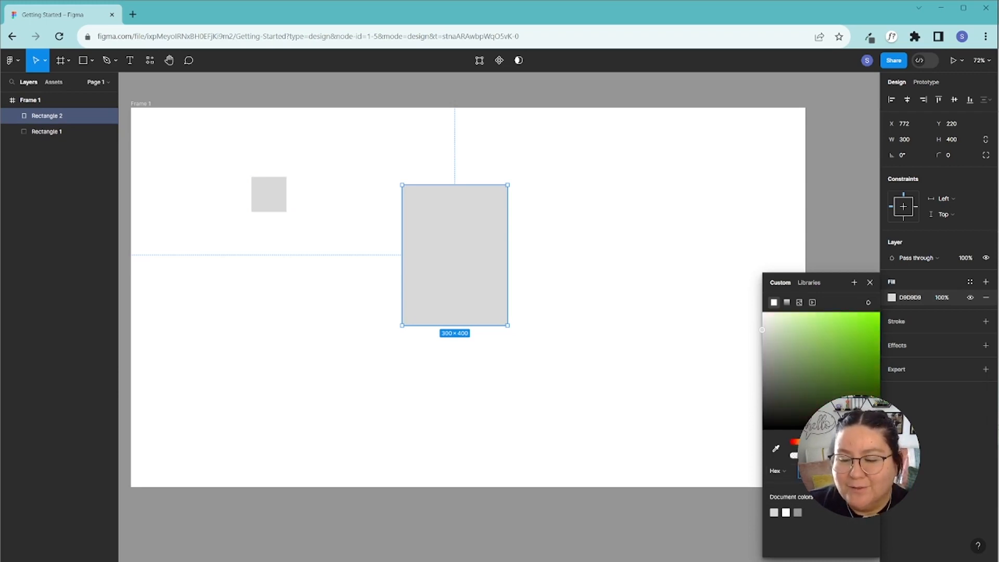
pyautogui.click(820, 326)
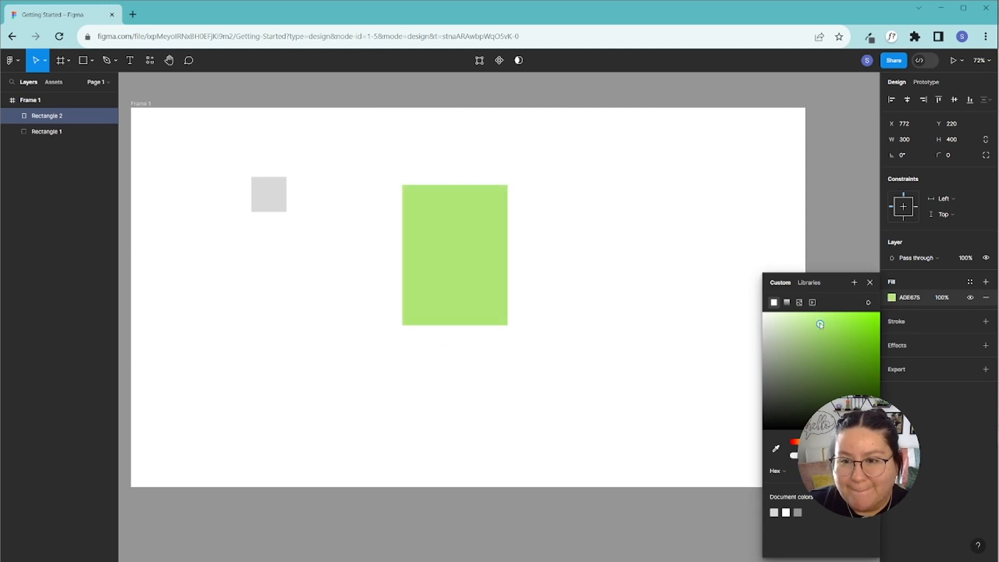
pyautogui.click(680, 243)
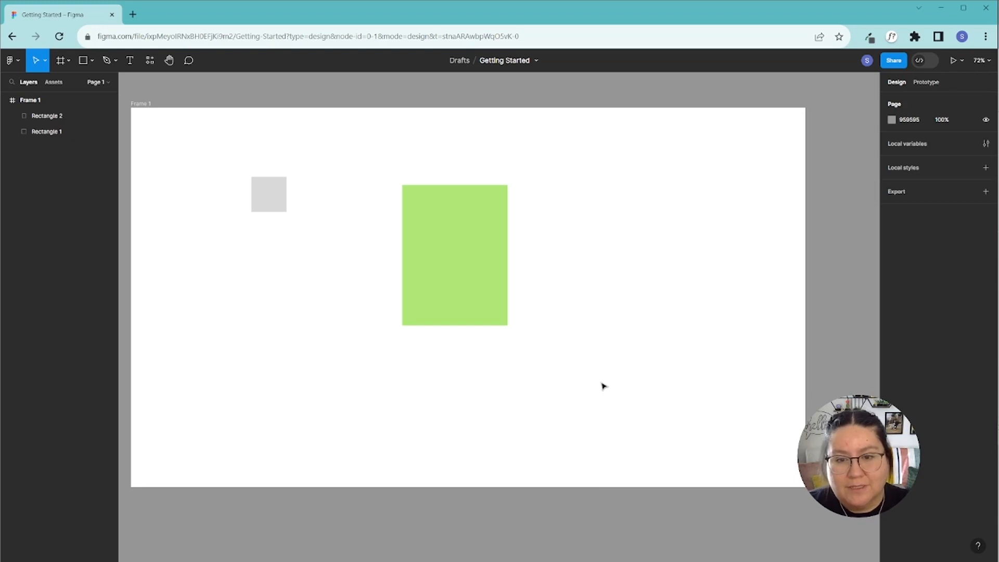
# Duplicate the green rectangle twice, placing one copy beside it at X 1215, Y 220 and the other below at X 1000, Y 664.
pyautogui.click(449, 287)
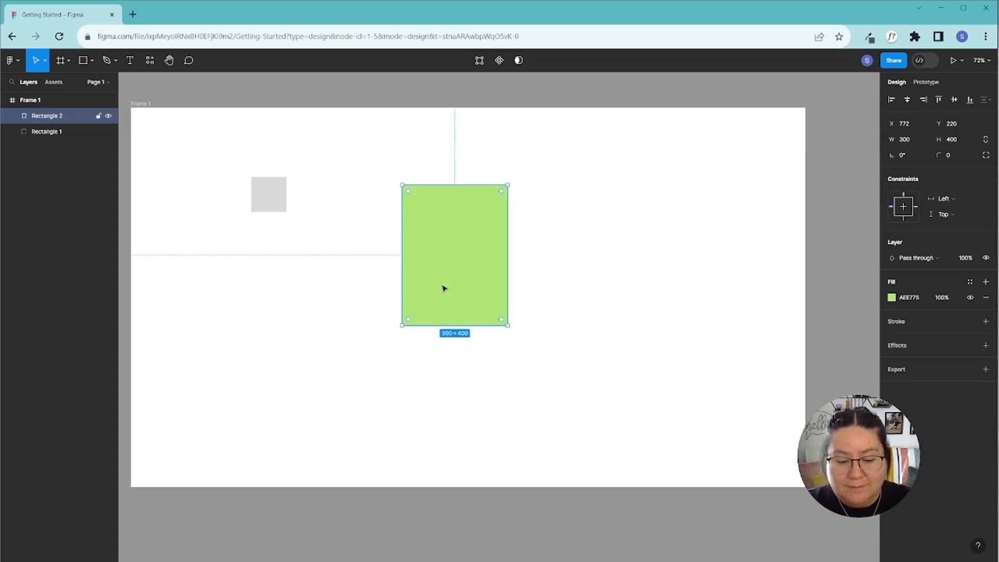
pyautogui.hotkey('ctrl', 'd')
pyautogui.moveTo(445, 287); pyautogui.dragTo(601, 287)
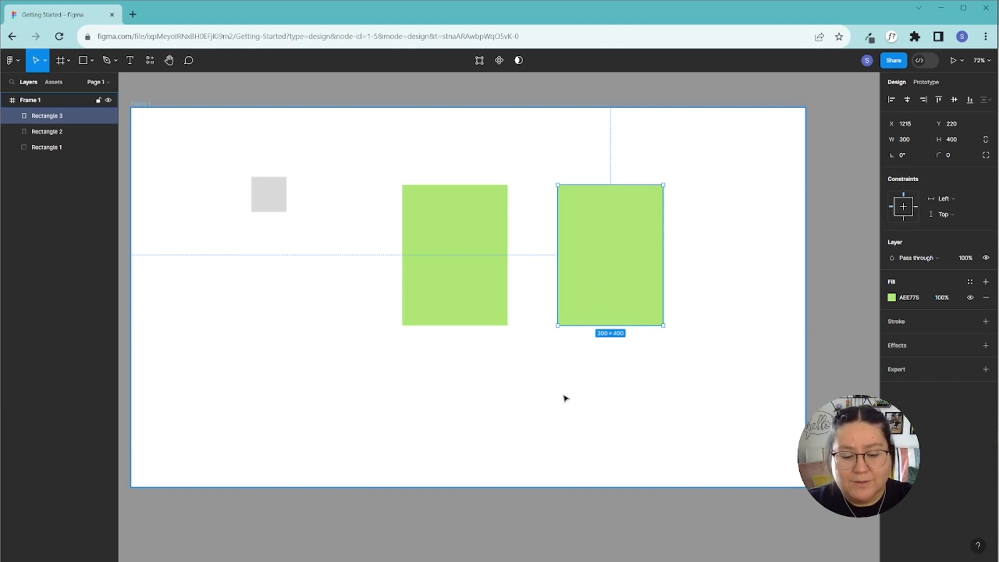
pyautogui.hotkey('ctrl', 'd')
pyautogui.moveTo(603, 297); pyautogui.dragTo(527, 455)
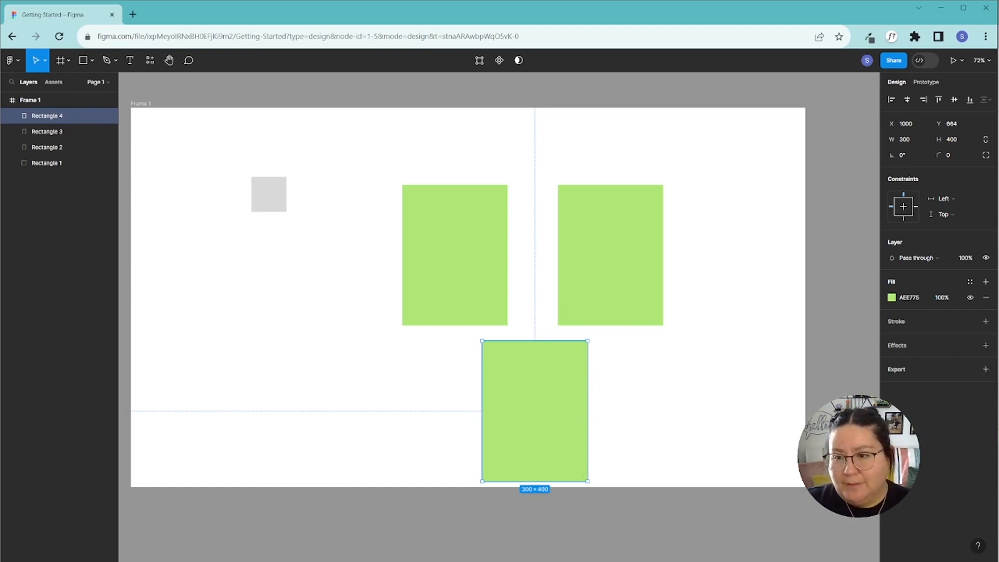
# Add a black inside stroke with a weight of 5 to the lower green rectangle and deselect it.
pyautogui.click(896, 327)
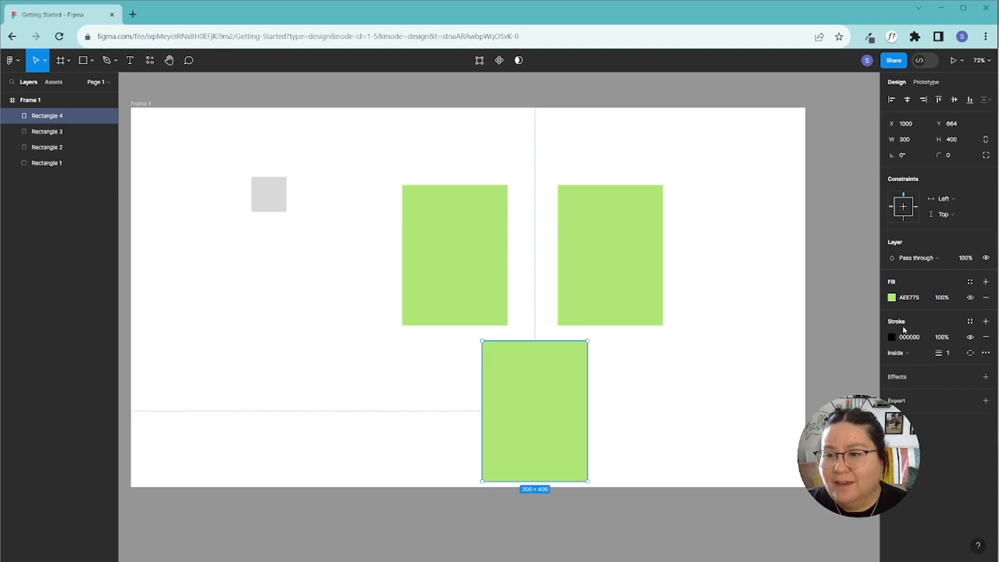
pyautogui.click(943, 353)
pyautogui.write('5')
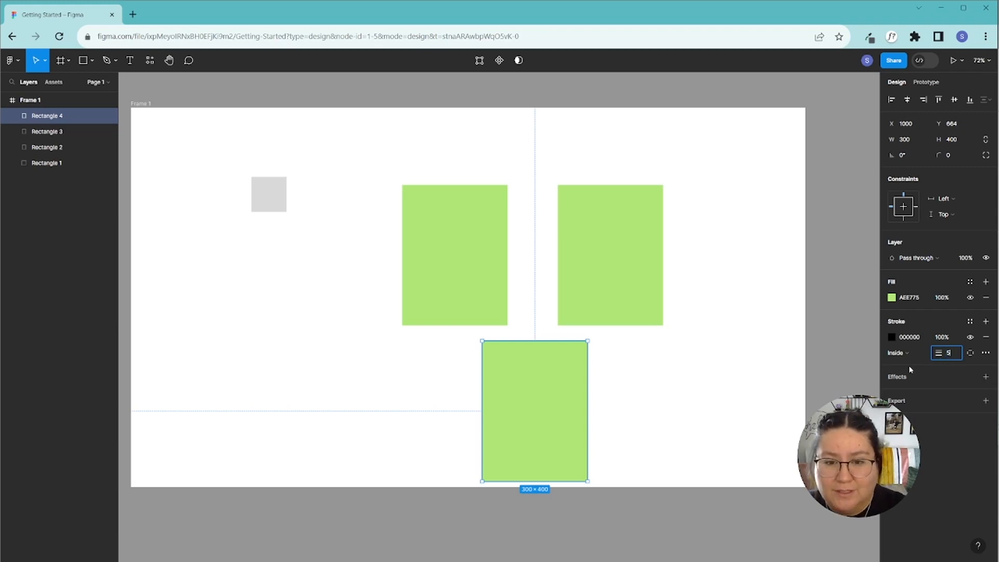
pyautogui.click(706, 386)
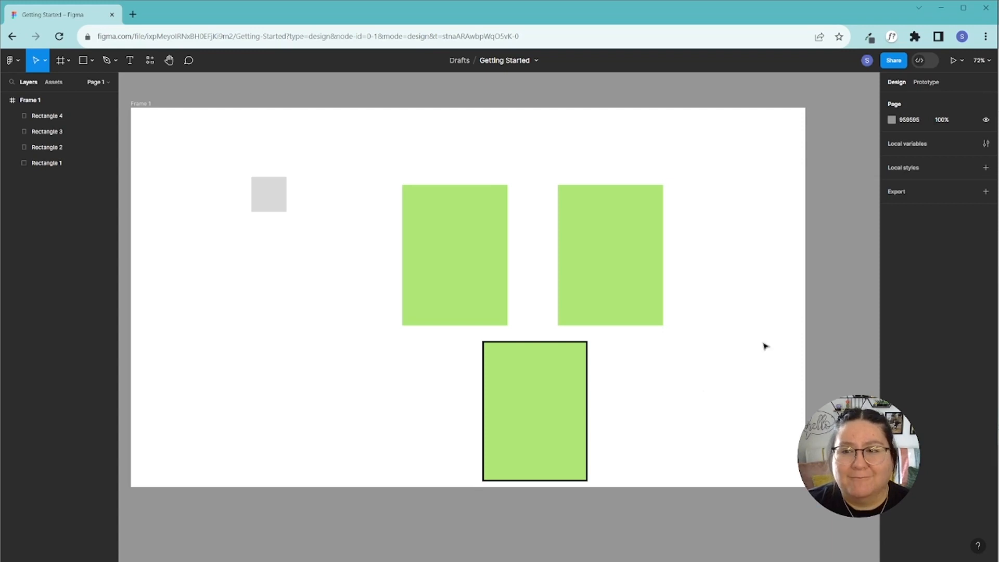
pyautogui.click(529, 404)
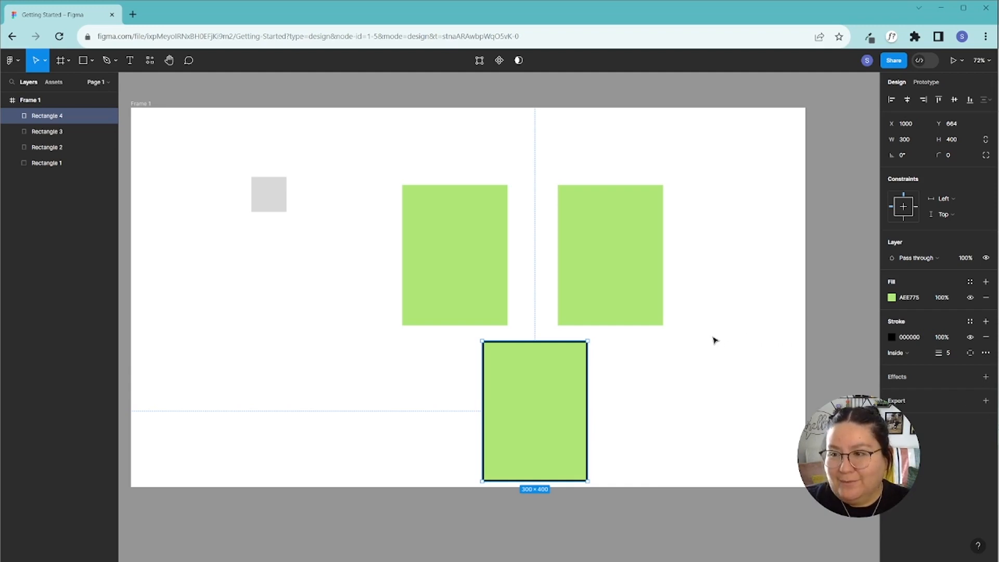
pyautogui.scroll(-2, 668, 344)
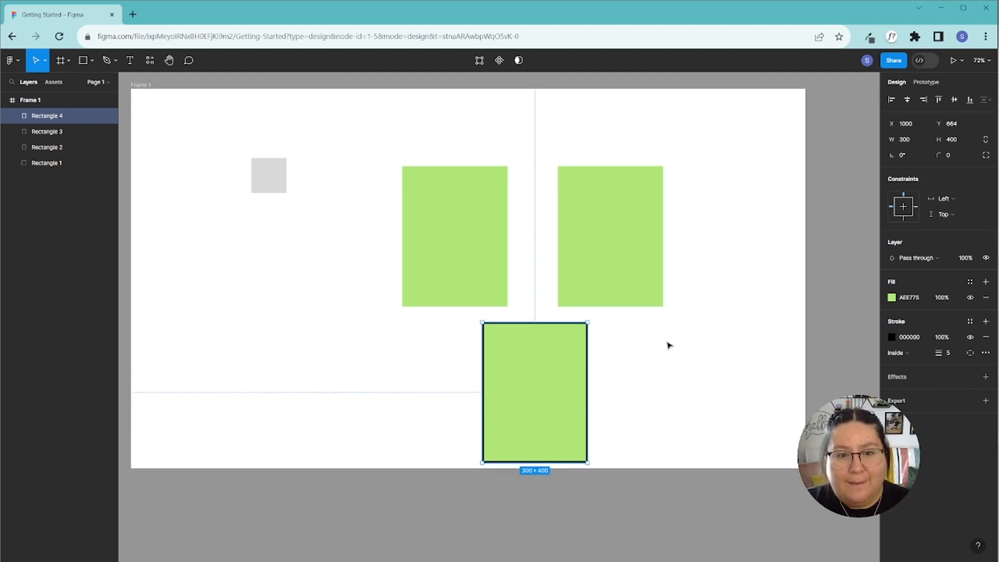
pyautogui.click(91, 60)
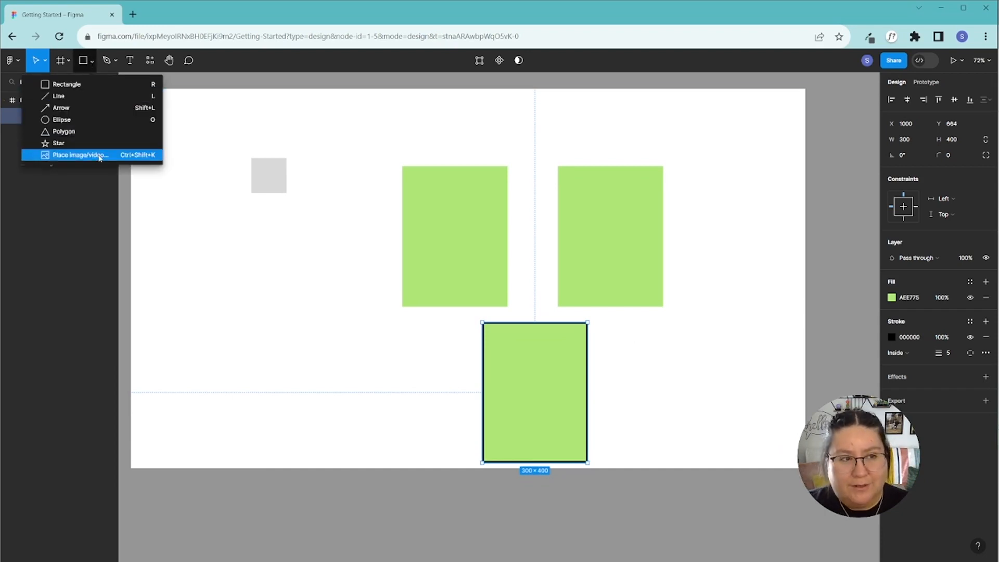
pyautogui.click(684, 373)
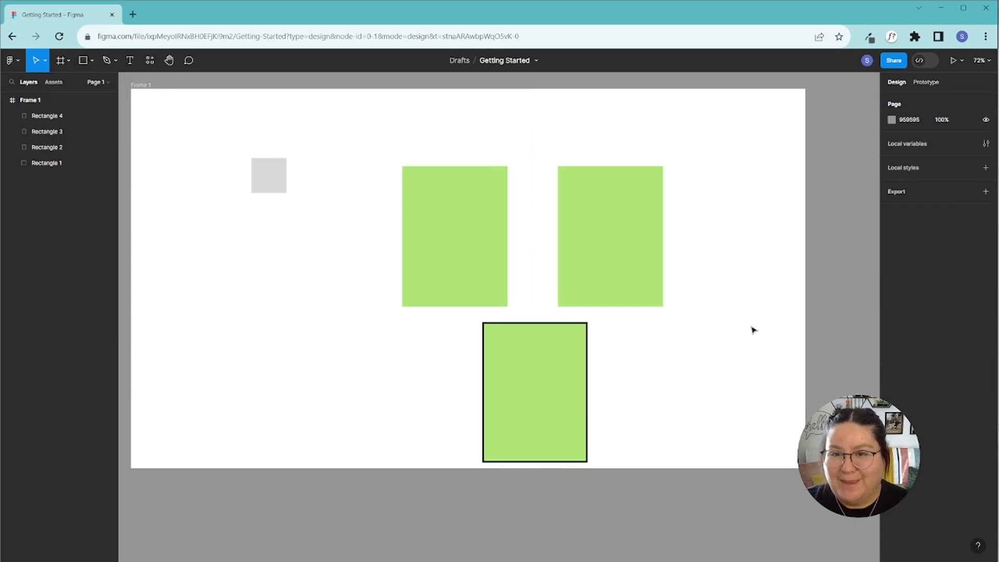
# Rotate the upper-right green rectangle by 45°.
pyautogui.click(603, 247)
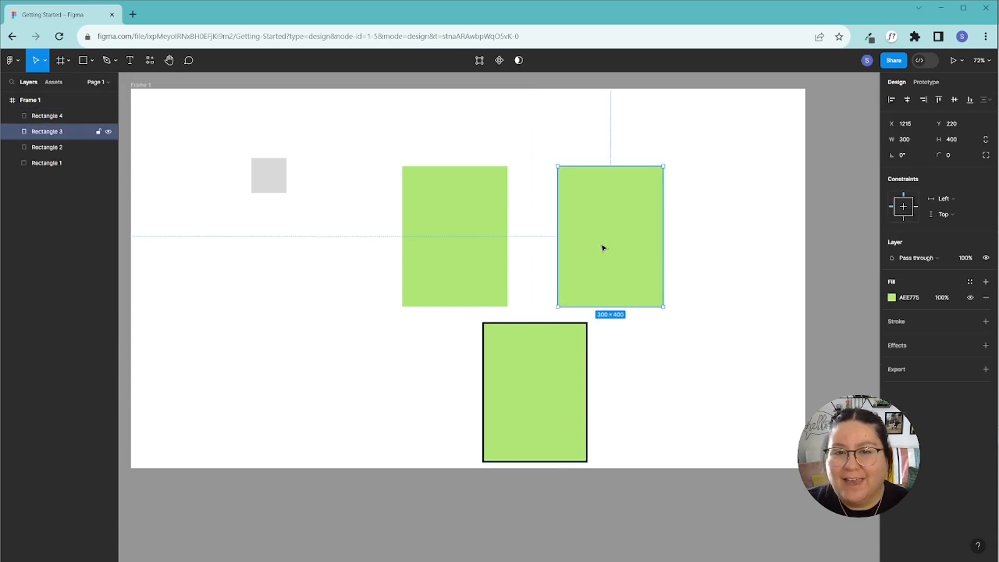
pyautogui.click(92, 61)
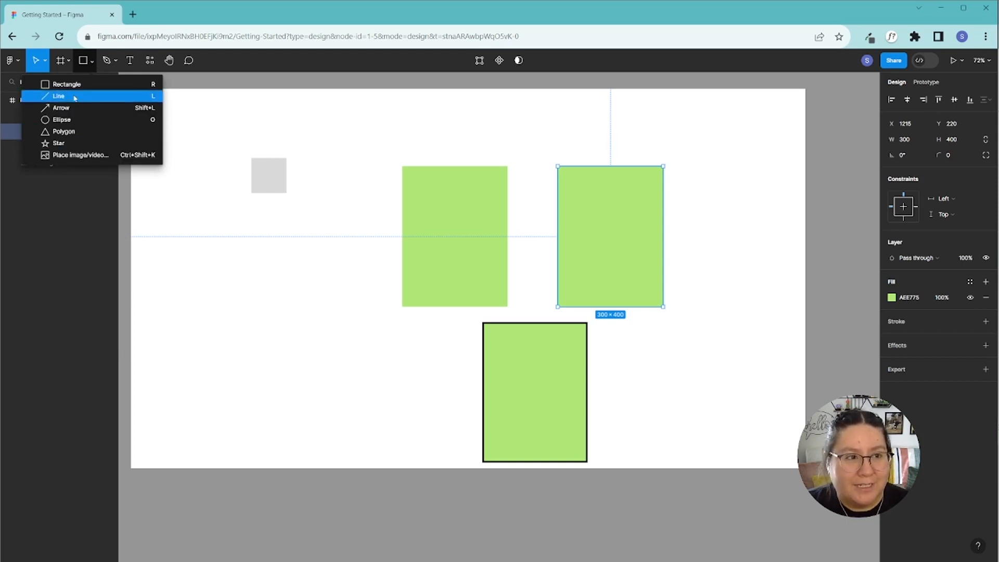
pyautogui.click(682, 264)
pyautogui.click(618, 251)
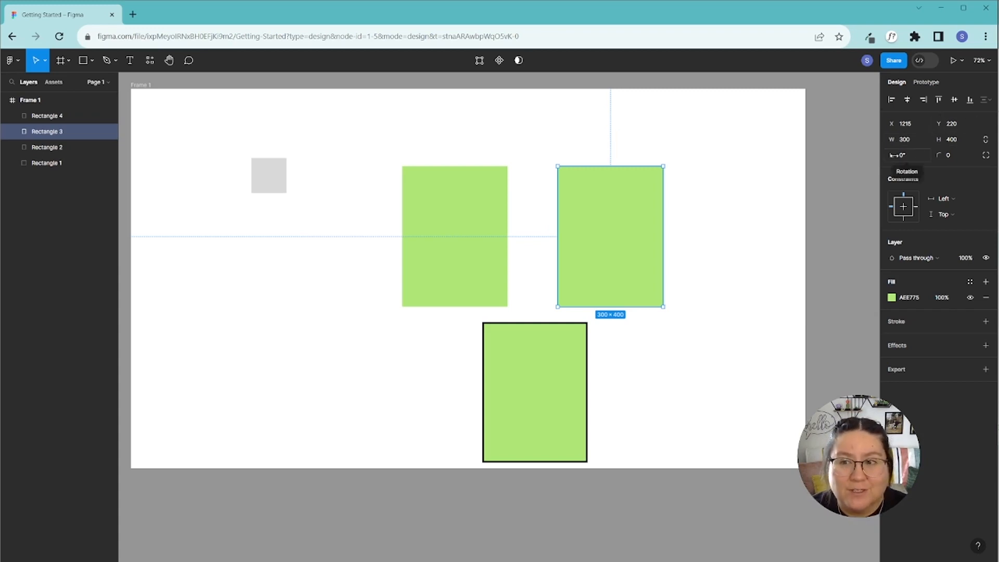
pyautogui.click(897, 155)
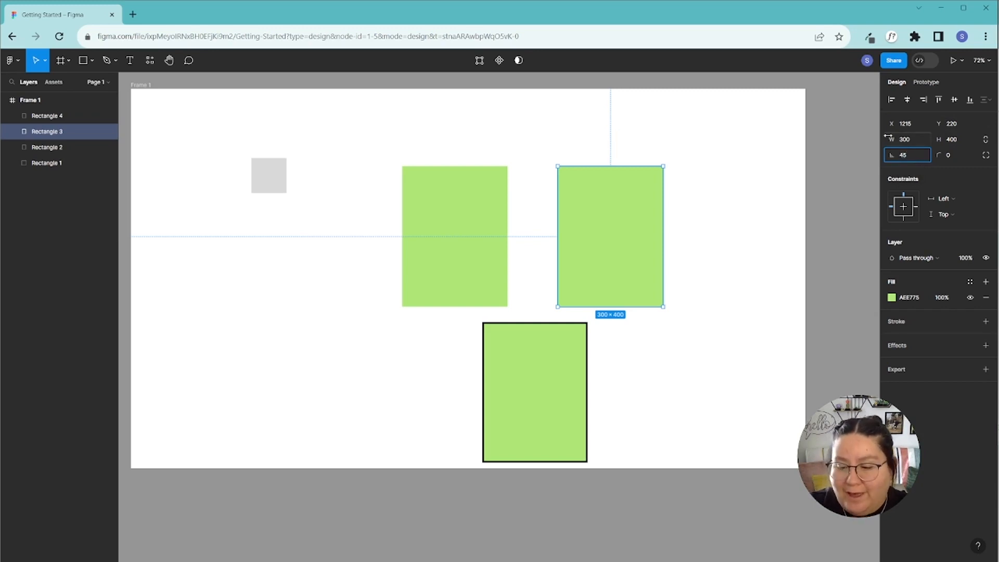
pyautogui.write('45')
pyautogui.press('Return')
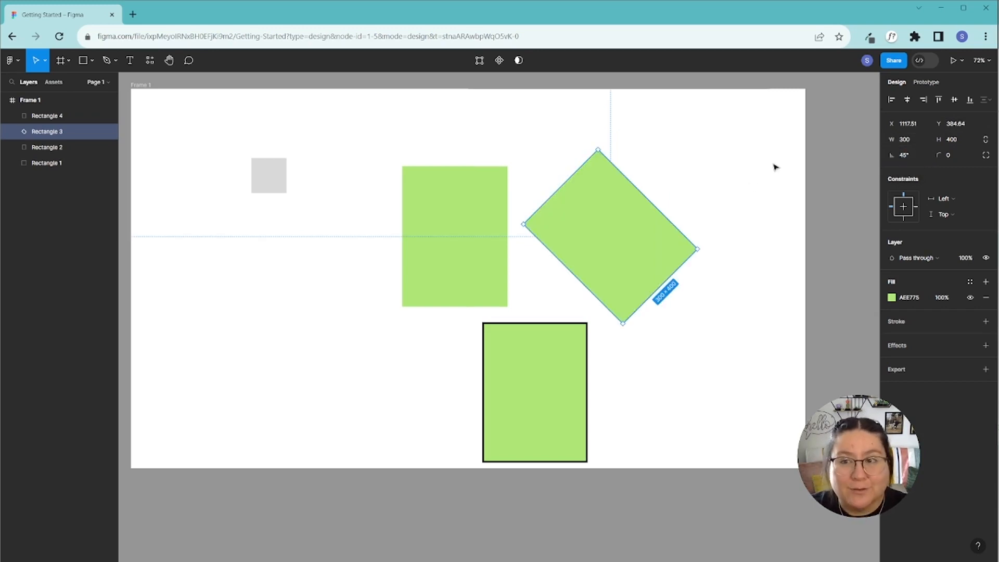
# Change the upper-right green rectangle's rotation to -45°, reset it to 0°, and deselect it.
pyautogui.click(906, 156)
pyautogui.press('BackSpace')
pyautogui.write('-45')
pyautogui.press('Return')
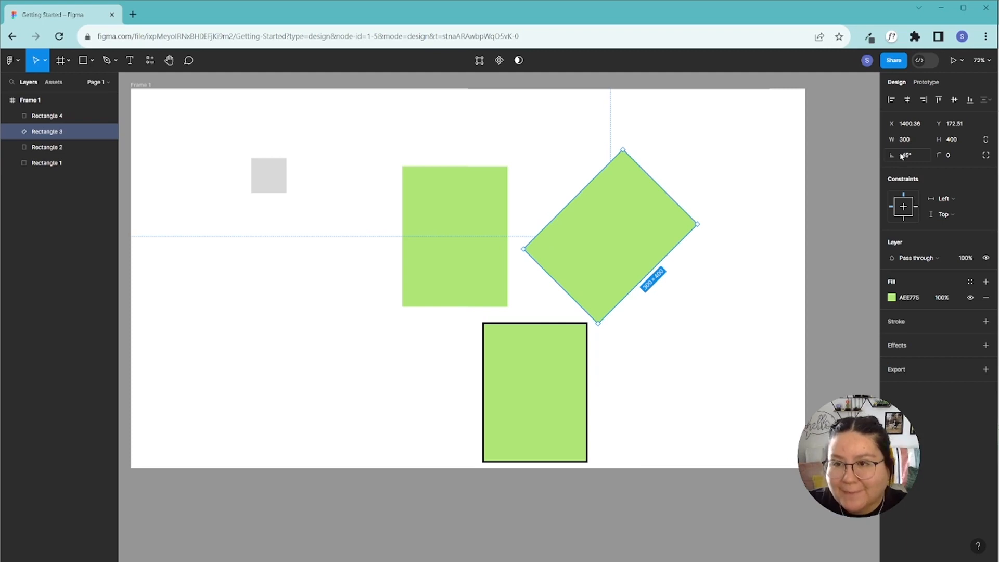
pyautogui.click(905, 156)
pyautogui.write('0')
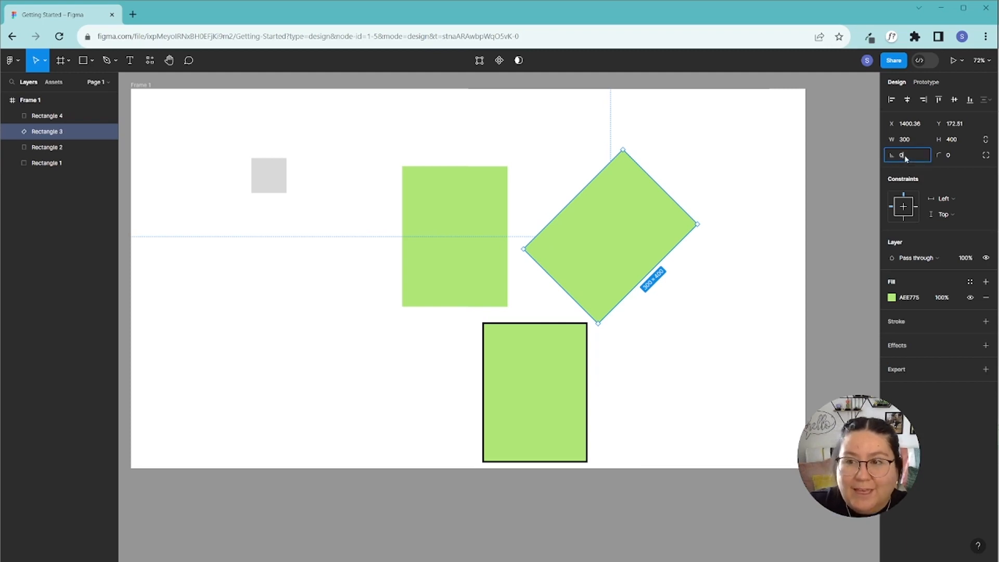
pyautogui.click(831, 182)
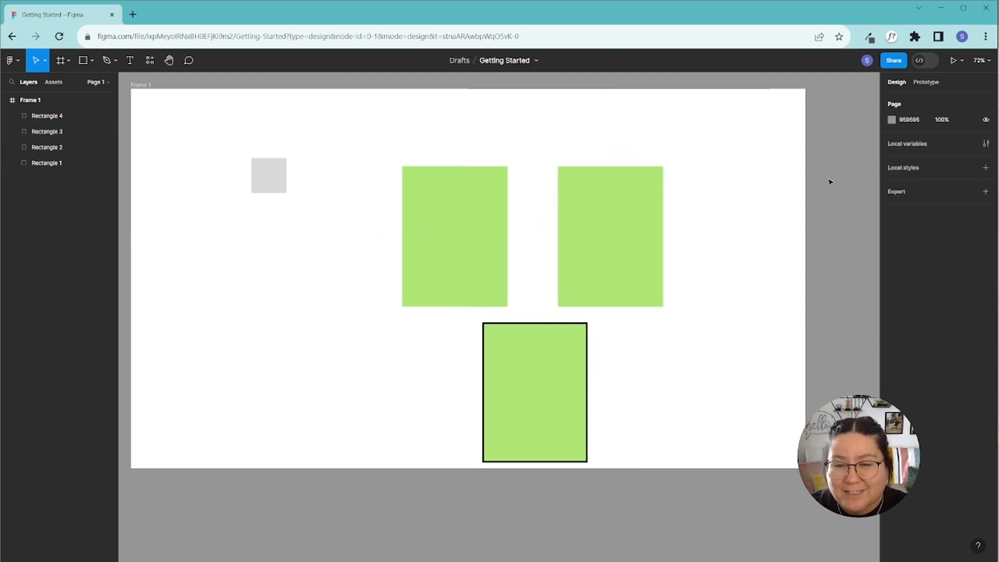
# Round all corners of the upper-right green rectangle with a corner radius of 20 and deselect it.
pyautogui.click(575, 241)
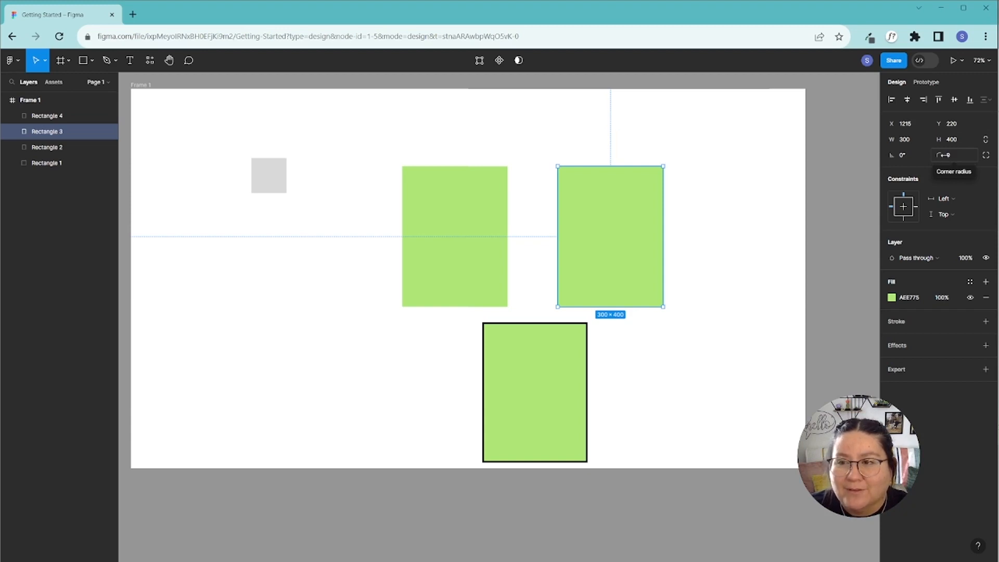
pyautogui.moveTo(944, 156)
pyautogui.mouseDown()
pyautogui.moveTo(969, 156)
pyautogui.moveTo(943, 155)
pyautogui.mouseUp()
pyautogui.click(958, 155)
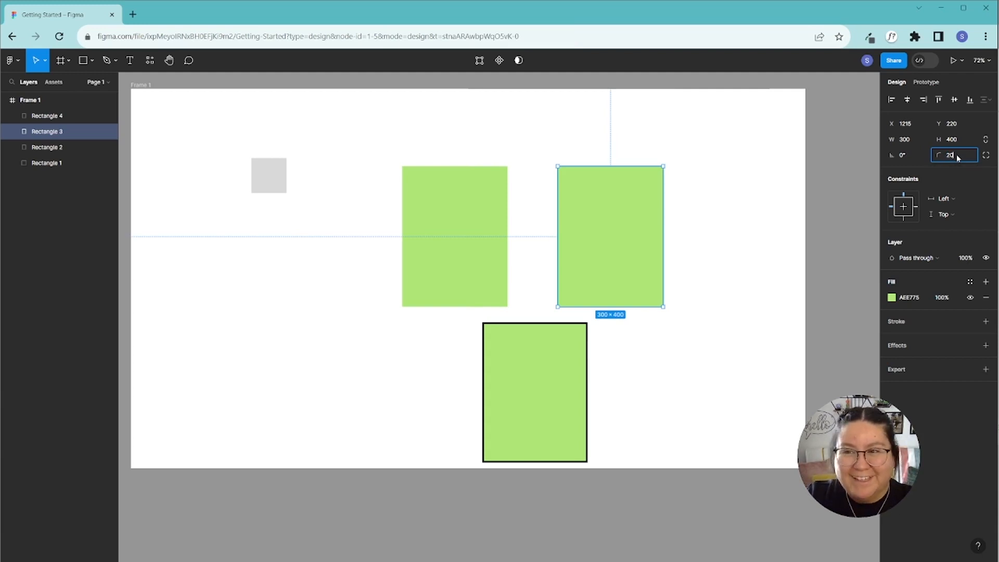
pyautogui.click(768, 251)
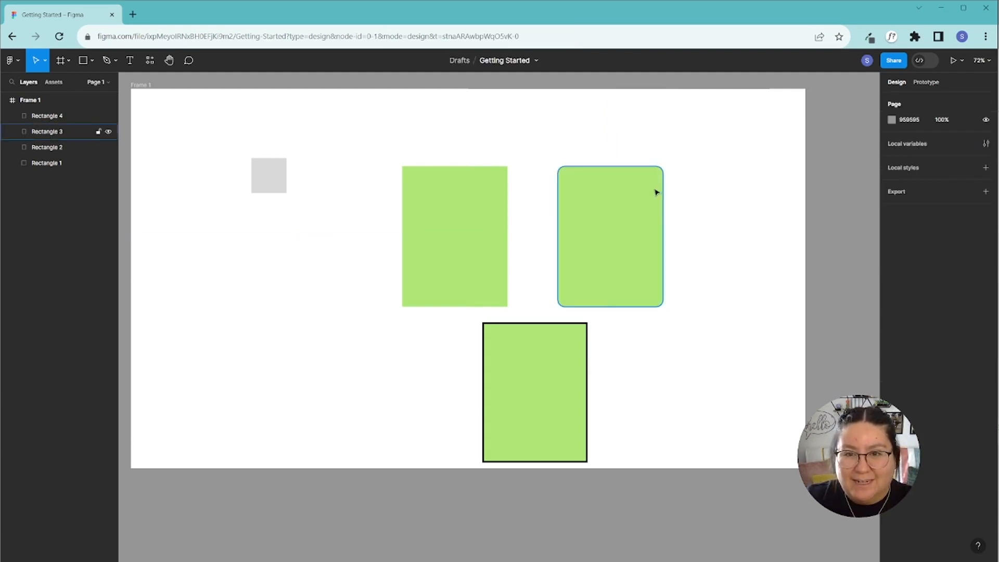
# Set the corner radius of the lower, black-outlined rectangle to 100 and deselect it.
pyautogui.click(540, 366)
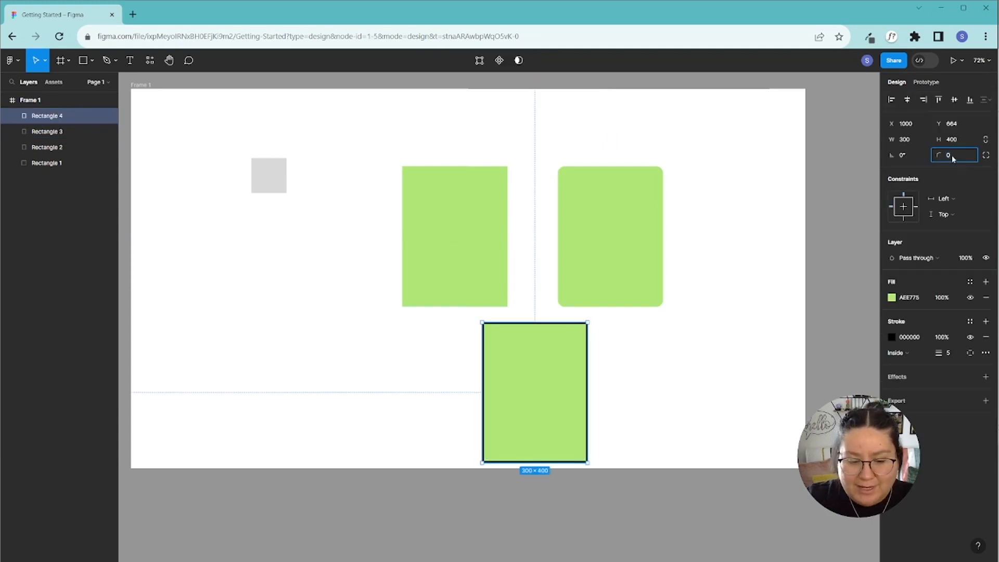
pyautogui.write('100')
pyautogui.press('Return')
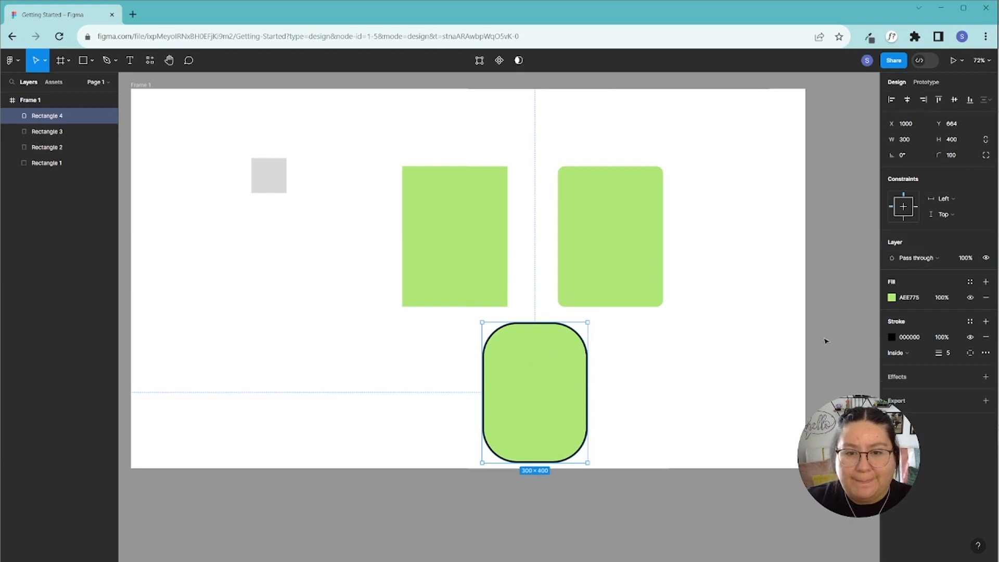
pyautogui.click(733, 382)
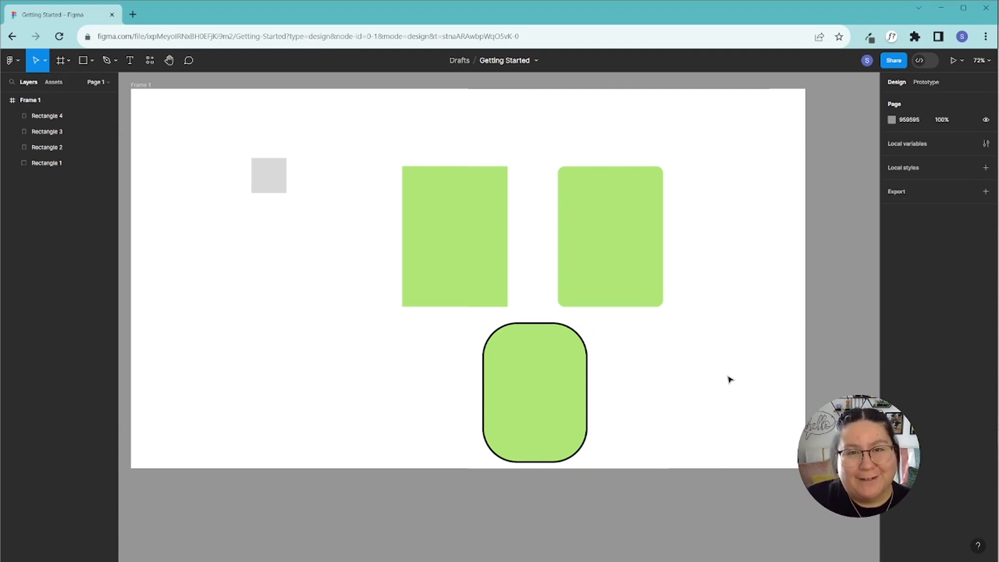
# Set only the two top corner radii of the upper-right green rectangle to 0 using individual corner values, and deselect it.
pyautogui.click(588, 234)
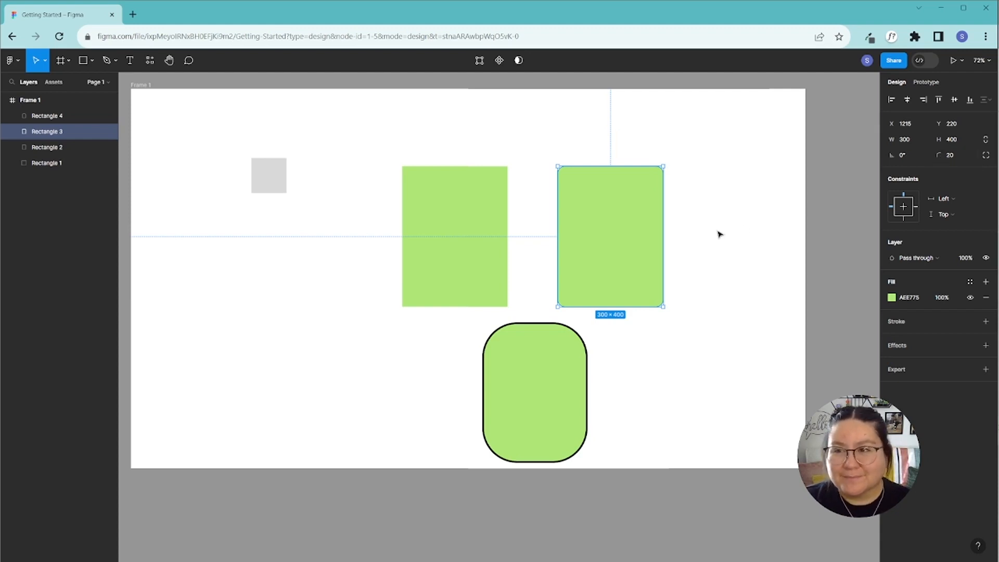
pyautogui.click(986, 156)
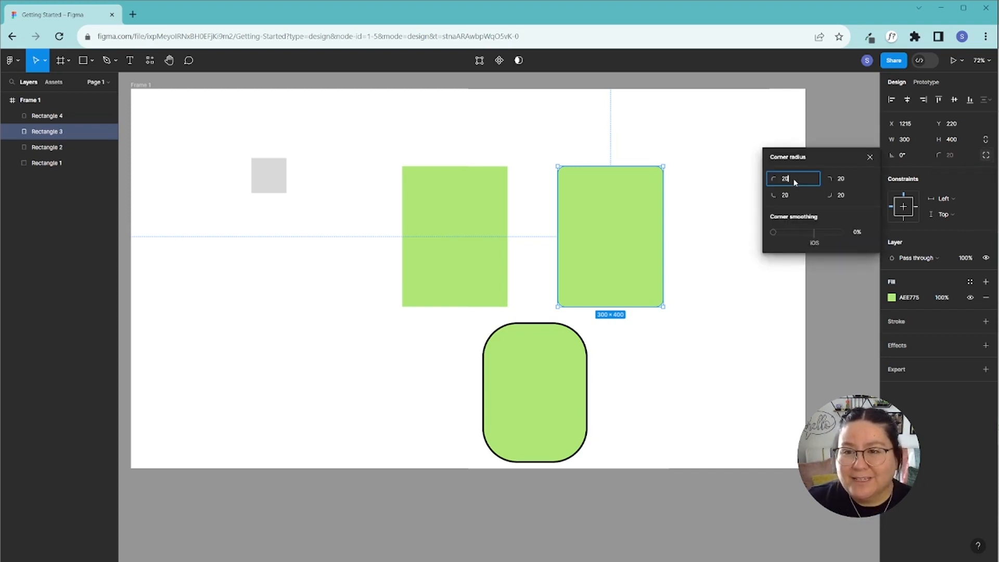
pyautogui.write('0')
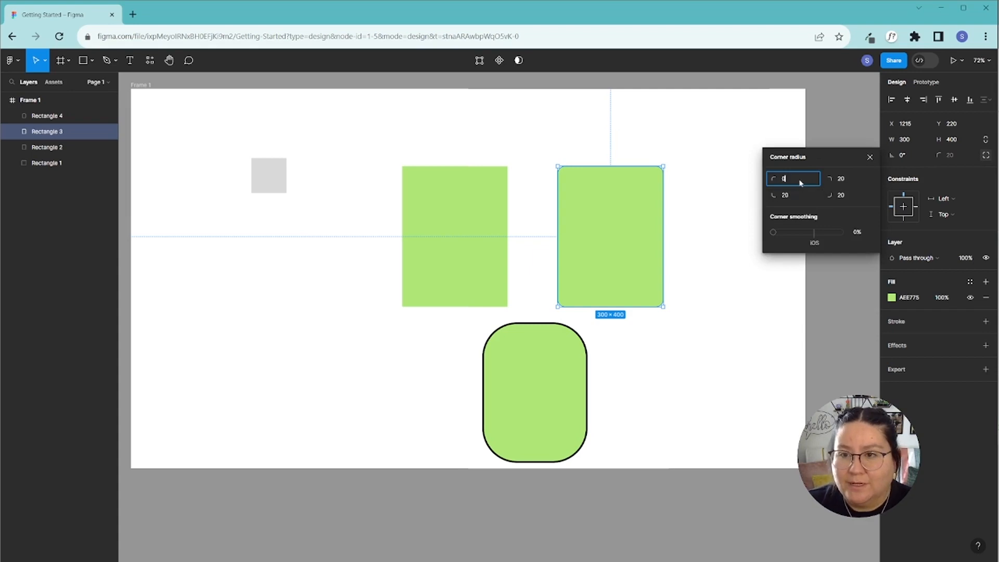
pyautogui.click(840, 179)
pyautogui.write('0')
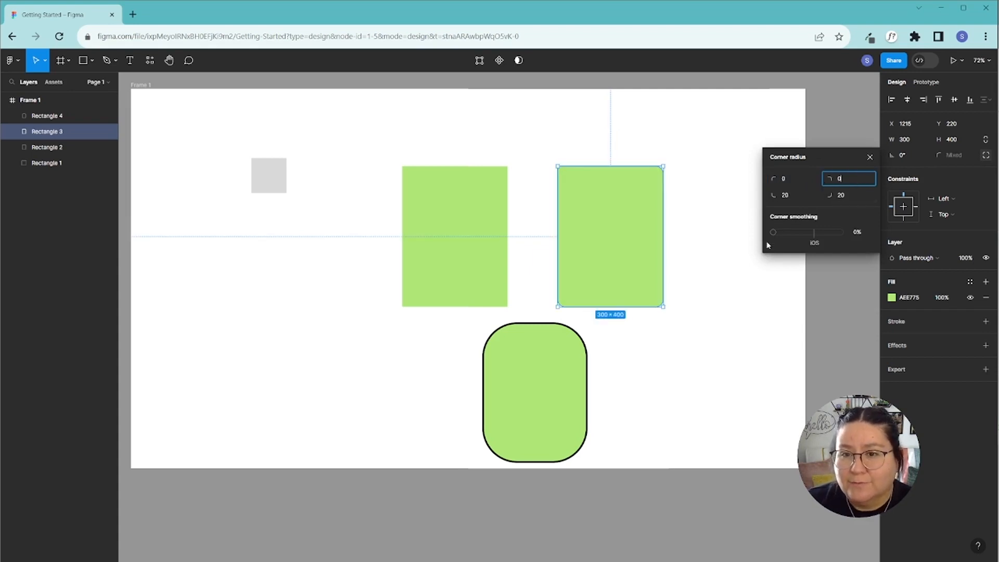
pyautogui.click(757, 259)
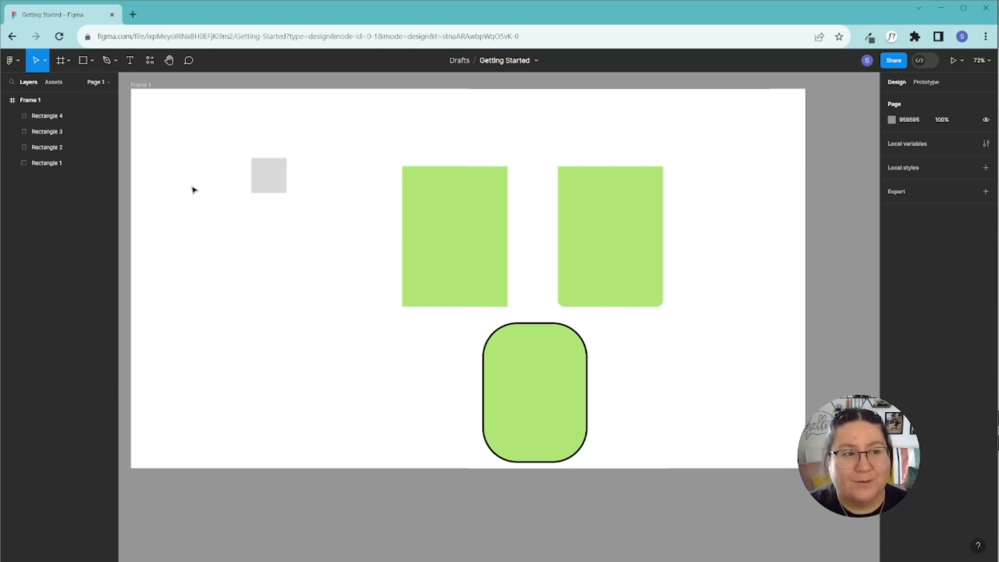
# Draw a freehand squiggle below the small grey square with the Pencil tool.
pyautogui.click(91, 61)
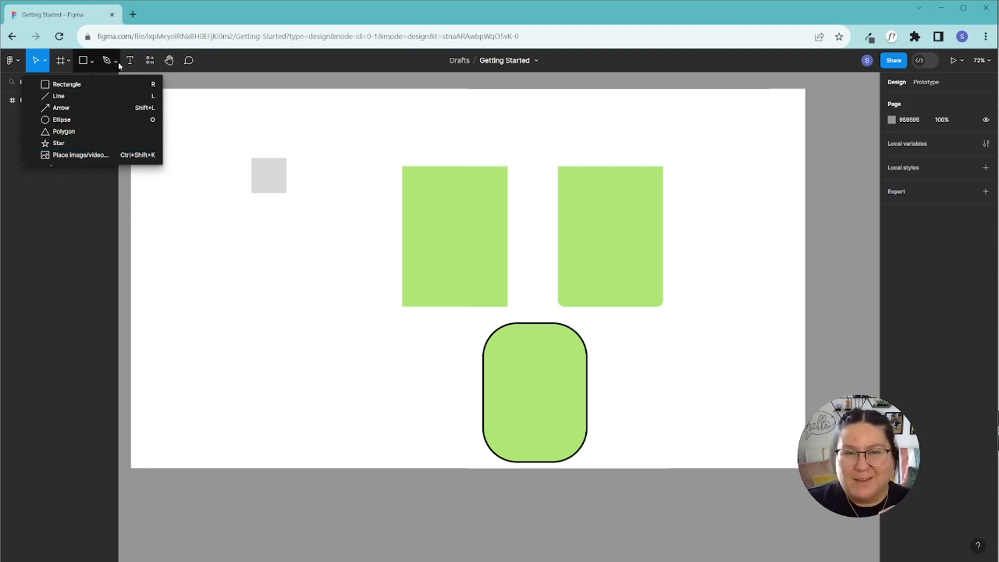
pyautogui.click(113, 63)
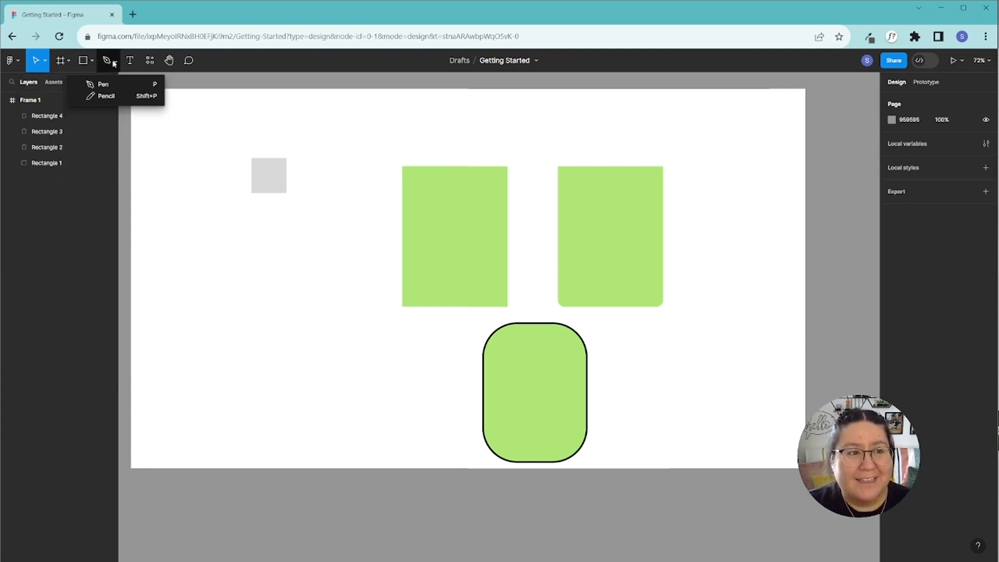
pyautogui.click(126, 97)
pyautogui.moveTo(275, 229)
pyautogui.mouseDown()
pyautogui.moveTo(248, 235)
pyautogui.moveTo(283, 256)
pyautogui.moveTo(239, 280)
pyautogui.moveTo(264, 303)
pyautogui.moveTo(271, 343)
pyautogui.mouseUp()
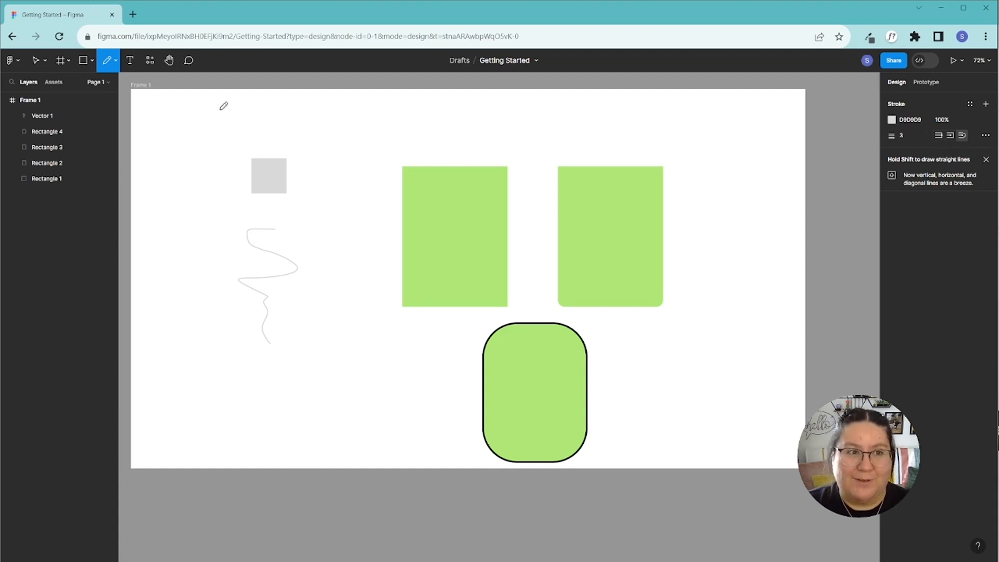
# Draw a closed six-point Pen shape of about 183 × 393 with one curved point beside the squiggle, finish editing, and deselect it.
pyautogui.click(116, 61)
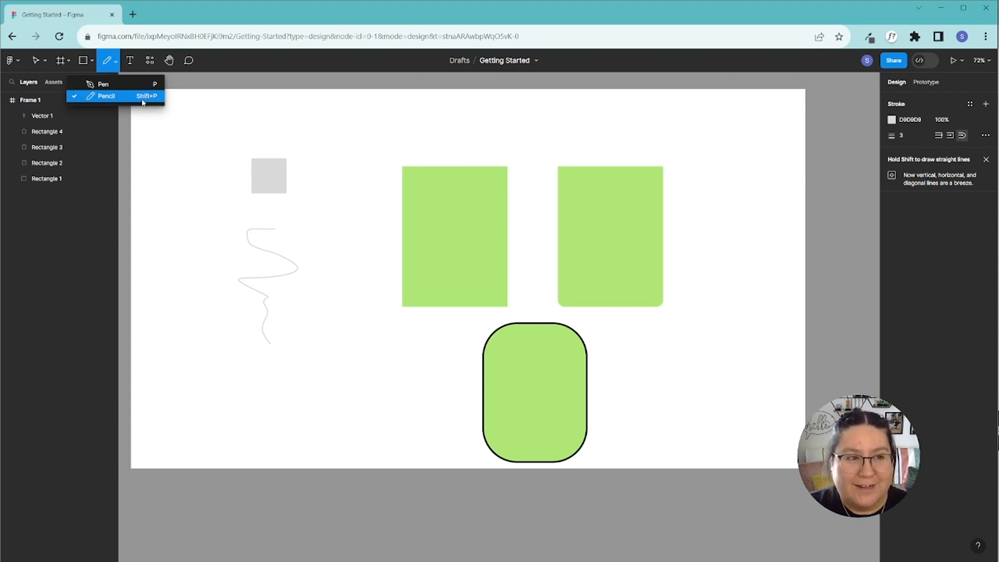
pyautogui.click(104, 83)
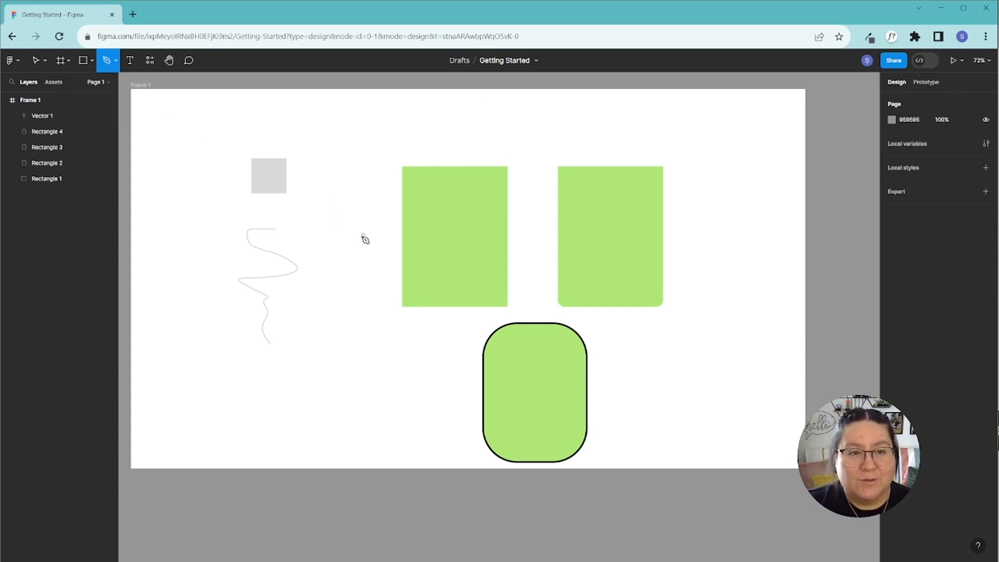
pyautogui.click(333, 212)
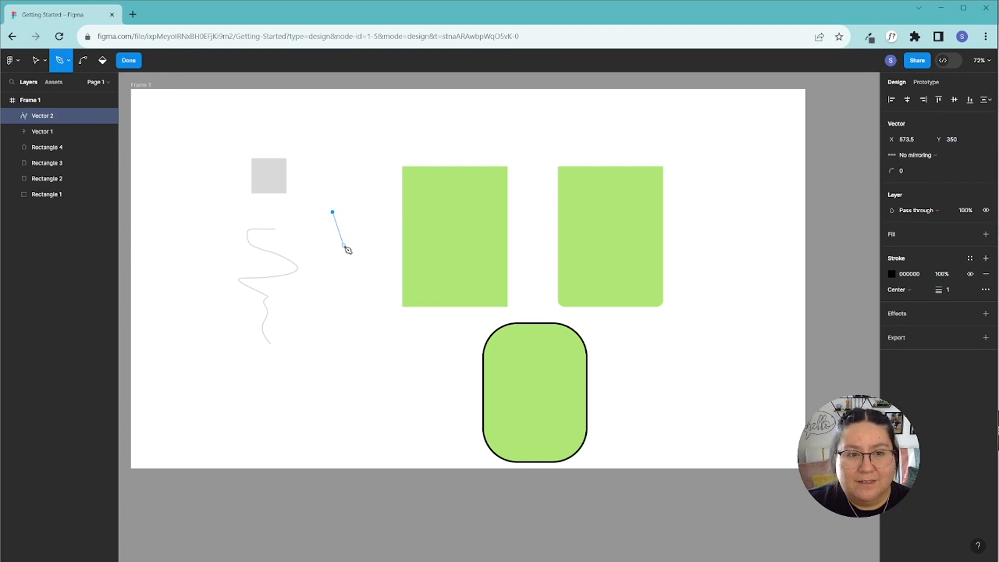
pyautogui.click(344, 275)
pyautogui.click(296, 311)
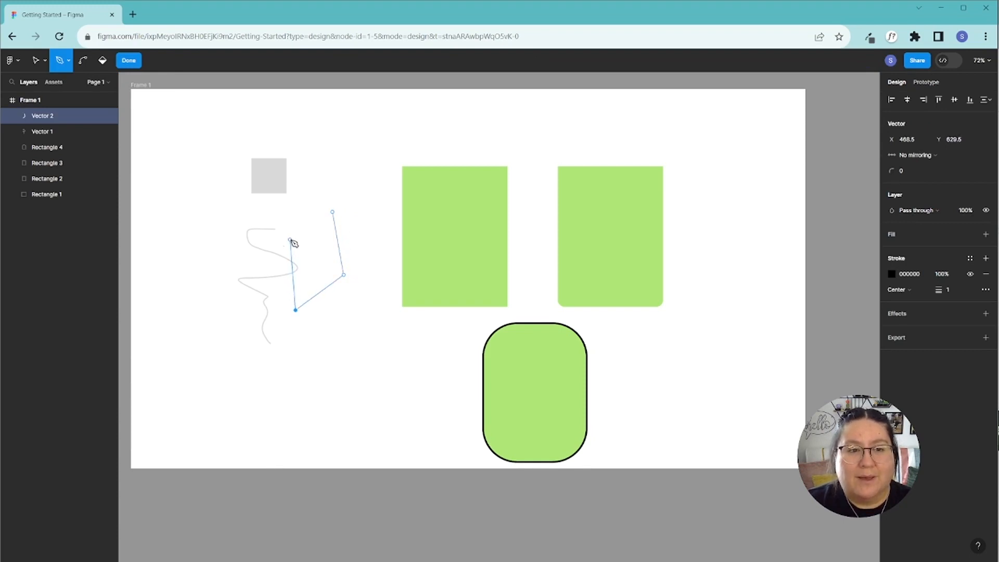
pyautogui.click(290, 236)
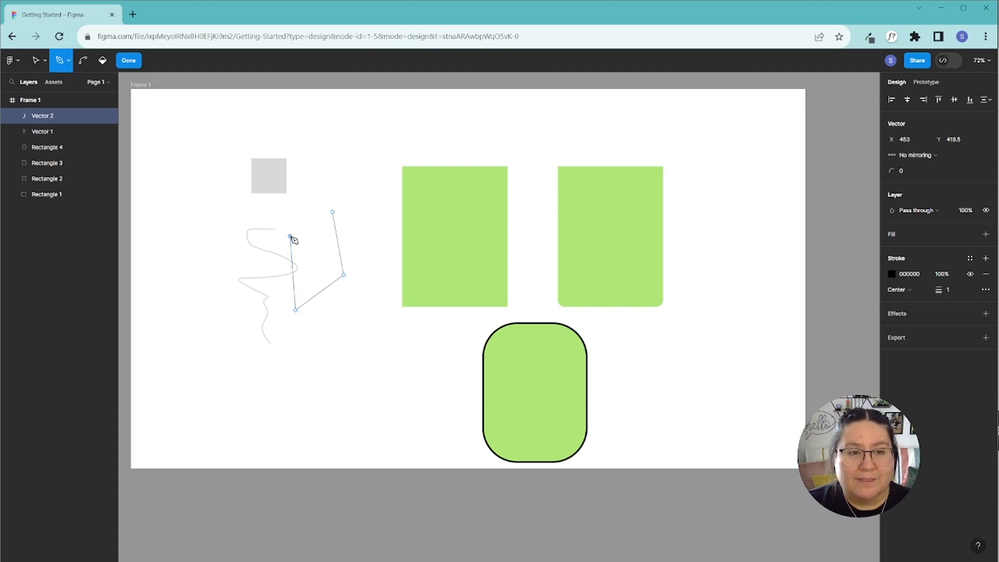
pyautogui.click(309, 188)
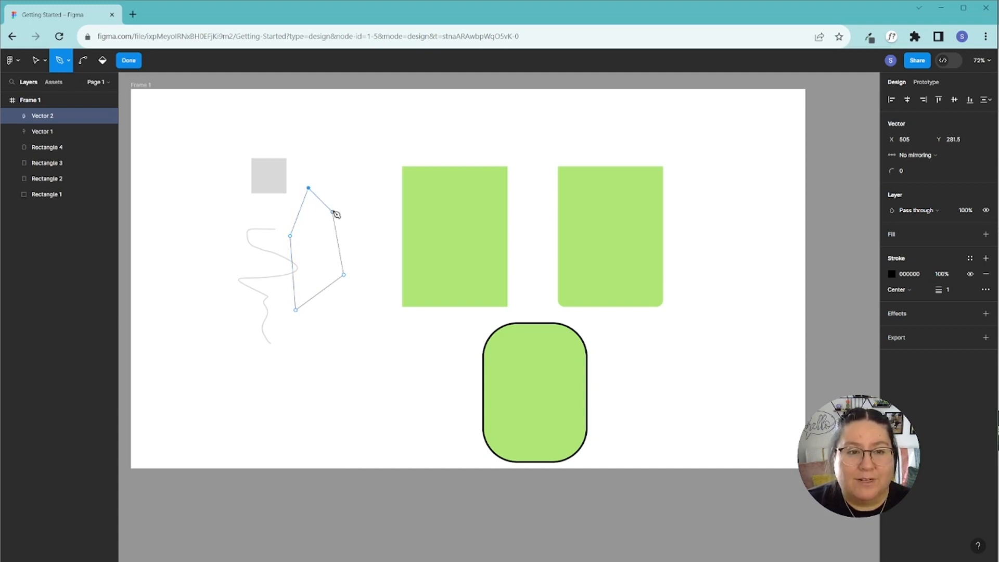
pyautogui.moveTo(351, 194); pyautogui.dragTo(366, 240)
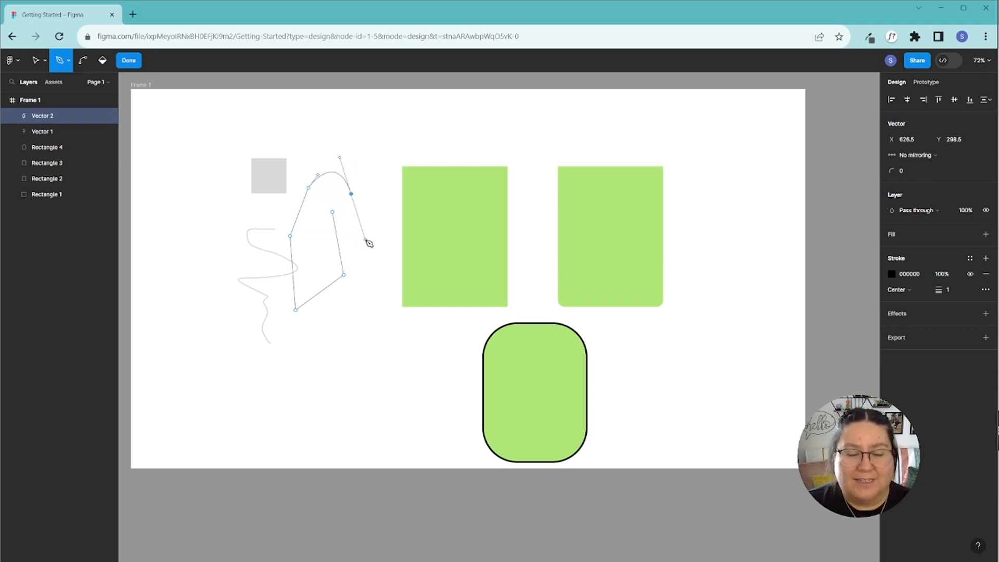
pyautogui.click(333, 212)
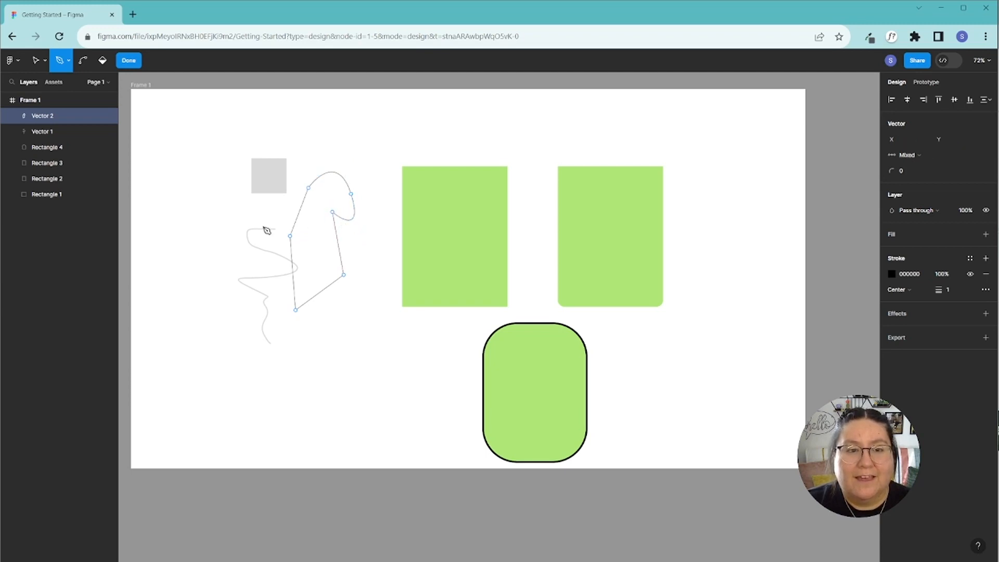
pyautogui.click(129, 61)
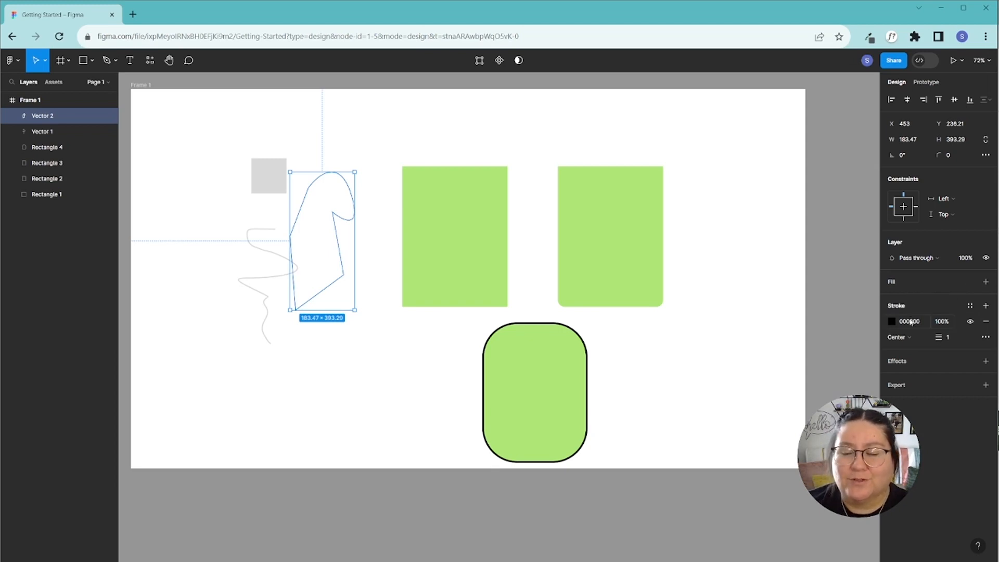
pyautogui.click(727, 335)
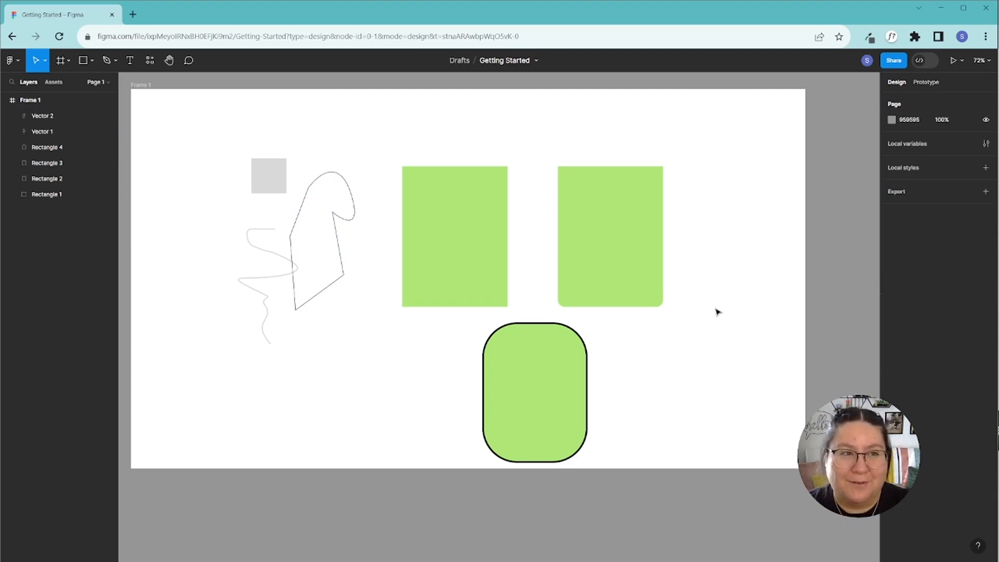
# Add the text "asdlfjsadlkfj lakdjflkasdj asldkjalskdf" above the small grey square and the Pen shape, and finish editing it.
pyautogui.click(130, 62)
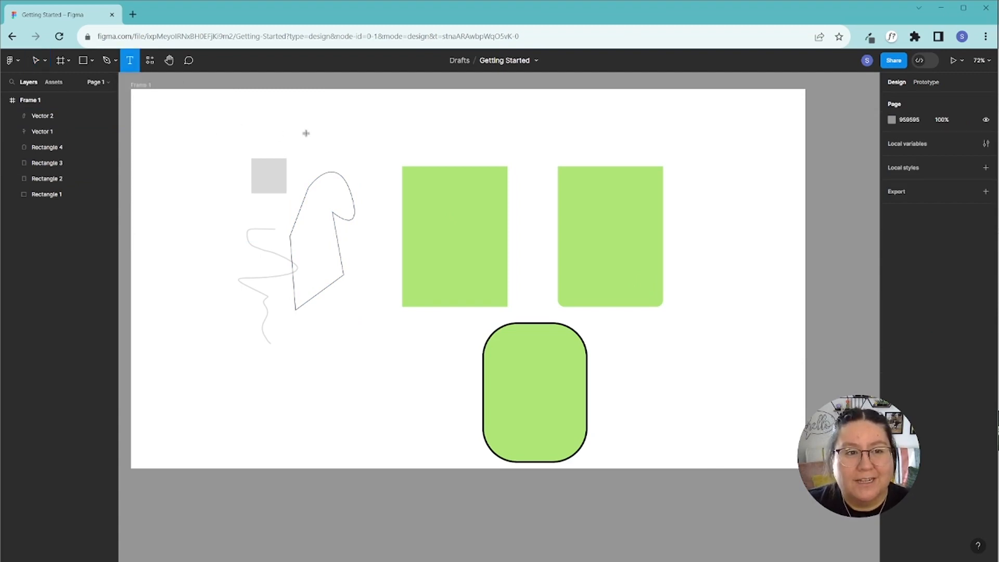
pyautogui.click(324, 124)
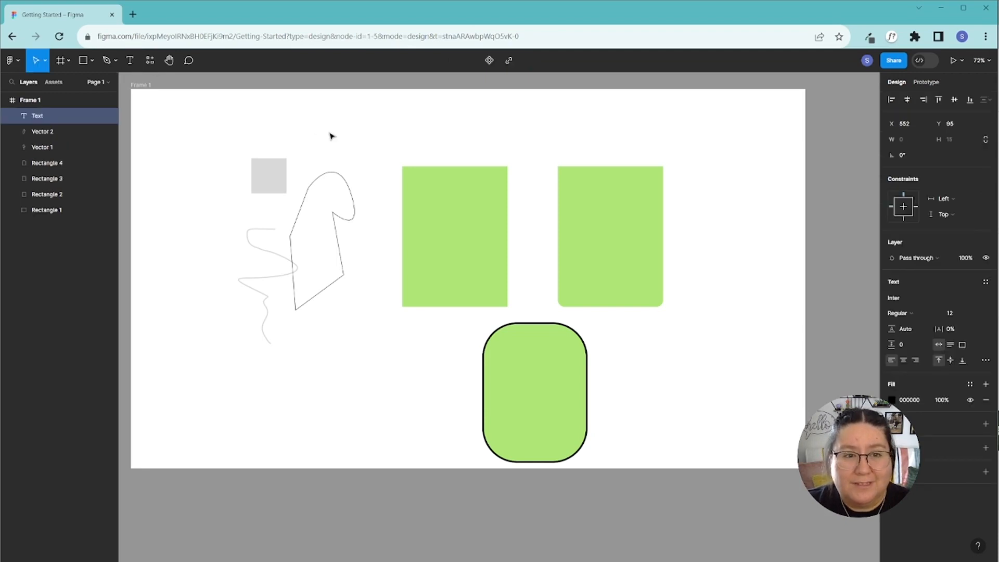
pyautogui.write('asdlfjsadlkfj lakdjflkasdj asldkjslskd')
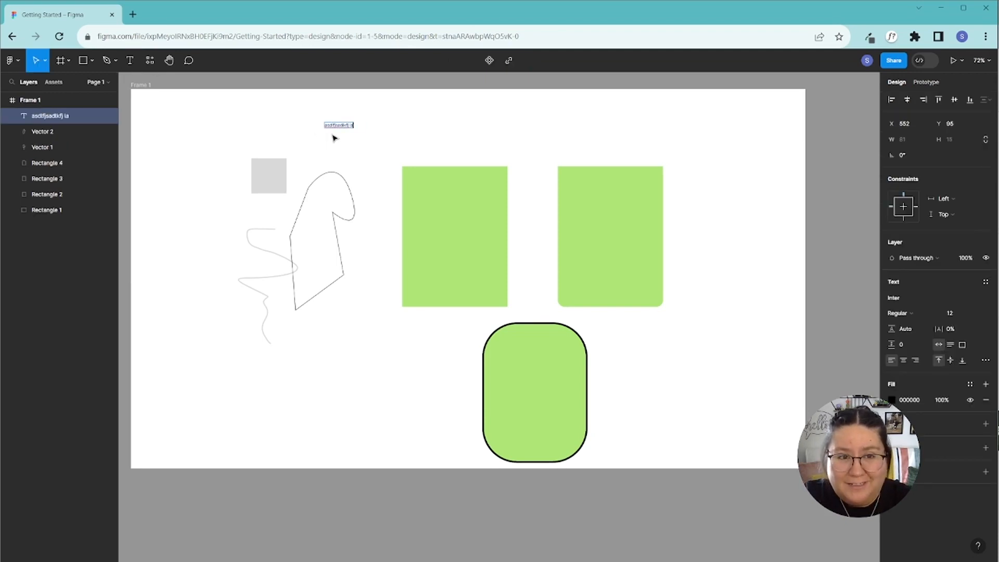
pyautogui.press('Escape')
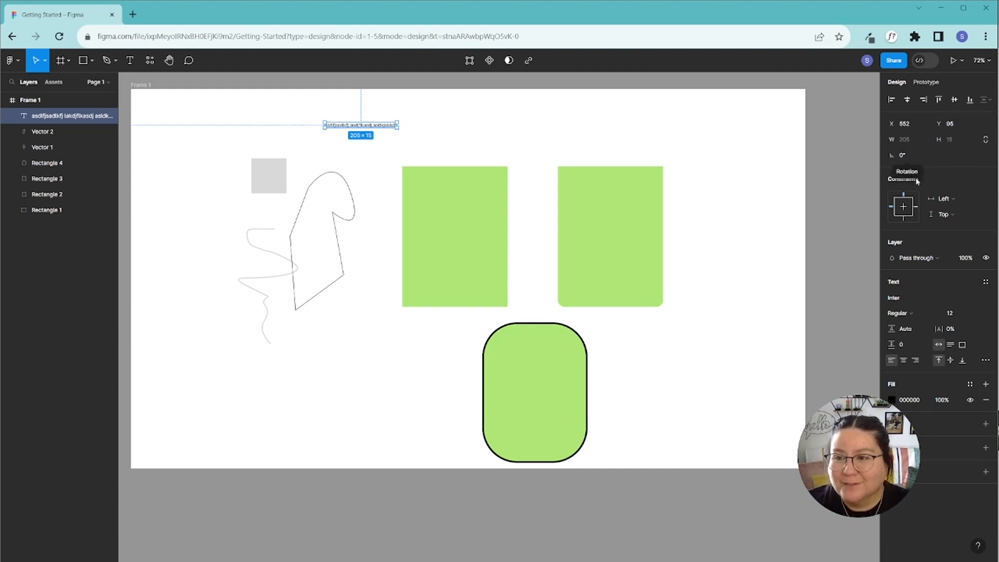
# Browse the available fonts for the text, and close the font list without choosing another one.
pyautogui.click(909, 299)
pyautogui.scroll(5, 804, 368)
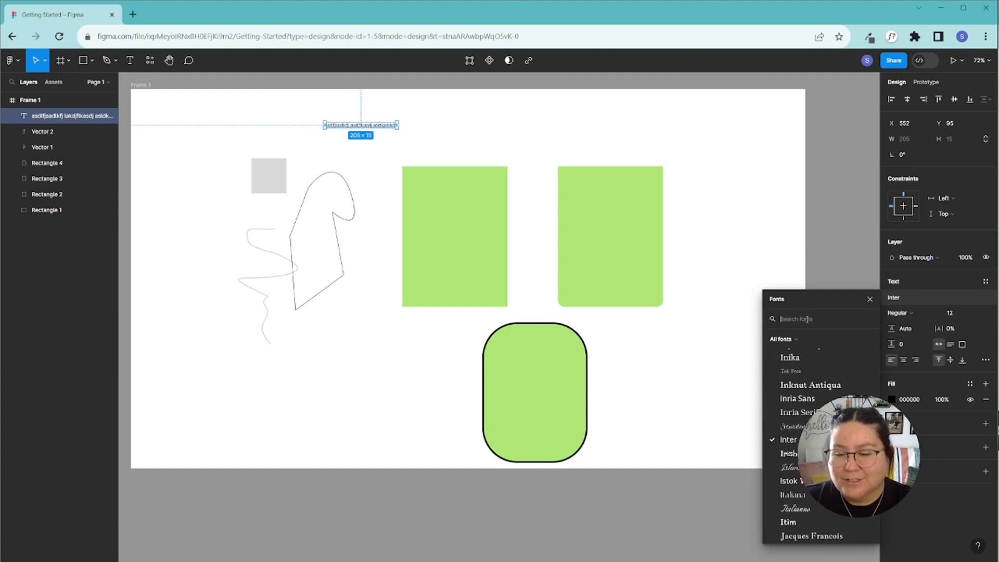
pyautogui.click(806, 288)
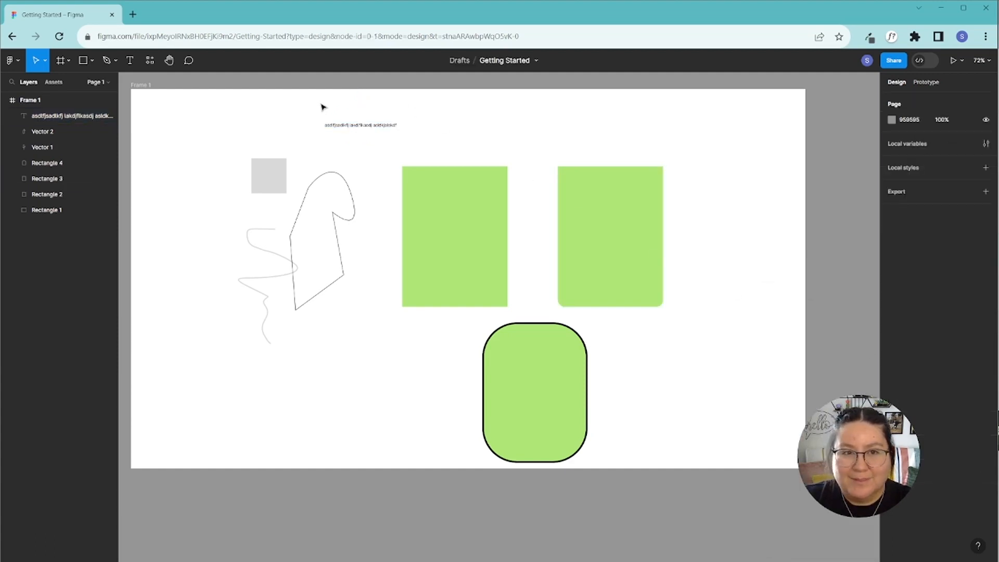
# Set the text's font weight to Semi Bold and deselect it.
pyautogui.click(352, 127)
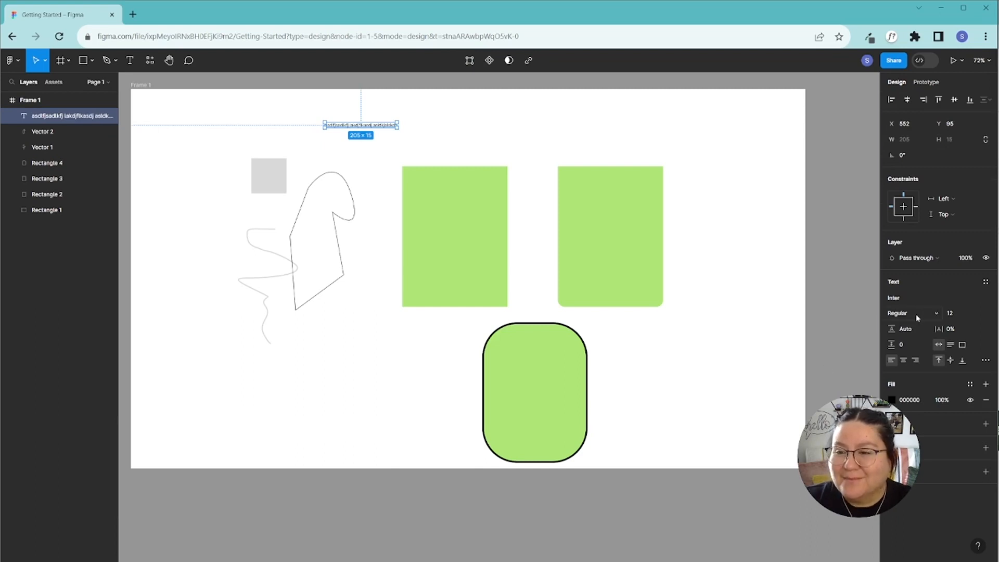
pyautogui.click(934, 316)
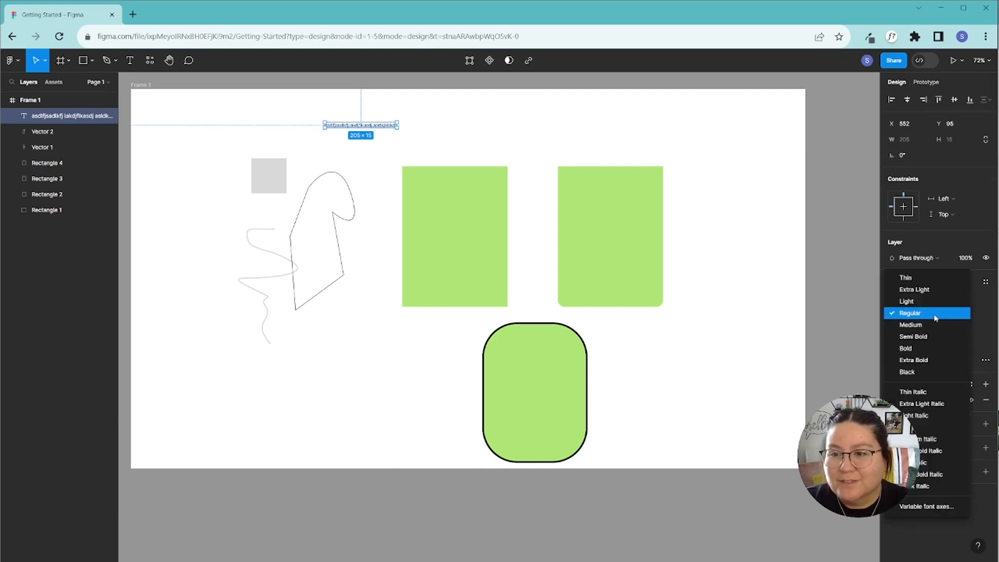
pyautogui.click(918, 337)
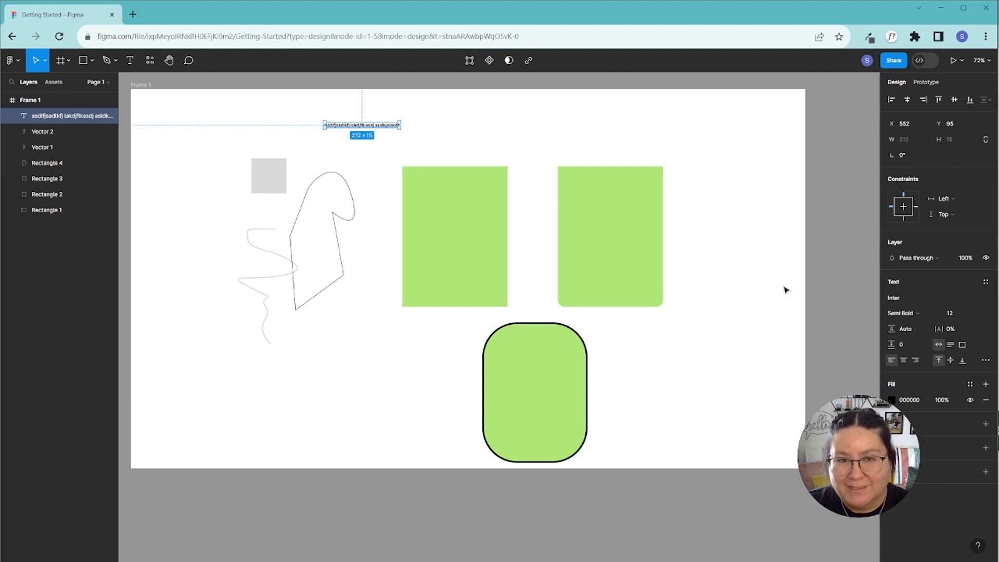
pyautogui.click(688, 265)
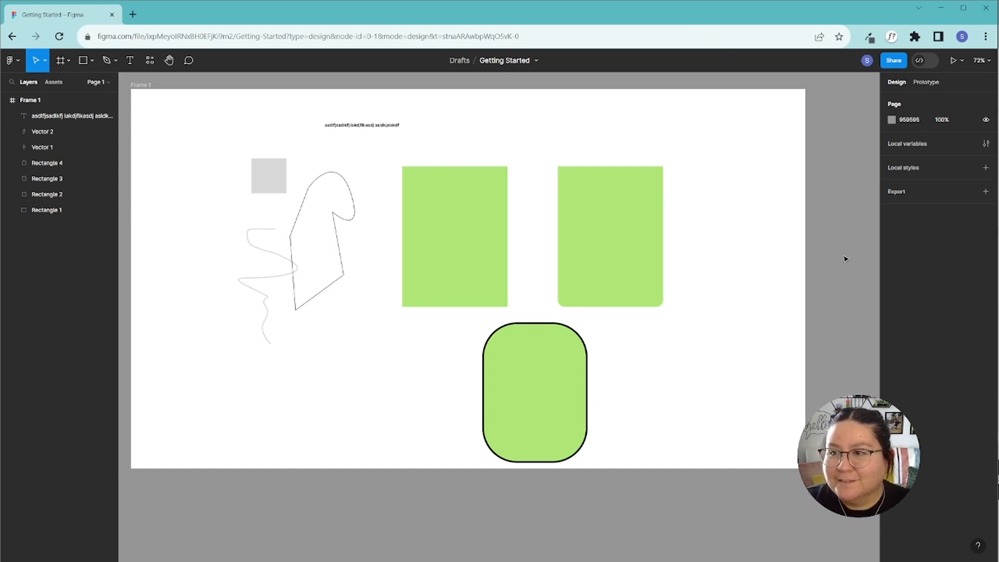
# Set the text's font size to 40.
pyautogui.click(353, 125)
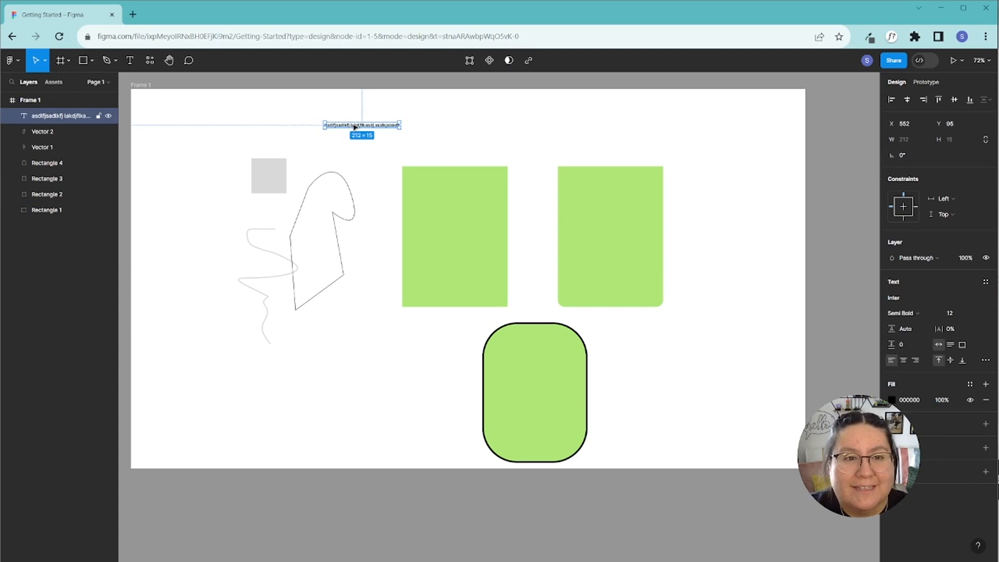
pyautogui.click(961, 318)
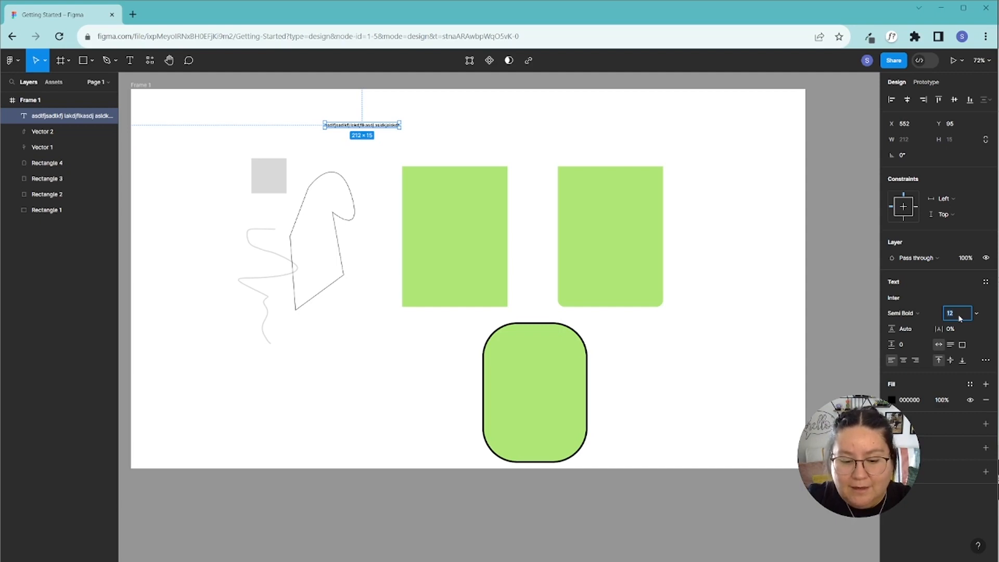
pyautogui.write('40')
pyautogui.press('Return')
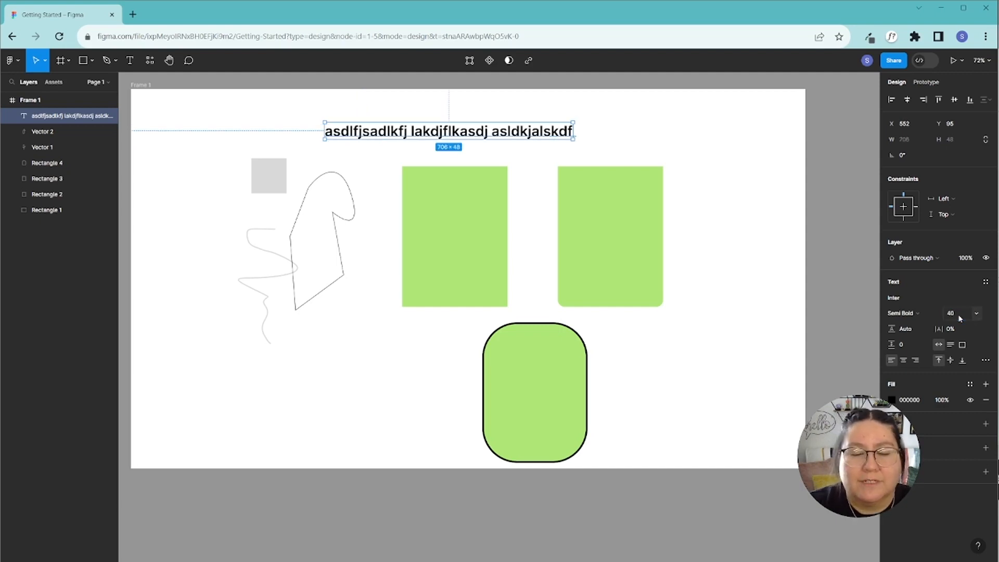
# Make only the middle word "lakdjflkasdj" of the text bold.
pyautogui.doubleClick(488, 134)
pyautogui.click(489, 131)
pyautogui.doubleClick(432, 130)
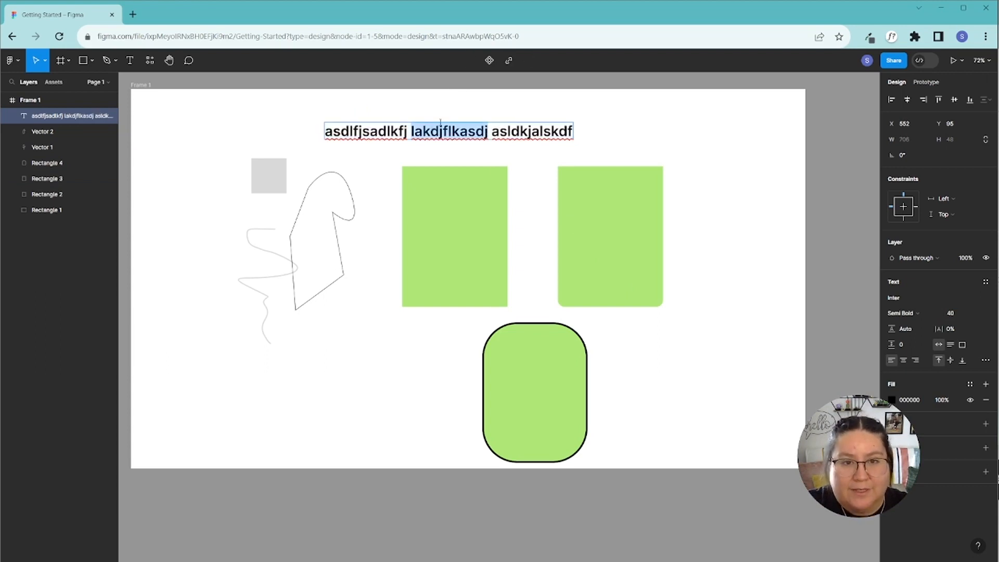
pyautogui.hotkey('ctrl', 'b')
pyautogui.hotkey('ctrl', 'b')
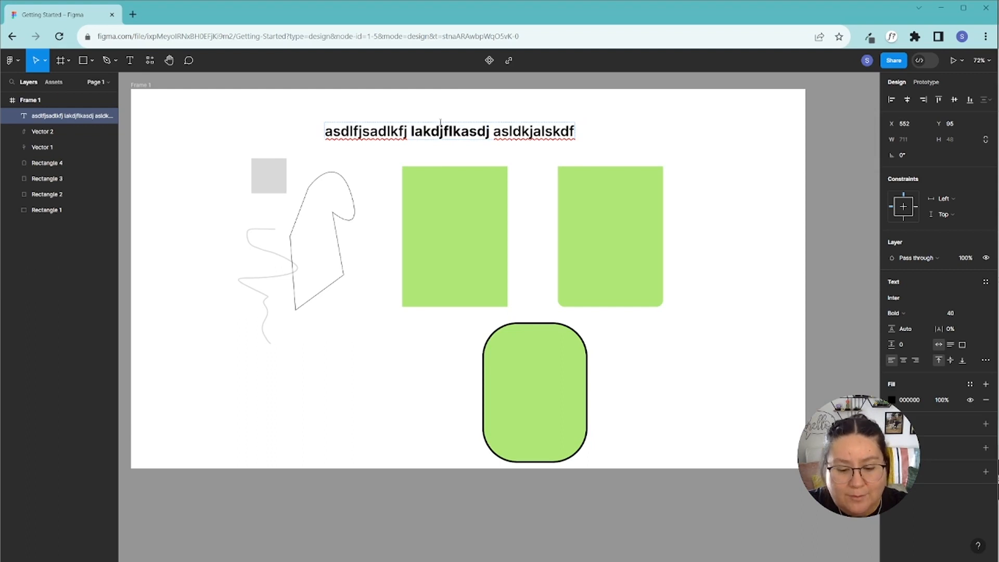
# Toggle italic on and off for the middle word, finish editing, and deselect the text.
pyautogui.hotkey('ctrl', 'i')
pyautogui.hotkey('ctrl', 'i')
pyautogui.hotkey('ctrl', 'i')
pyautogui.hotkey('ctrl', 'i')
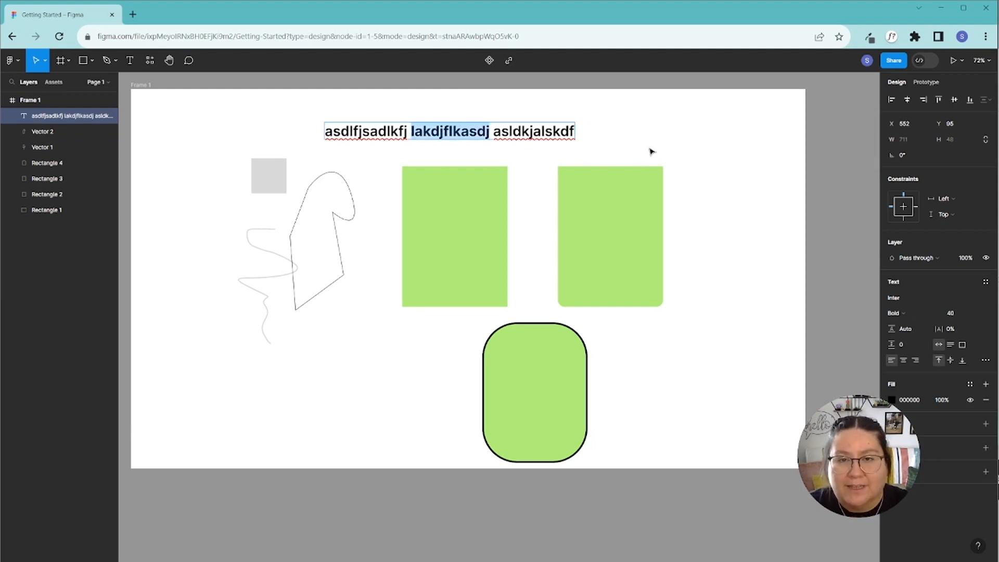
pyautogui.click(650, 151)
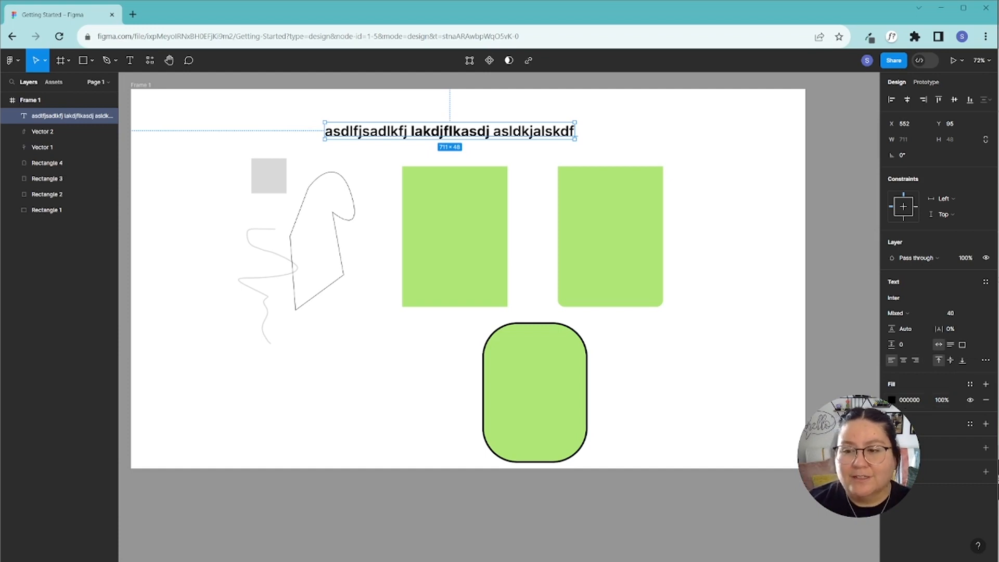
pyautogui.click(755, 401)
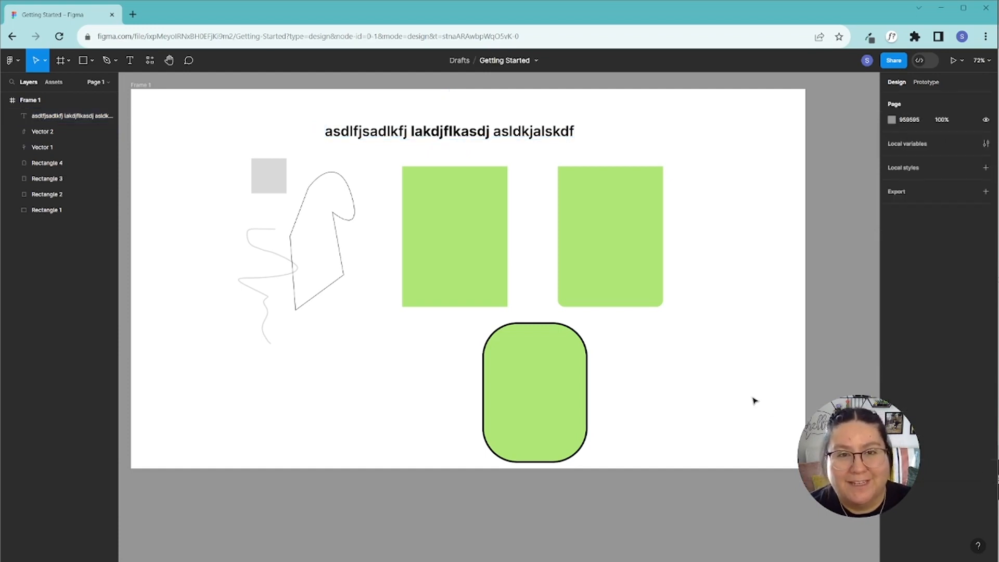
# View the Resources tool with its components, plugins and widgets, and close it again.
pyautogui.click(151, 62)
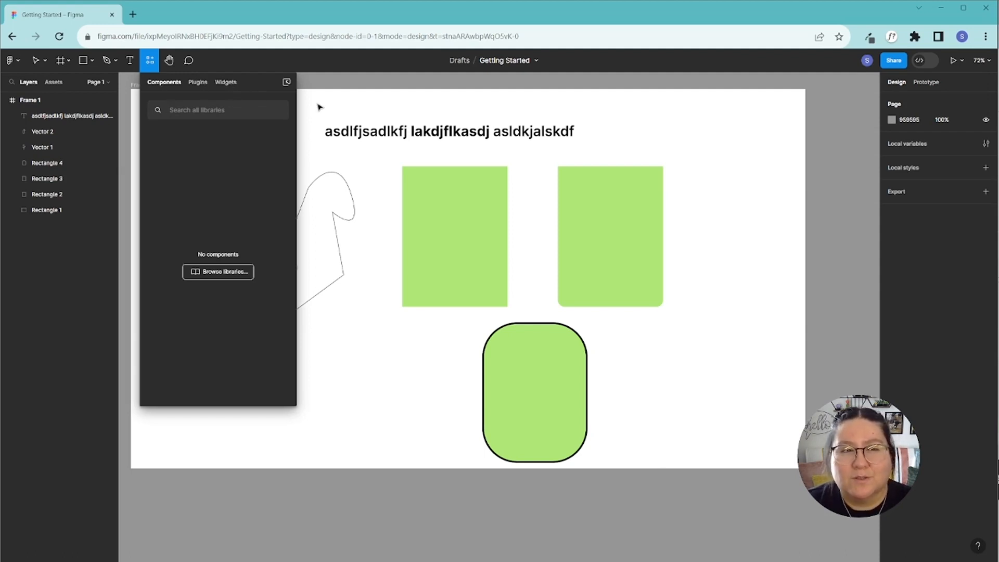
pyautogui.press('Escape')
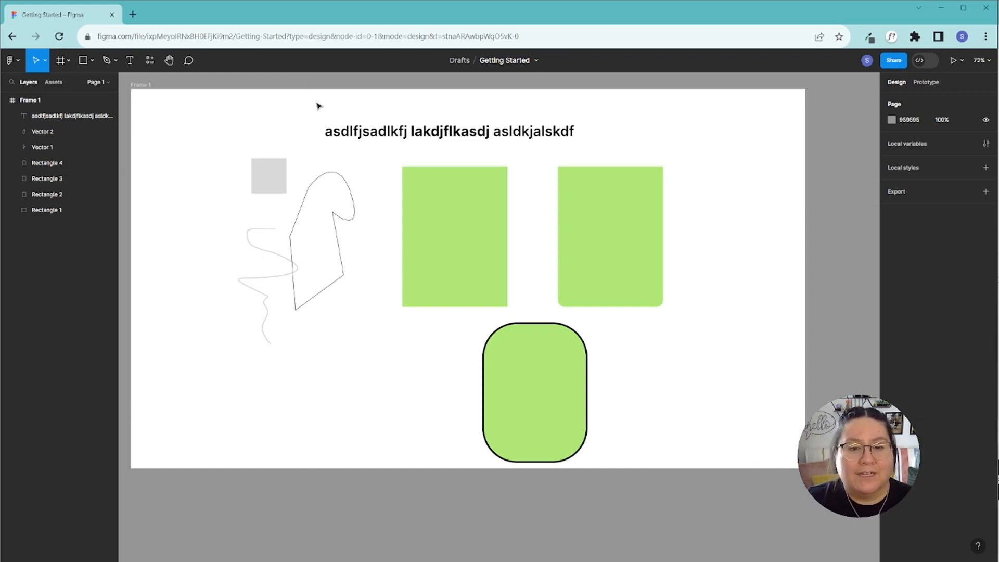
pyautogui.click(150, 60)
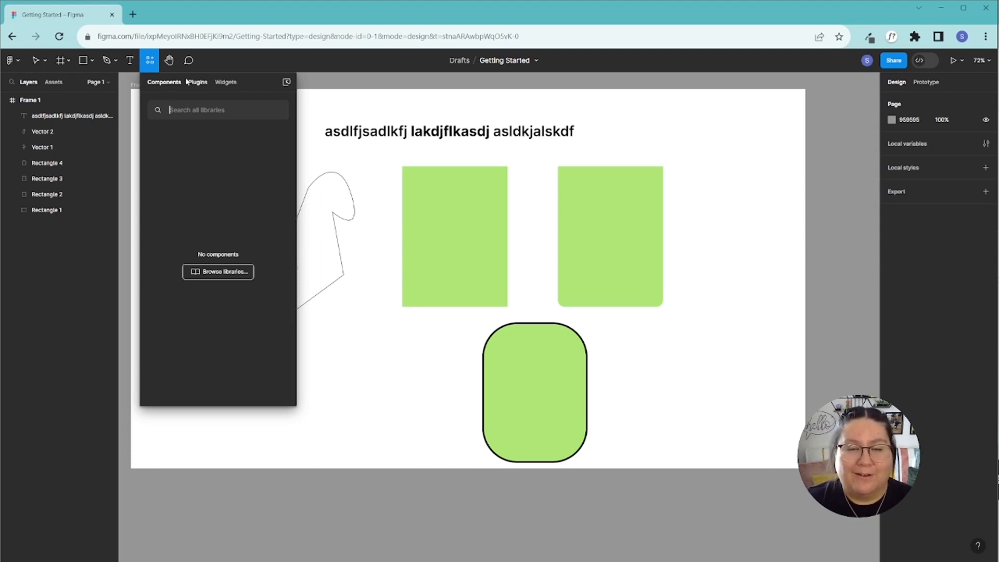
pyautogui.click(402, 73)
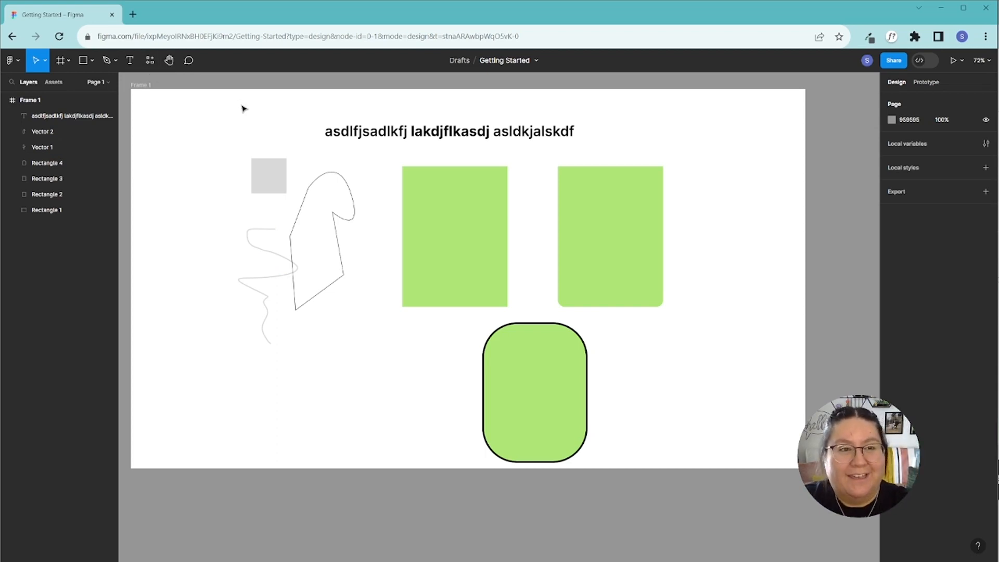
# Pan the canvas to the empty area below the frame and back with the Hand tool.
pyautogui.click(169, 60)
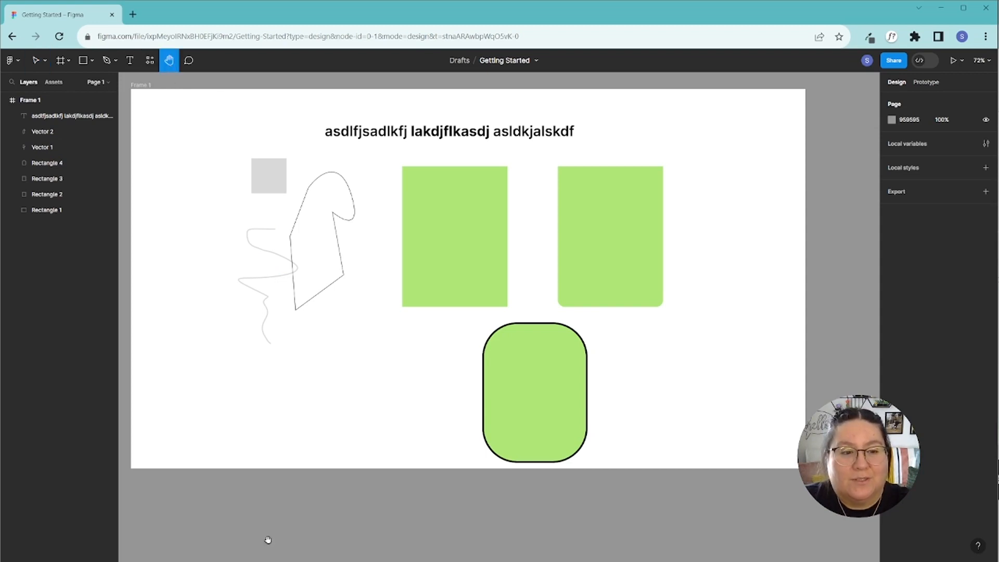
pyautogui.moveTo(397, 460); pyautogui.dragTo(382, 380)
pyautogui.scroll(-10, 441, 481)
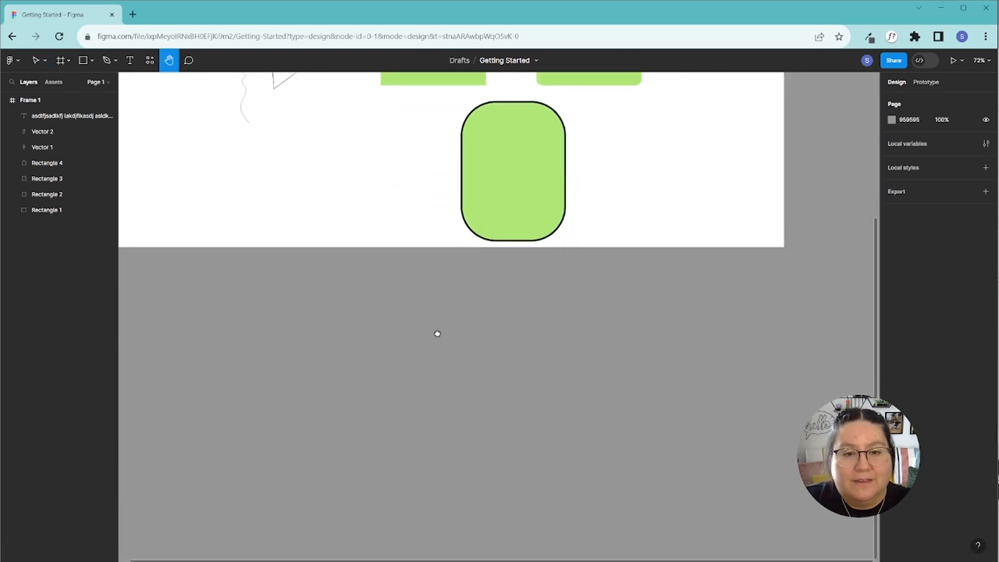
pyautogui.scroll(10, 478, 267)
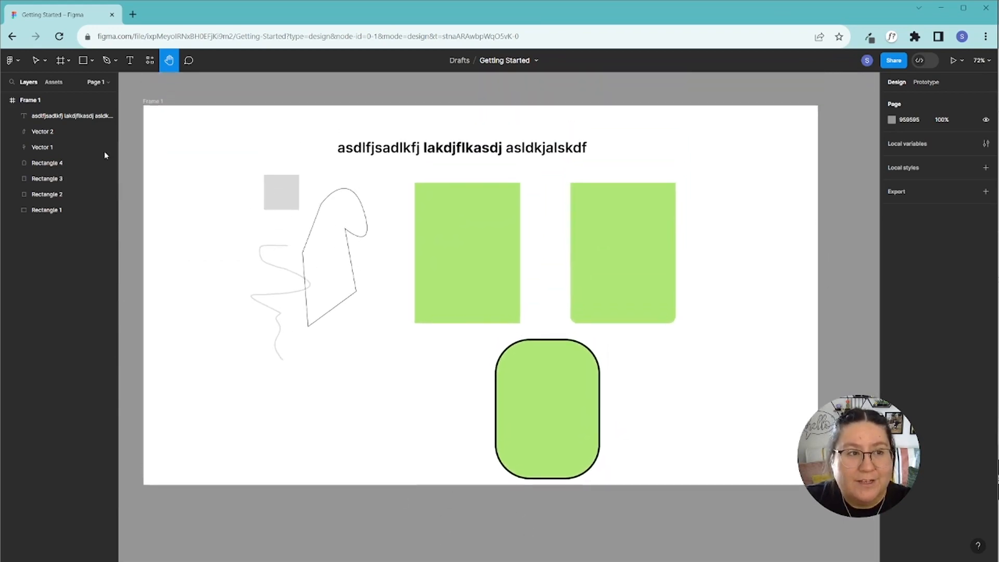
# Return to the Move tool, try marquee selections over empty areas, and select the whole frame.
pyautogui.click(37, 60)
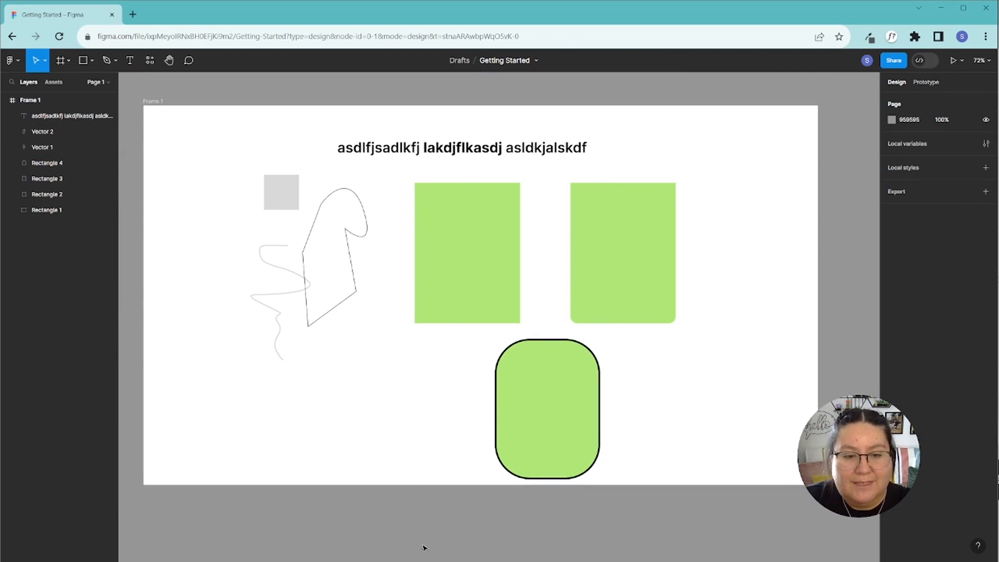
pyautogui.moveTo(462, 532); pyautogui.dragTo(501, 534)
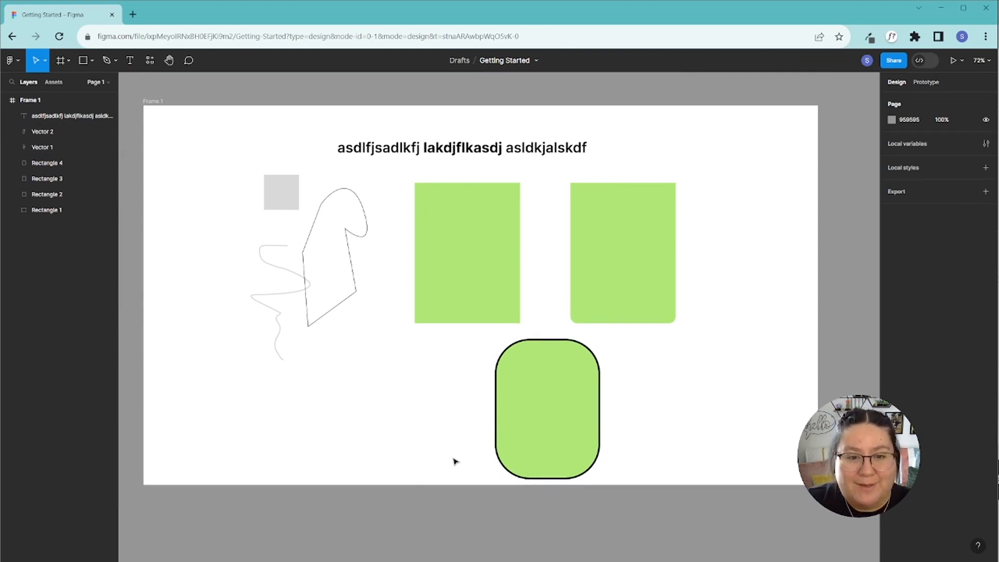
pyautogui.moveTo(446, 444); pyautogui.dragTo(405, 390)
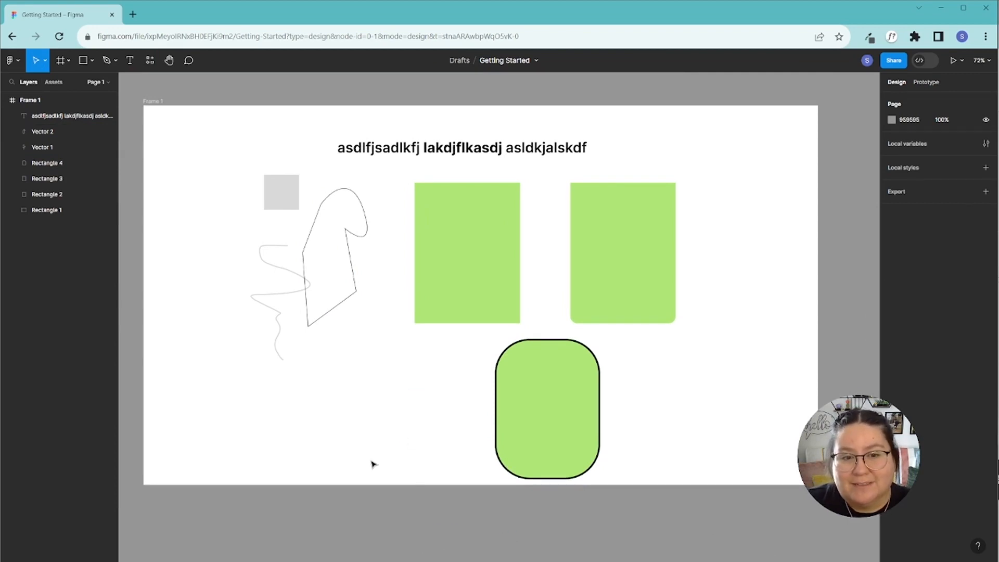
pyautogui.click(152, 104)
pyautogui.scroll(1, 214, 160)
pyautogui.scroll(-1, 419, 236)
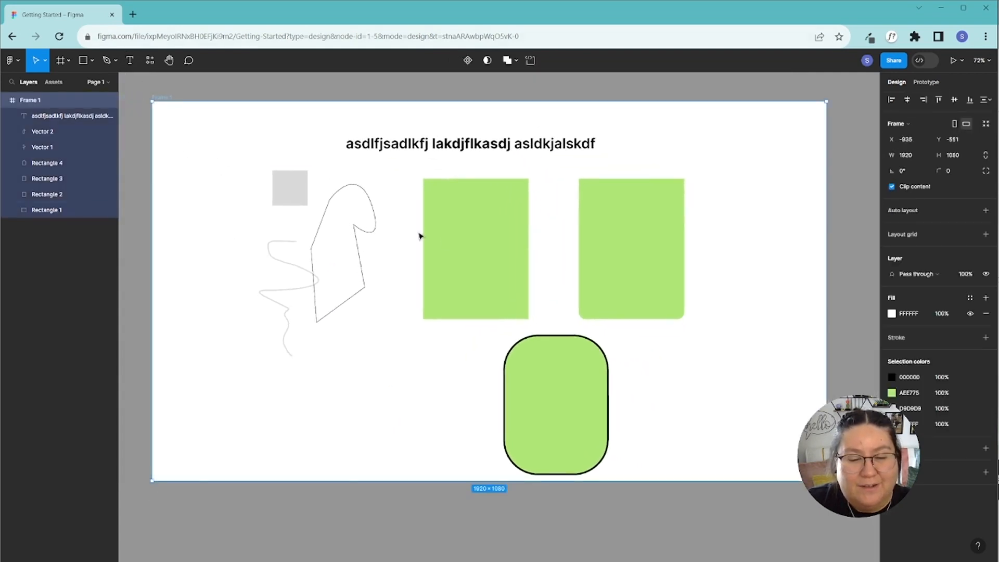
# Shift the left-hand green rectangle horizontally to about X 695, Y 220, and finish its vector editing.
pyautogui.doubleClick(517, 251)
pyautogui.moveTo(518, 251)
pyautogui.mouseDown()
pyautogui.moveTo(482, 246)
pyautogui.moveTo(482, 256)
pyautogui.mouseUp()
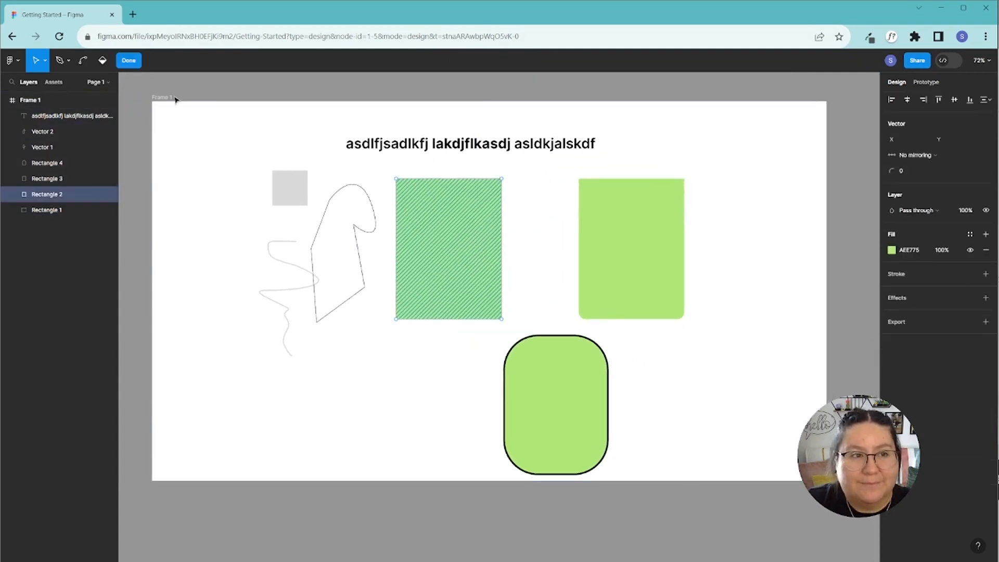
pyautogui.click(130, 59)
# Pan around the frame with the Hand tool, switch to the Move tool, and pan the canvas again.
pyautogui.click(169, 61)
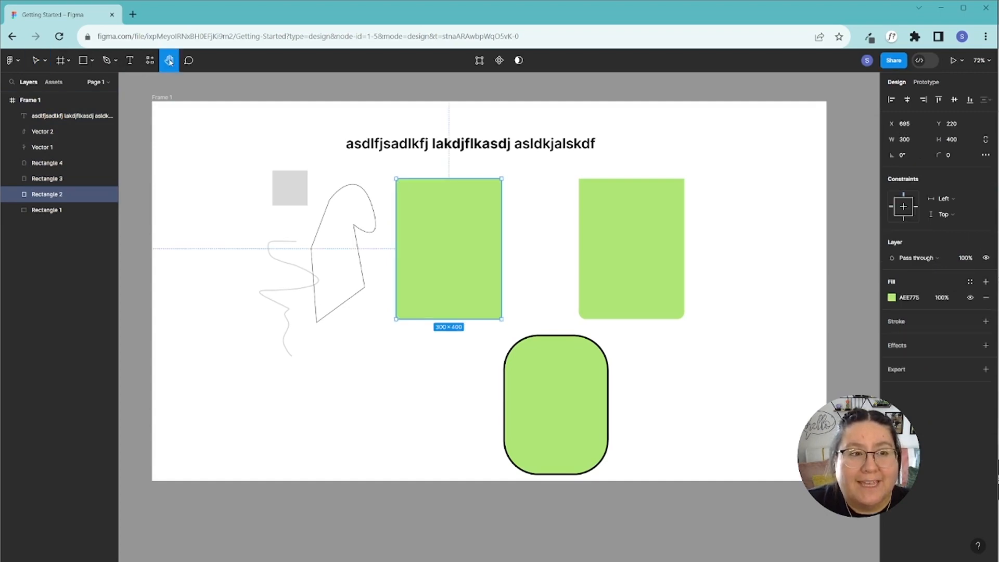
pyautogui.moveTo(229, 344); pyautogui.dragTo(110, 258)
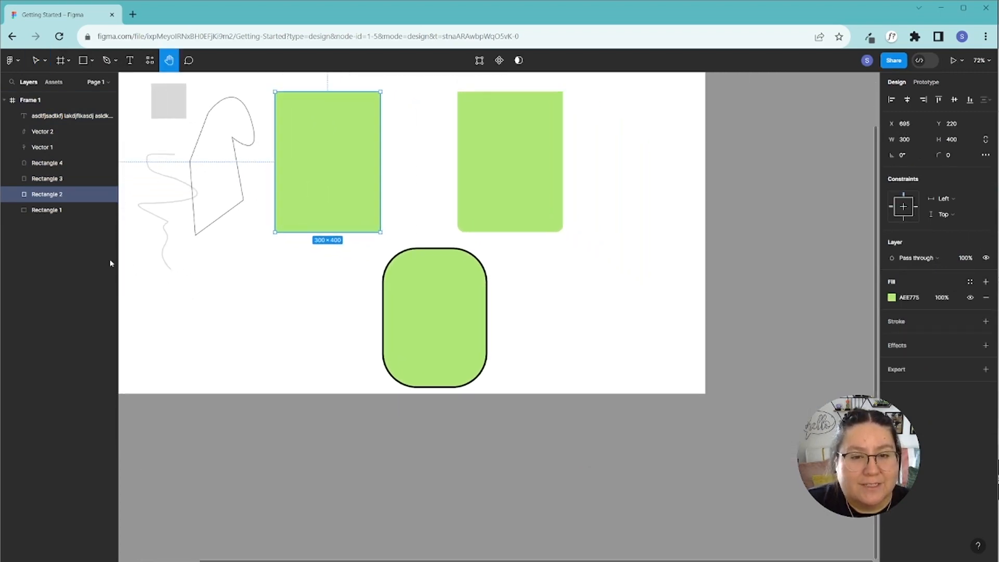
pyautogui.moveTo(678, 373); pyautogui.dragTo(814, 454)
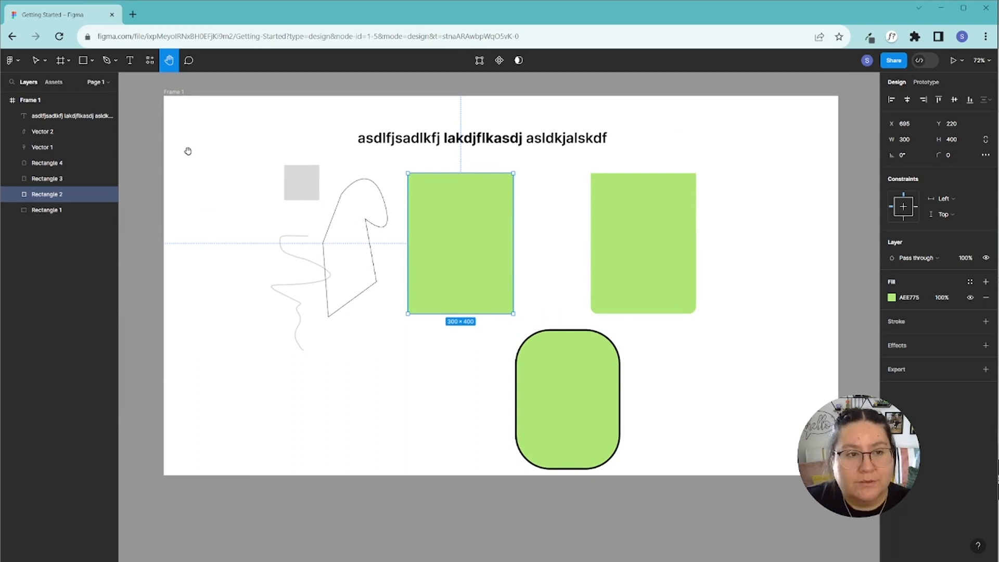
pyautogui.click(39, 60)
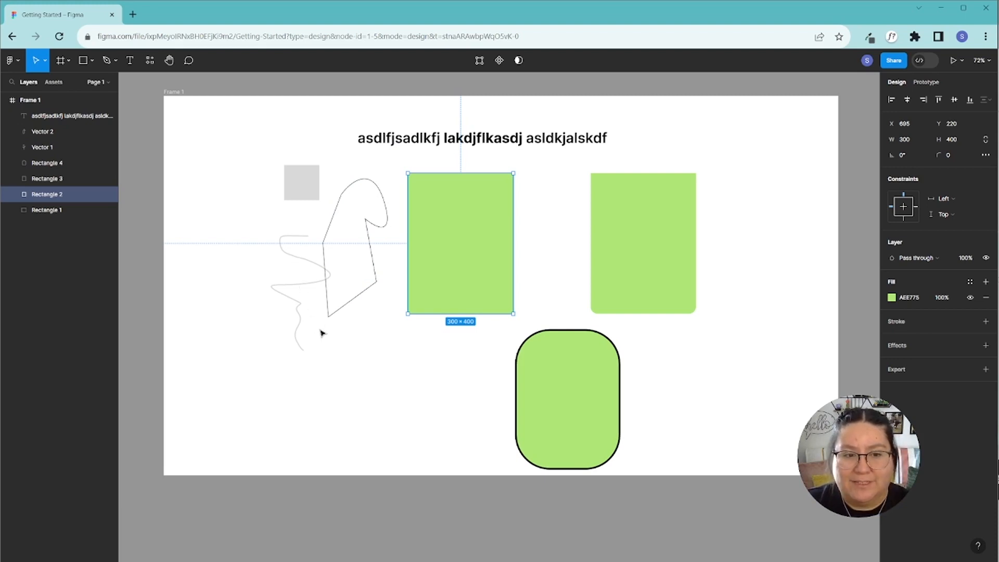
pyautogui.moveTo(357, 352); pyautogui.dragTo(474, 193)
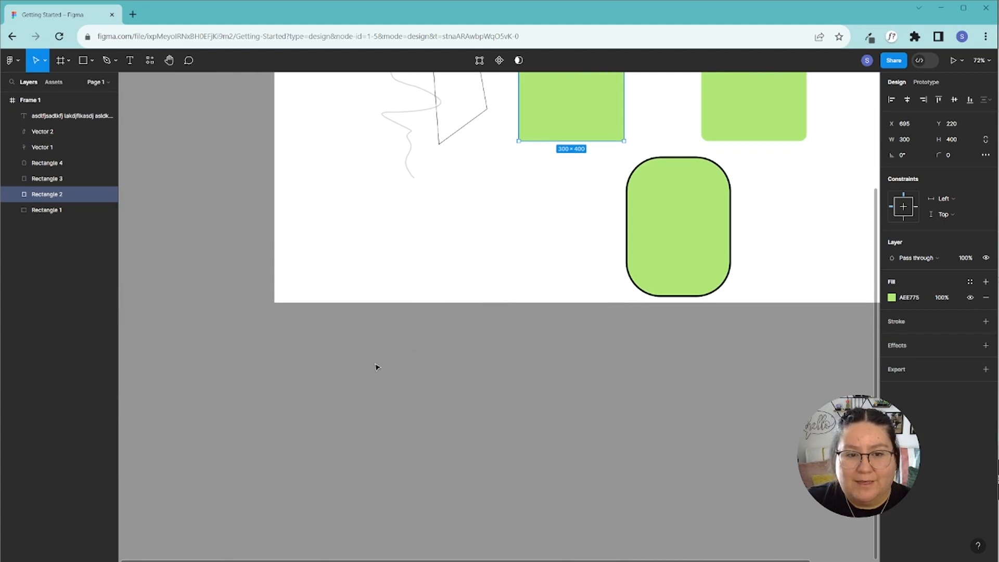
# Add the comment "Too round" at the upper-right corner of the black-outlined rounded rectangle, and leave commenting.
pyautogui.scroll(-4, 377, 366)
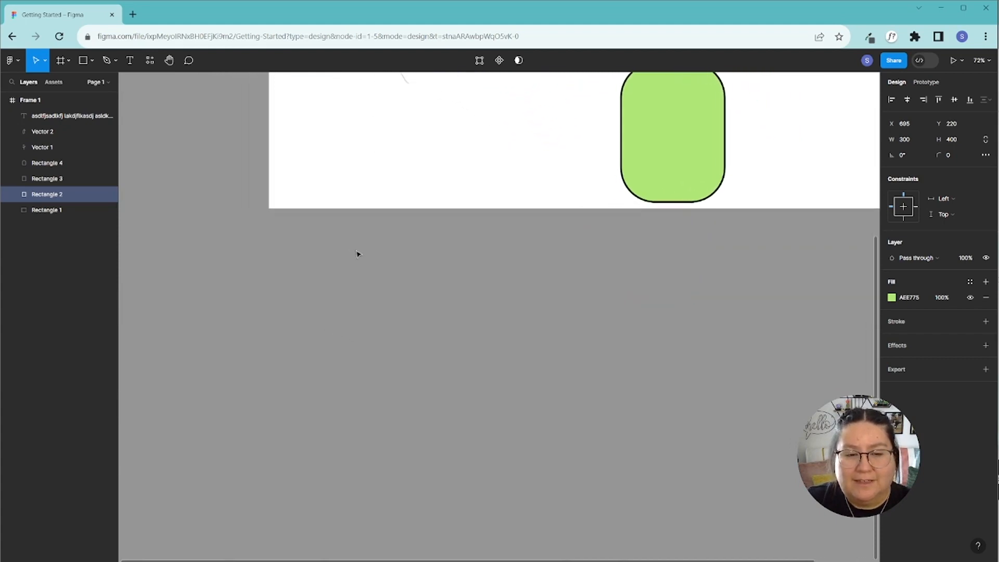
pyautogui.scroll(8, 386, 296)
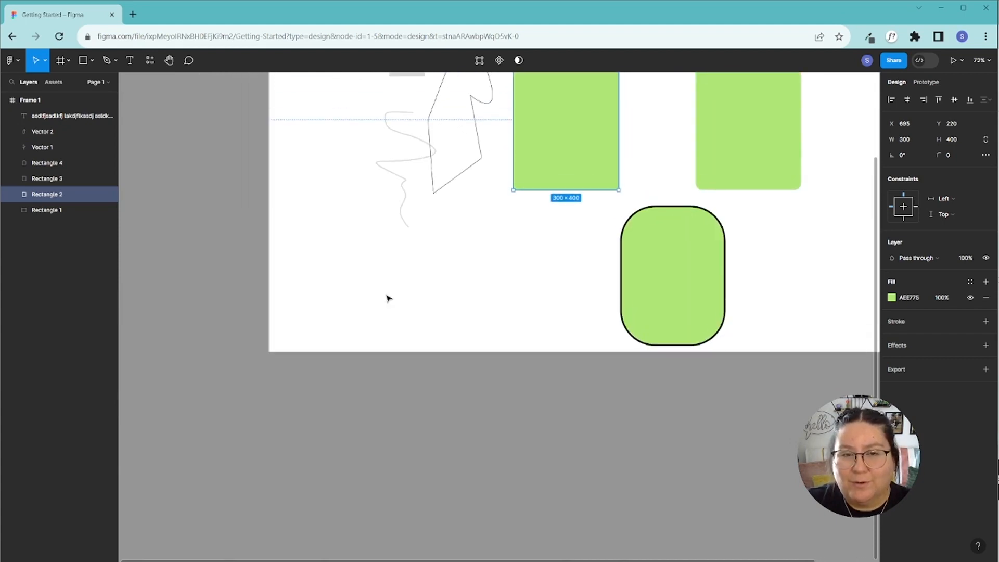
pyautogui.moveTo(497, 341); pyautogui.dragTo(395, 404)
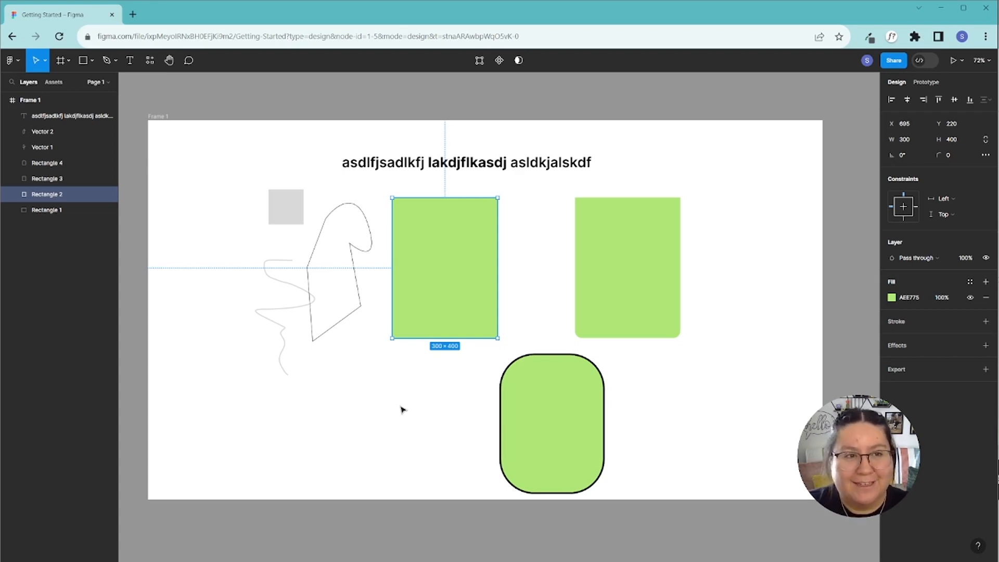
pyautogui.click(189, 61)
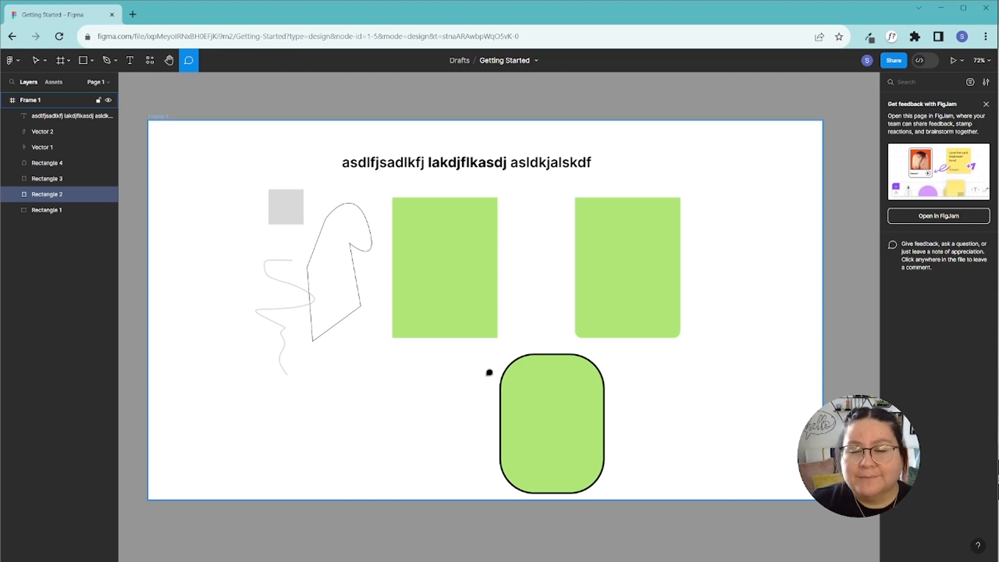
pyautogui.click(599, 359)
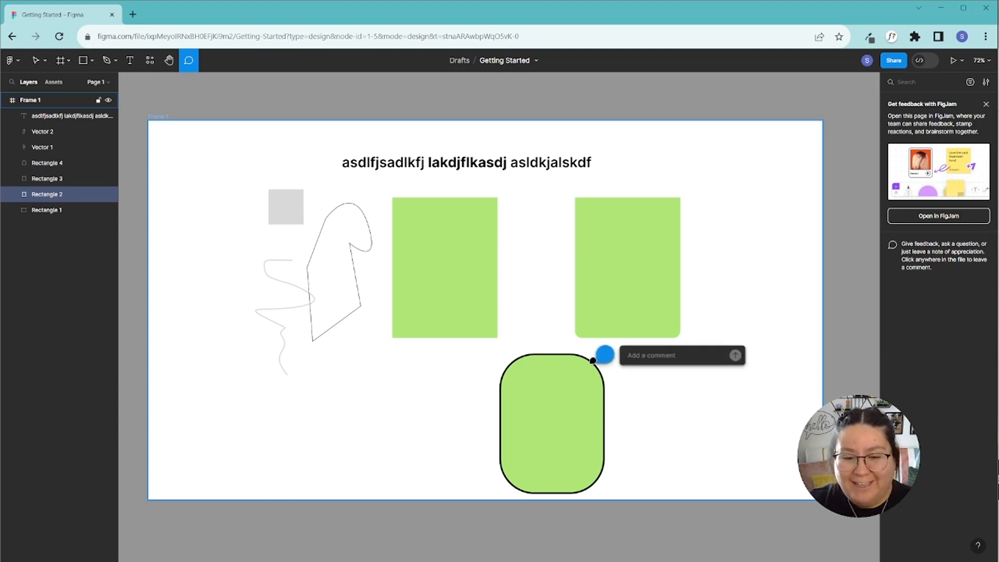
pyautogui.write('Too round')
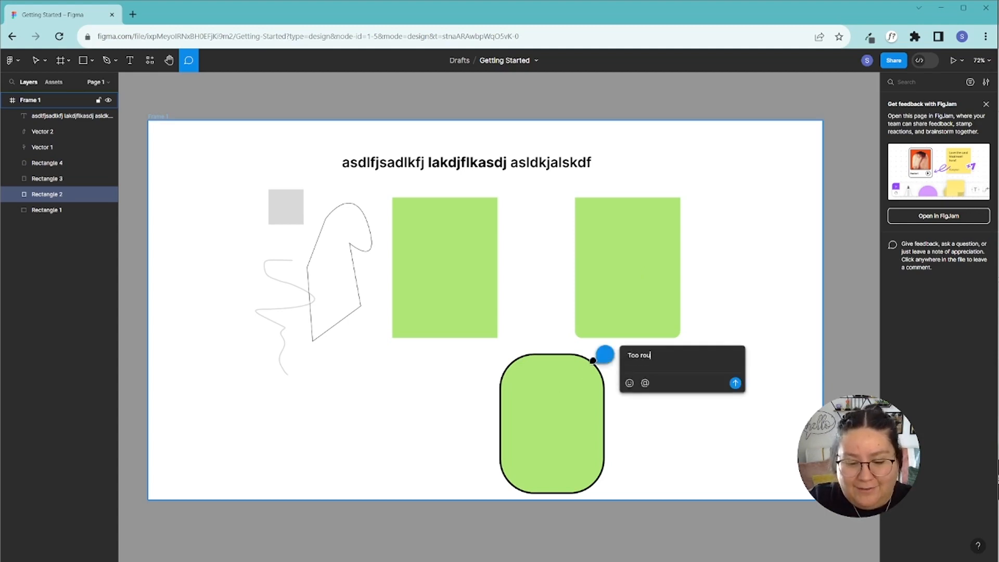
pyautogui.click(735, 383)
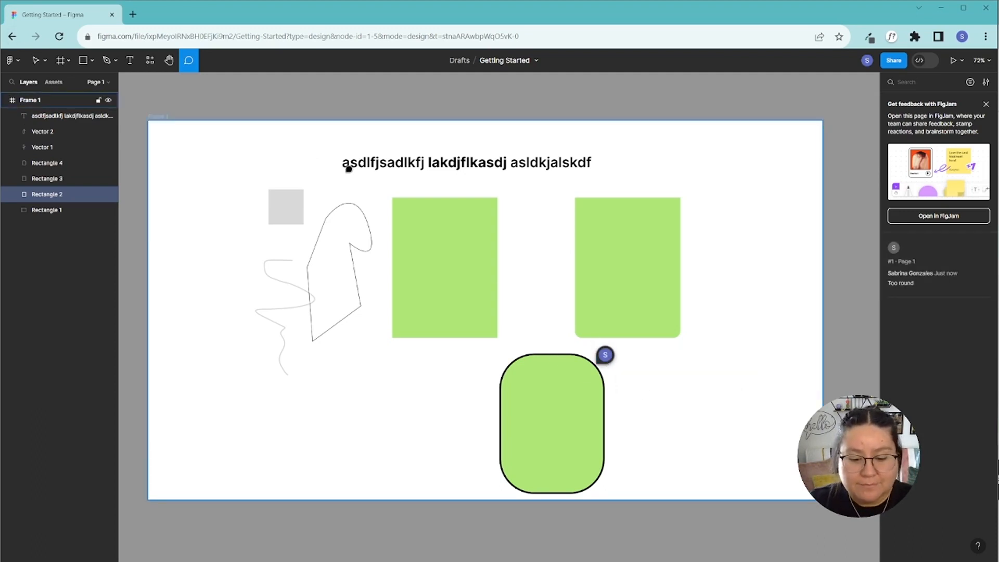
pyautogui.press('Escape')
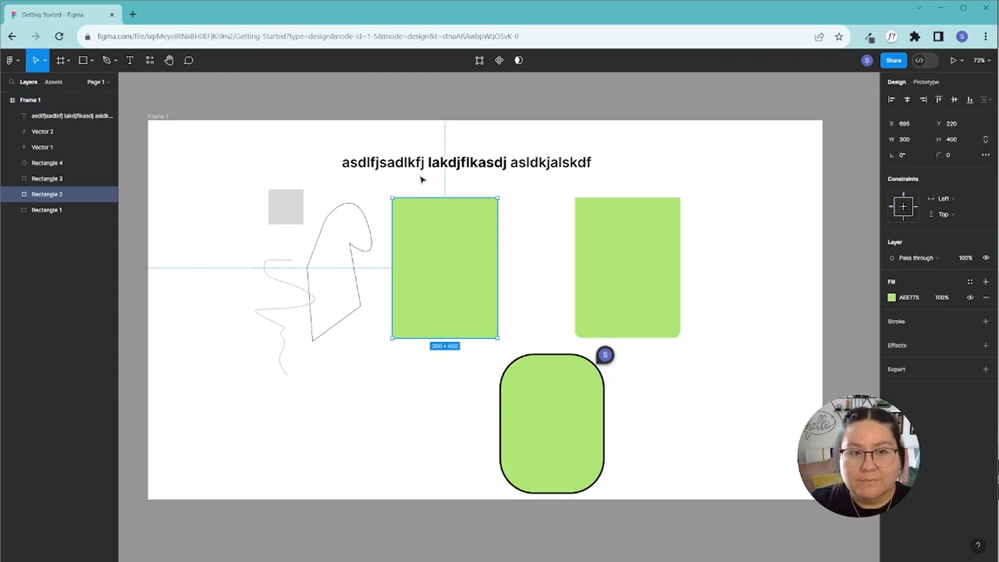
# Review the "Too round" comment thread on the canvas and in the comments list, close it, and clear the selection.
pyautogui.click(607, 356)
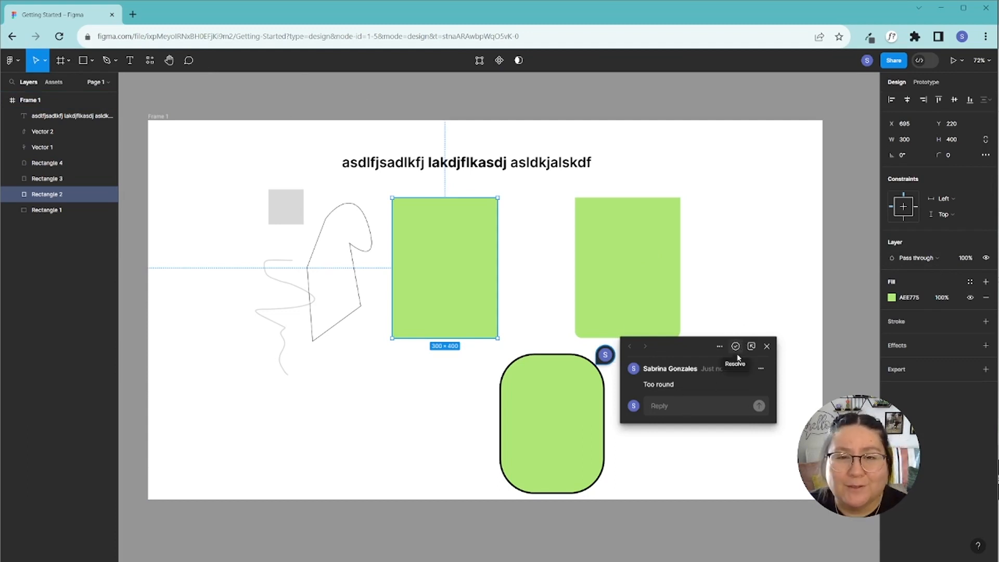
pyautogui.click(188, 61)
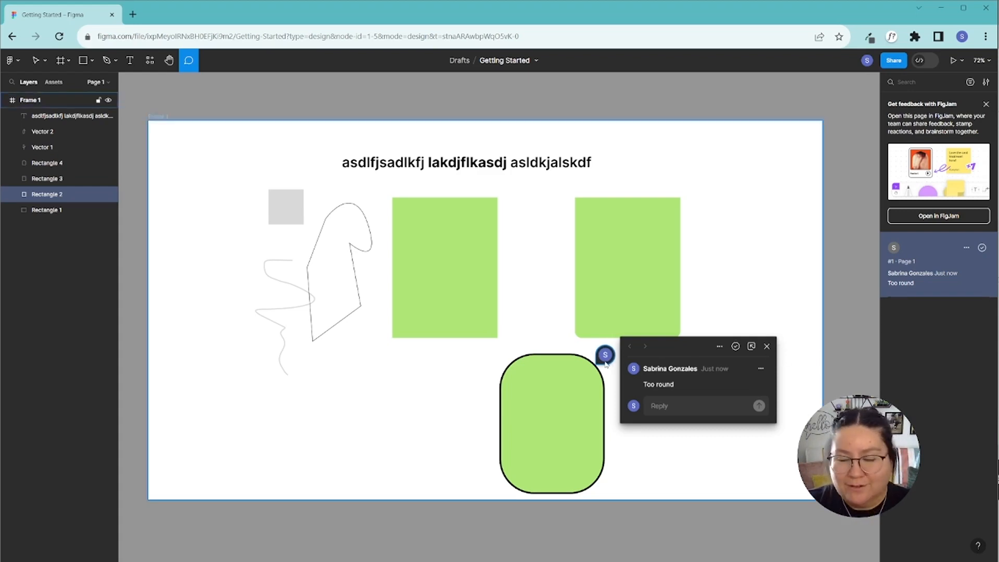
pyautogui.click(766, 346)
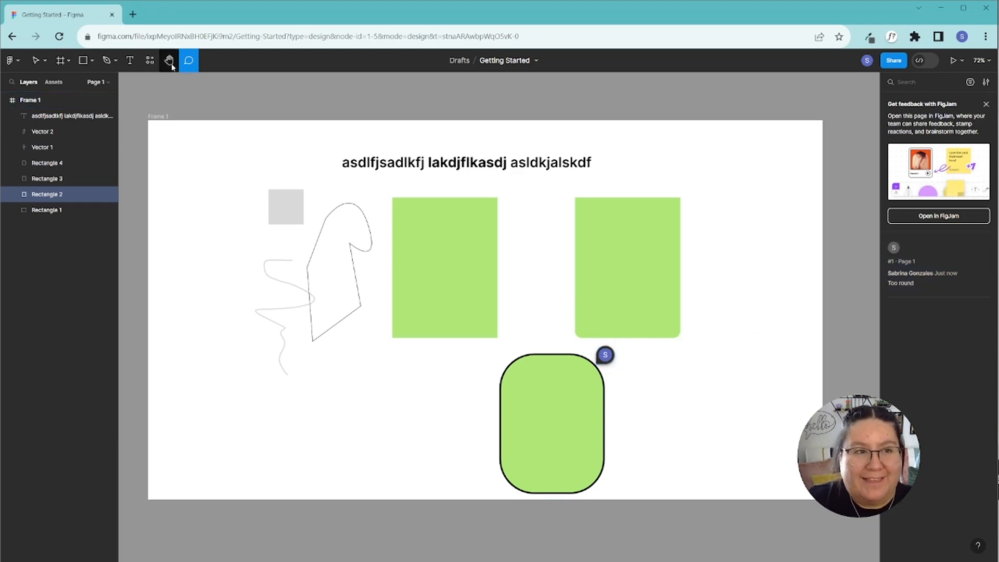
pyautogui.press('v')
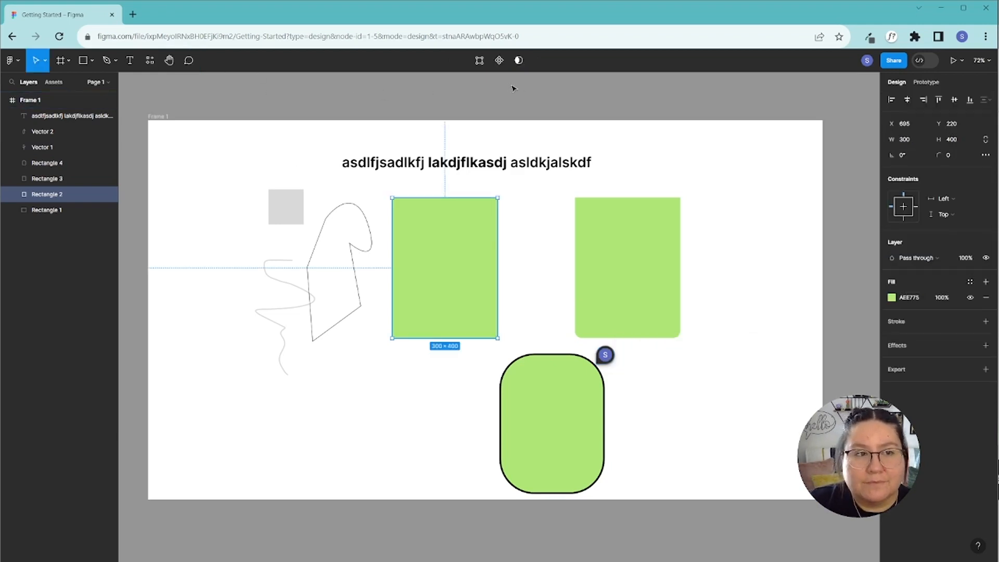
pyautogui.click(494, 84)
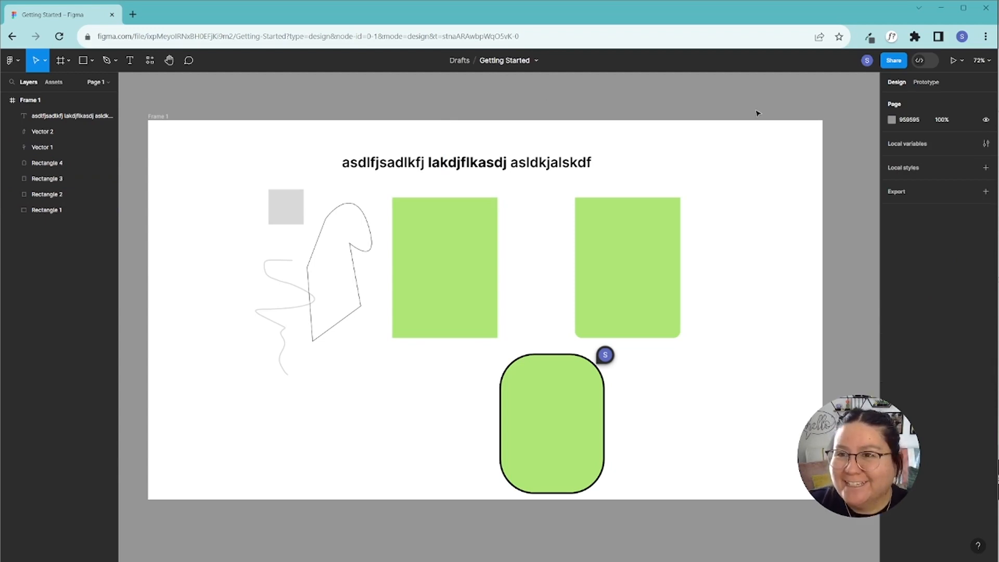
# Inspect the file's sharing settings and the invite permission choices, keep "can view", and close them.
pyautogui.click(865, 61)
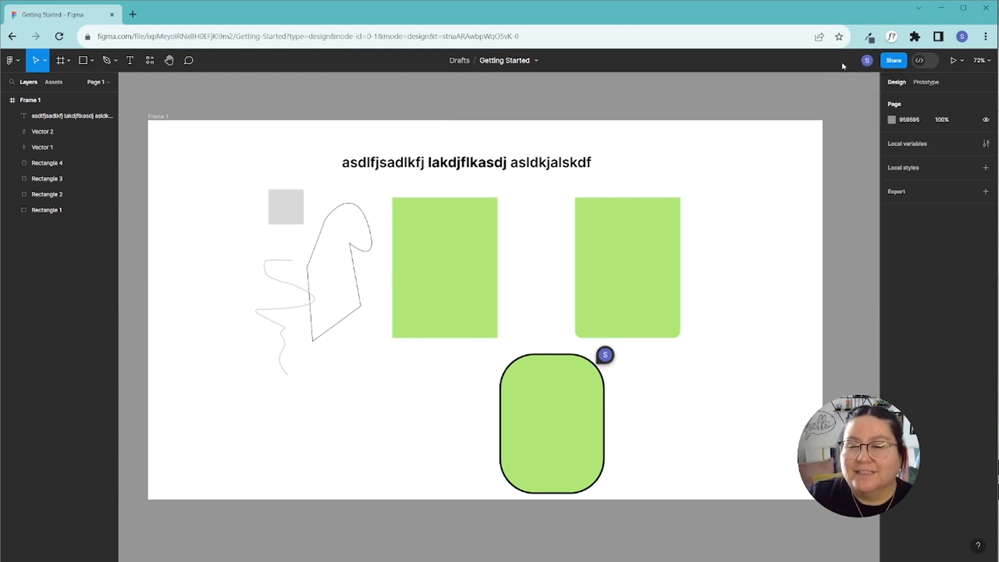
pyautogui.click(894, 60)
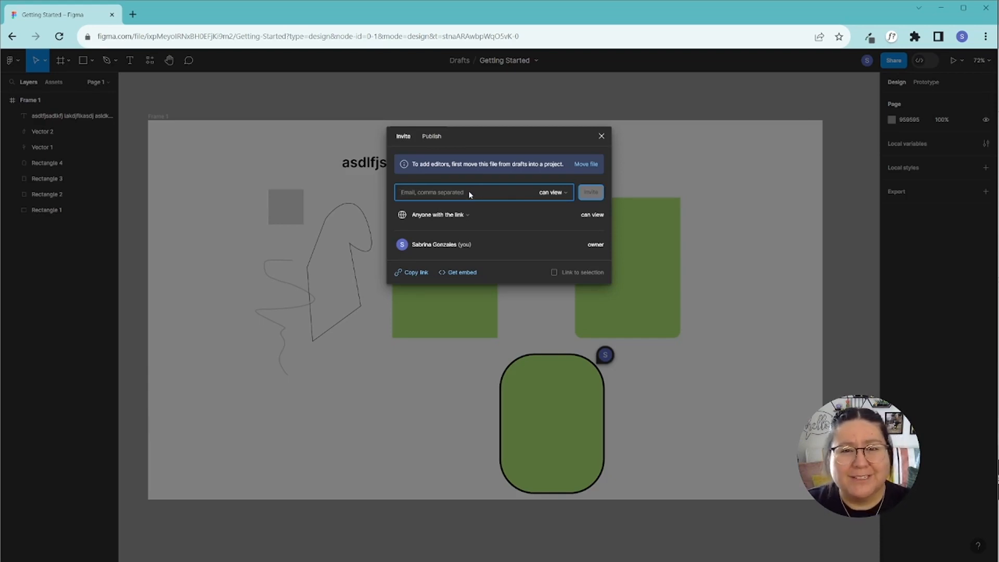
pyautogui.click(553, 196)
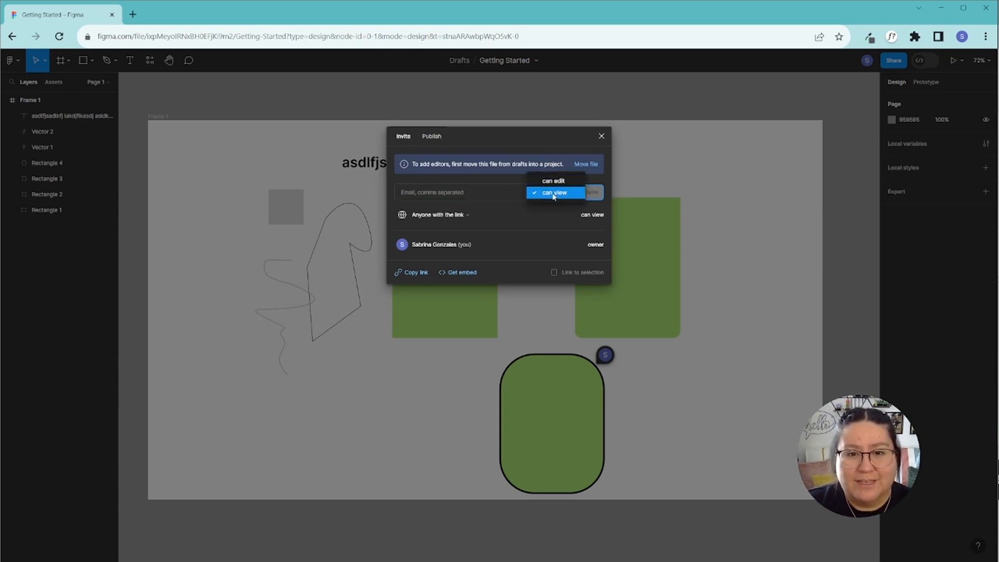
pyautogui.click(555, 194)
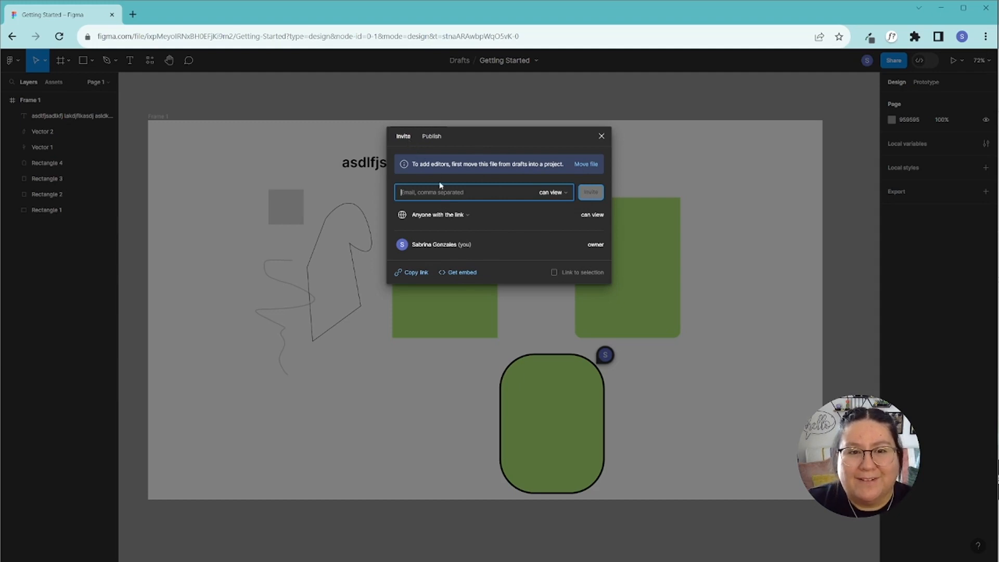
pyautogui.click(602, 136)
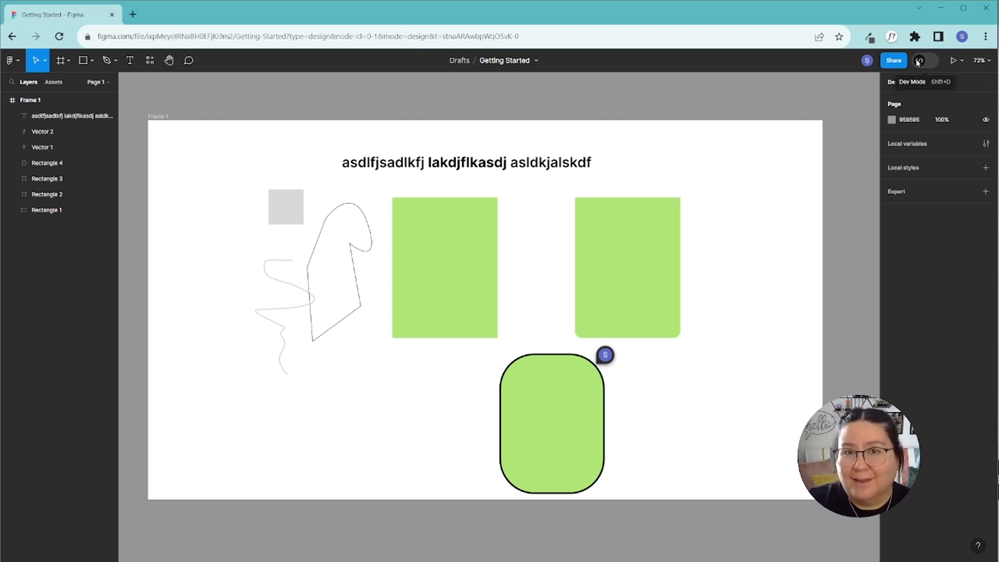
# Preview the frame in presentation view and close the preview.
pyautogui.click(954, 61)
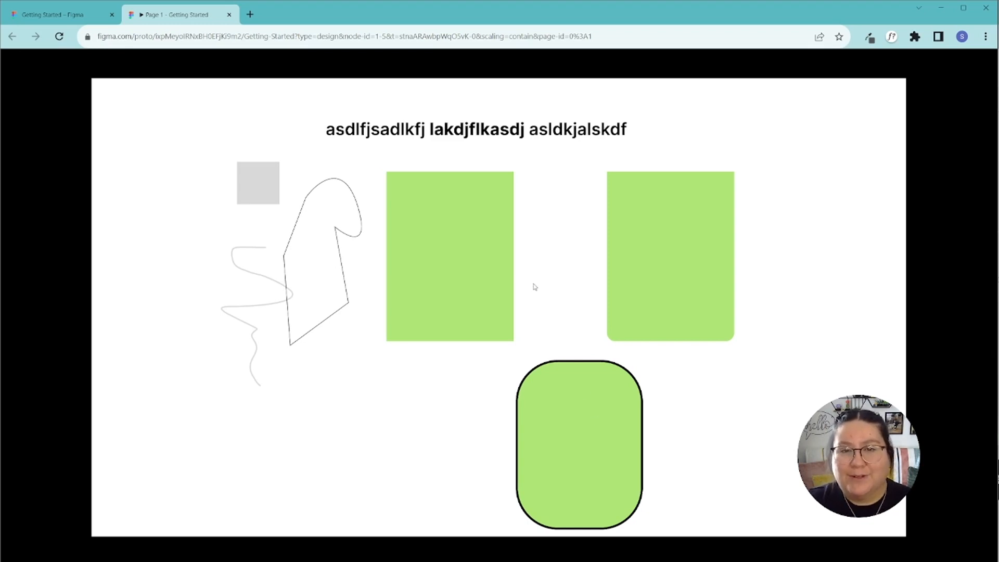
pyautogui.click(229, 15)
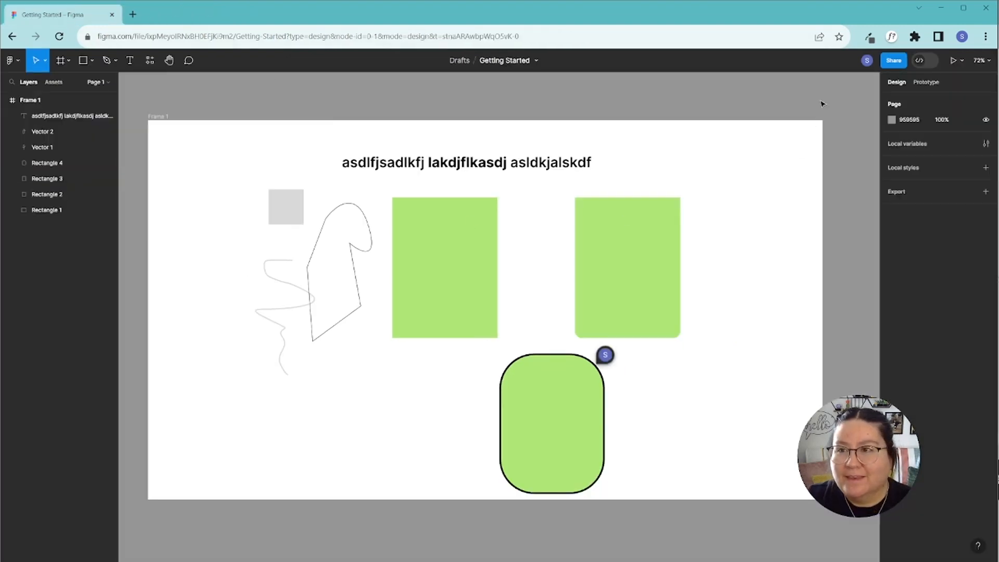
# Look over the zoom and view options, and zoom the canvas out and in around the frame.
pyautogui.click(979, 61)
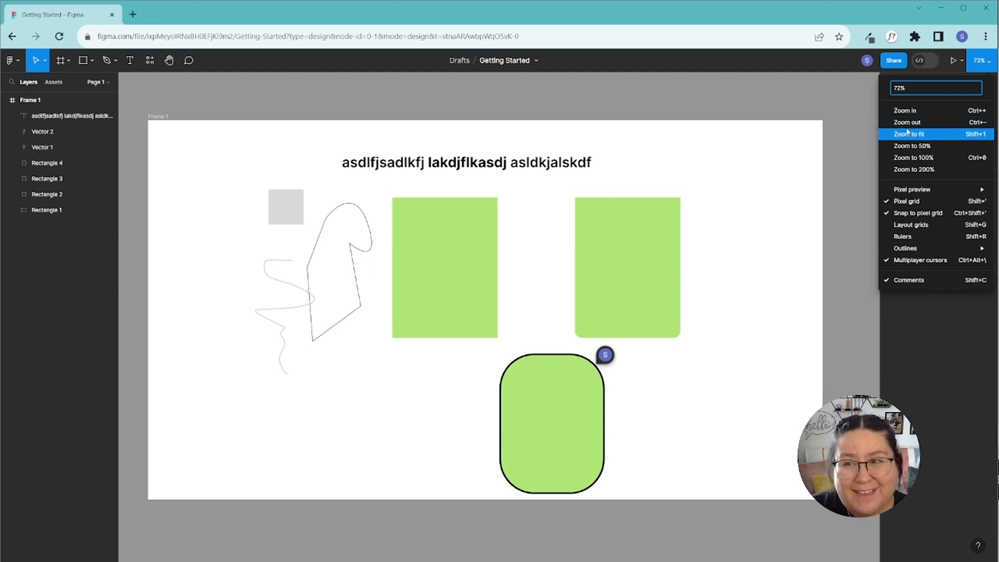
pyautogui.click(842, 186)
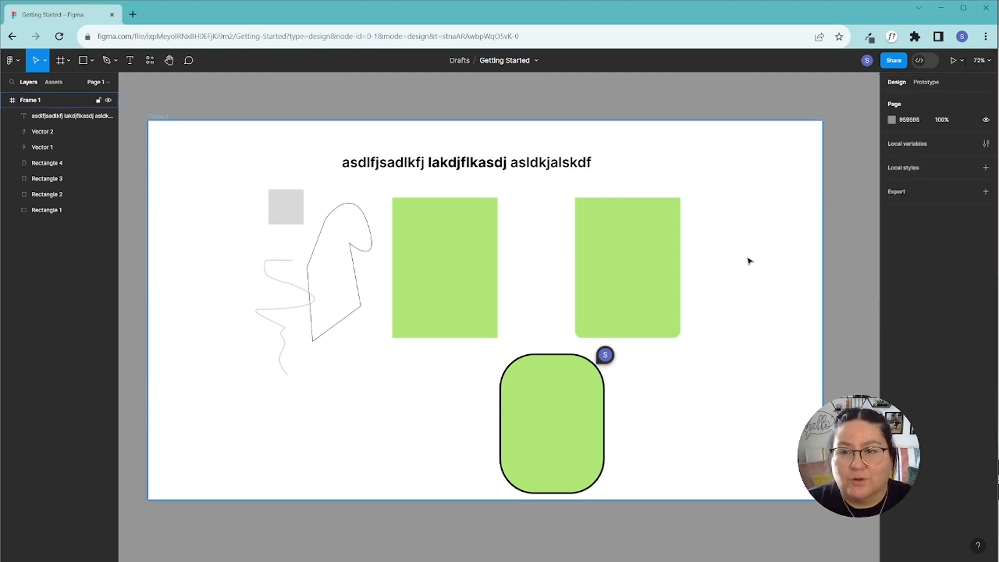
pyautogui.scroll(-5, 750, 260)
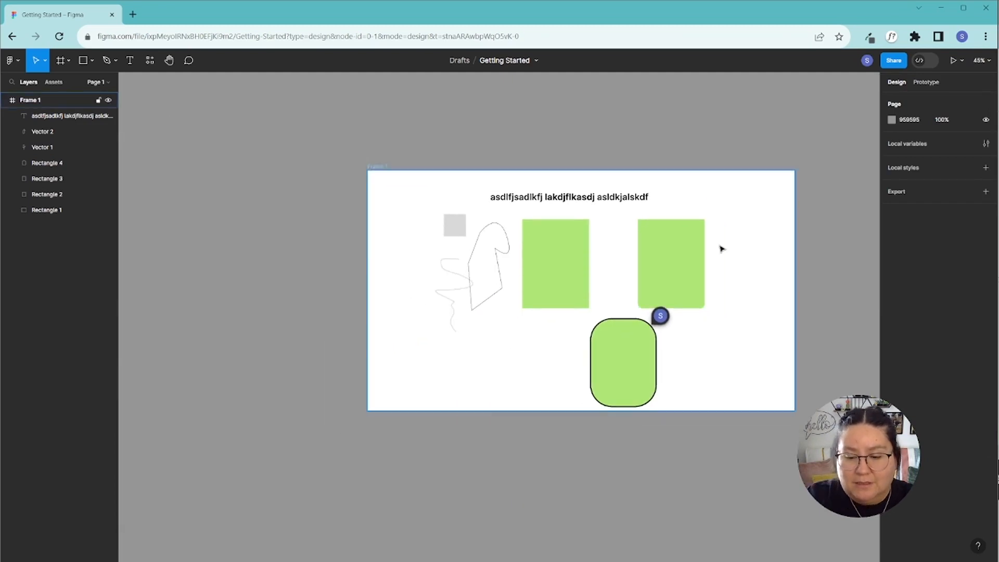
pyautogui.scroll(-3, 721, 248)
pyautogui.scroll(6, 721, 249)
pyautogui.scroll(-4, 721, 249)
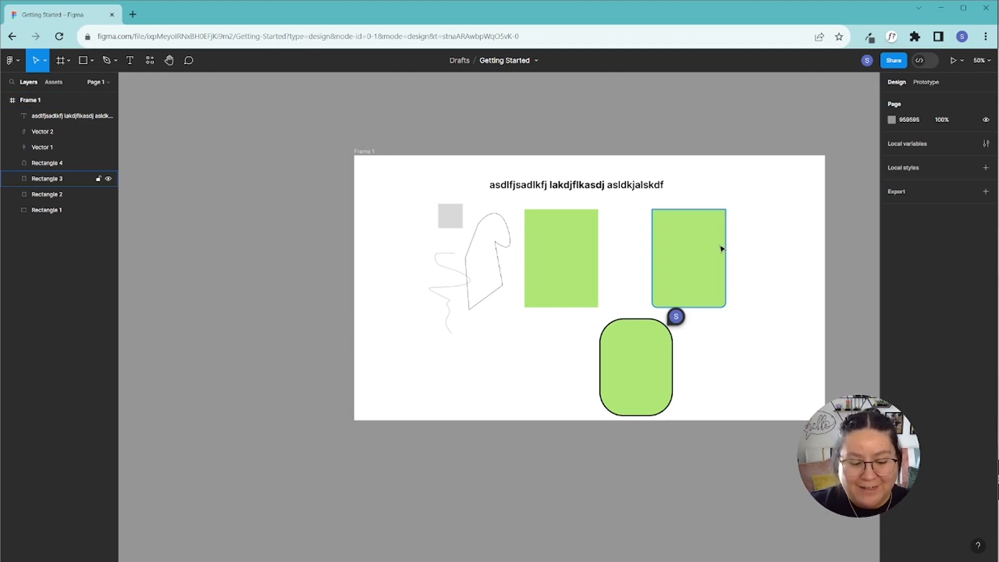
pyautogui.scroll(3, 722, 249)
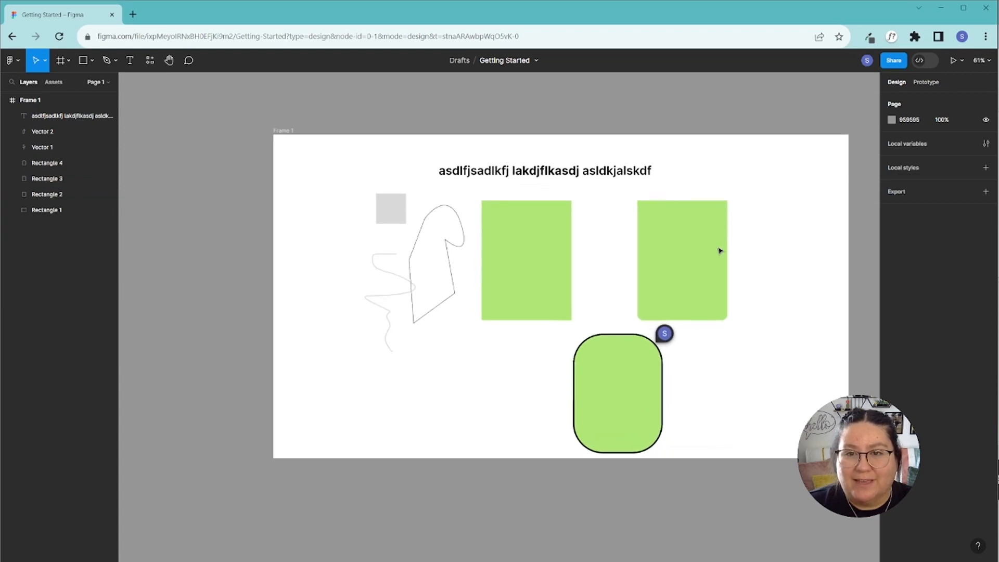
pyautogui.scroll(-5, 719, 250)
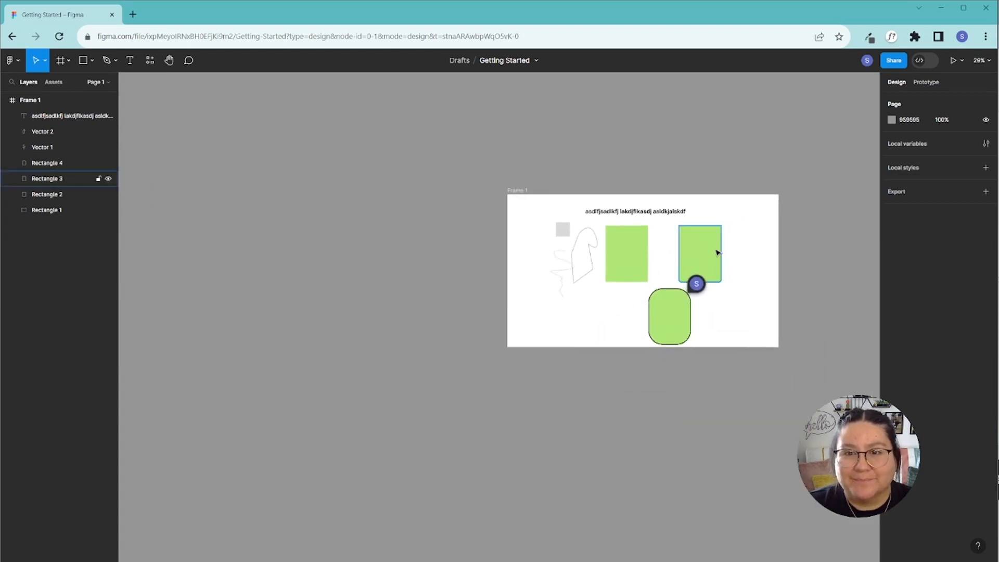
pyautogui.scroll(4, 717, 252)
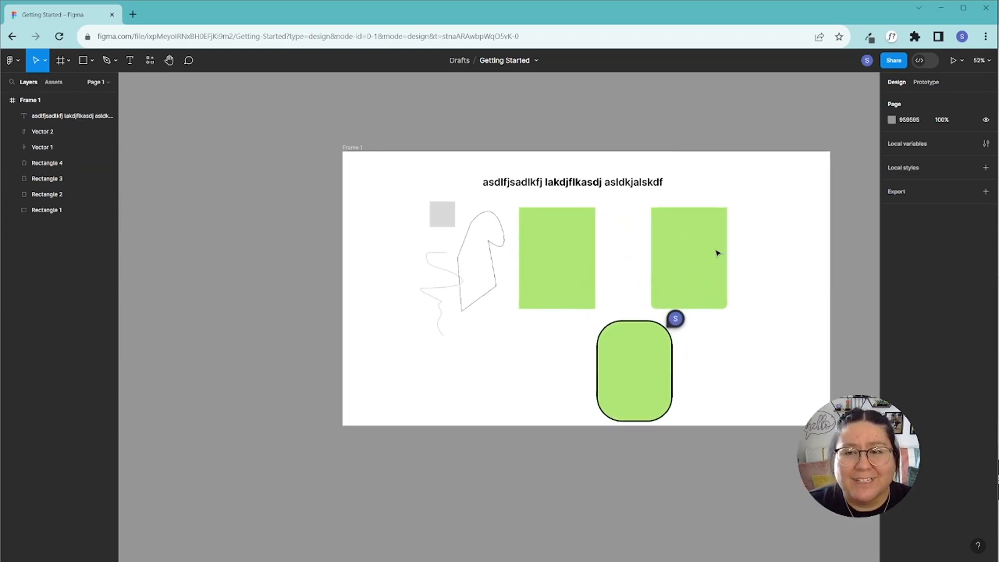
pyautogui.moveTo(665, 499); pyautogui.dragTo(584, 478)
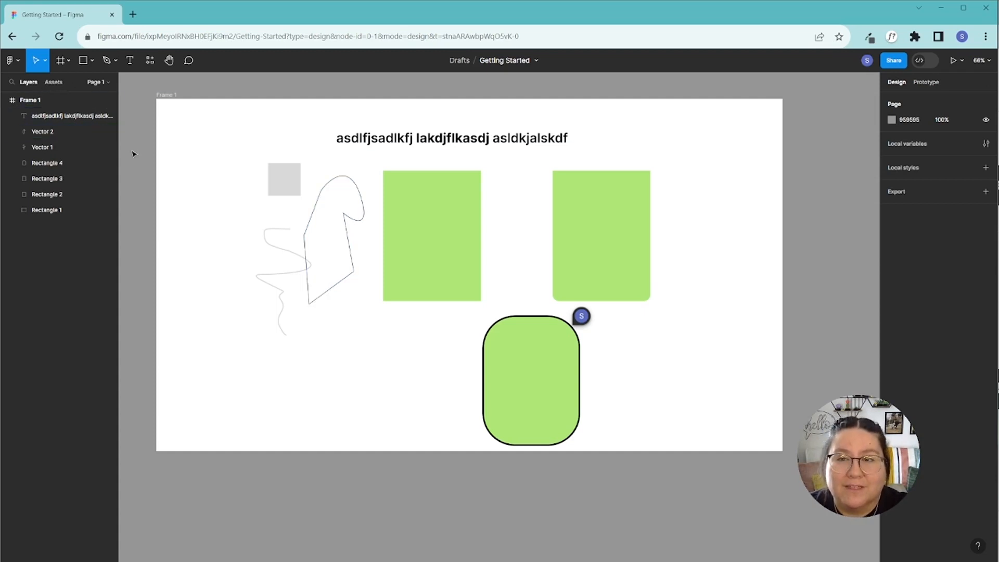
# Draw two new frames, one about 2082 × 970 beside the first frame and one about 2519 × 999 below them.
pyautogui.scroll(-5, 388, 524)
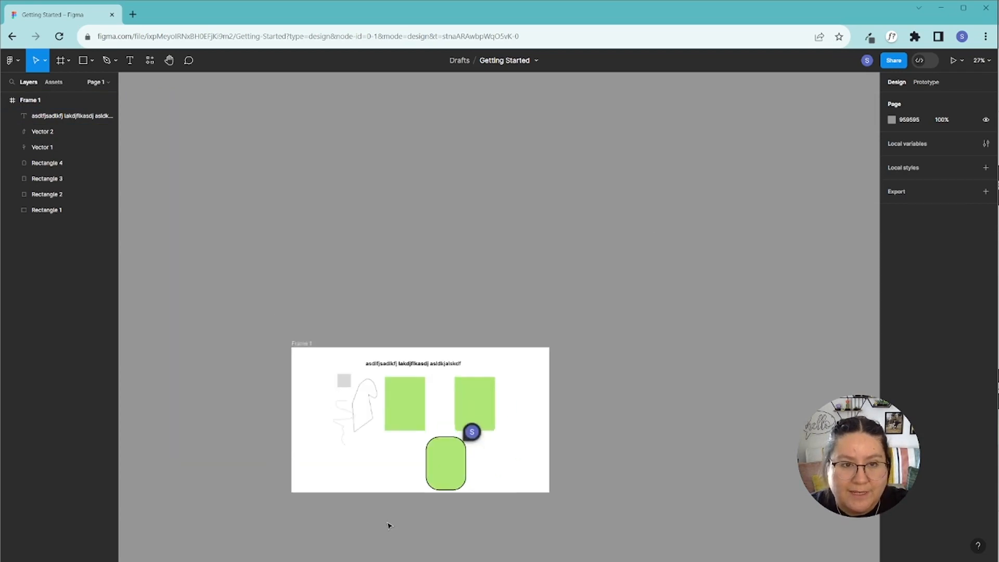
pyautogui.moveTo(482, 532); pyautogui.dragTo(360, 386)
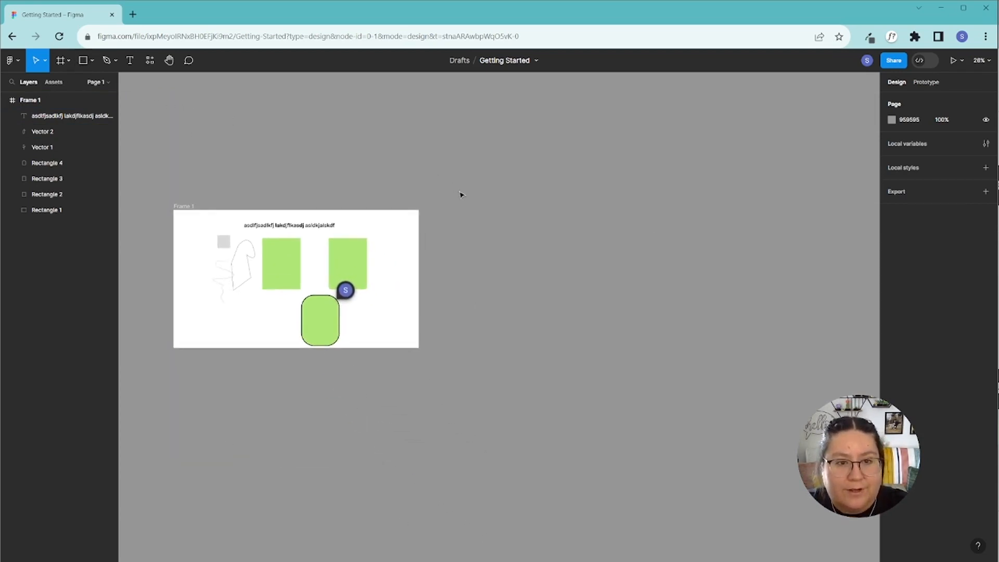
pyautogui.press('f')
pyautogui.moveTo(450, 211); pyautogui.dragTo(716, 336)
pyautogui.press('f')
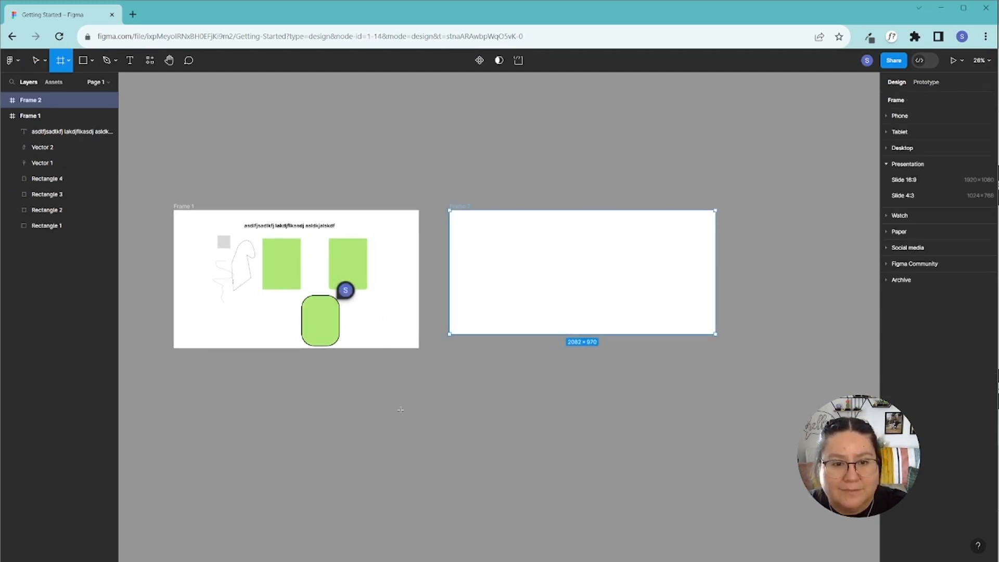
pyautogui.moveTo(371, 402); pyautogui.dragTo(692, 529)
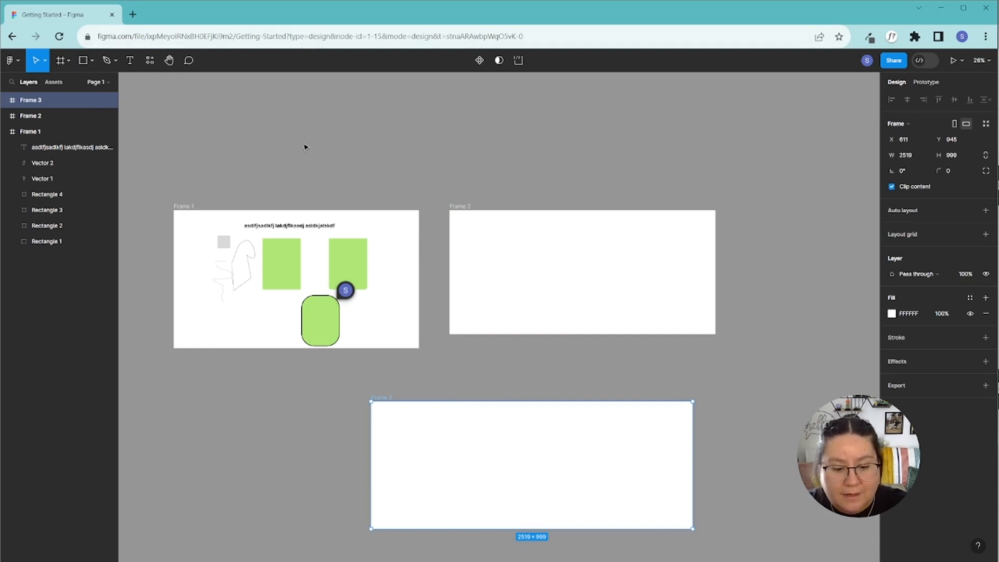
# Draw a rectangle about 588 × 373 in the left half of the second frame.
pyautogui.press('r')
pyautogui.moveTo(494, 245); pyautogui.dragTo(569, 293)
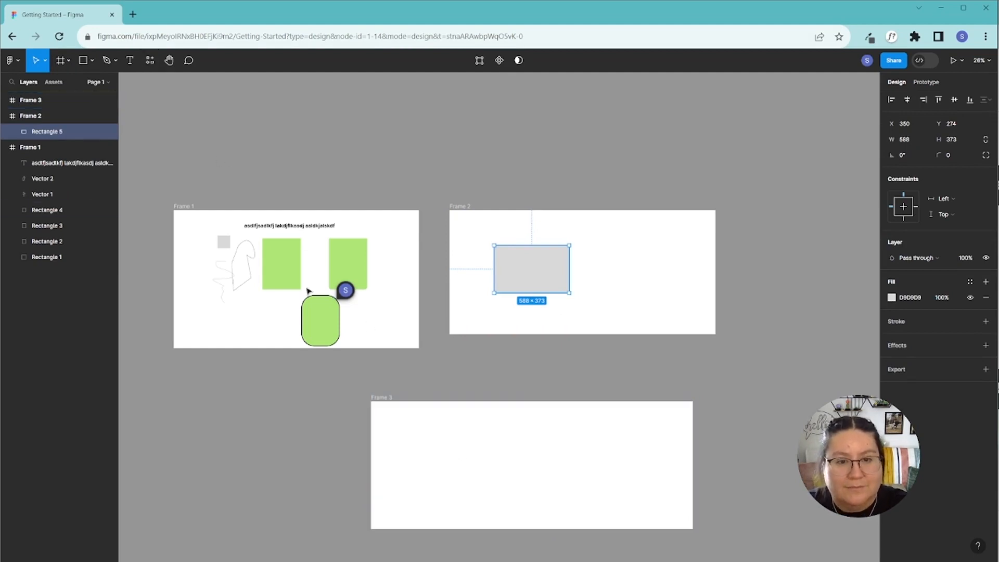
# Draw an ellipse about 350 × 334 near the middle of the third frame.
pyautogui.click(468, 458)
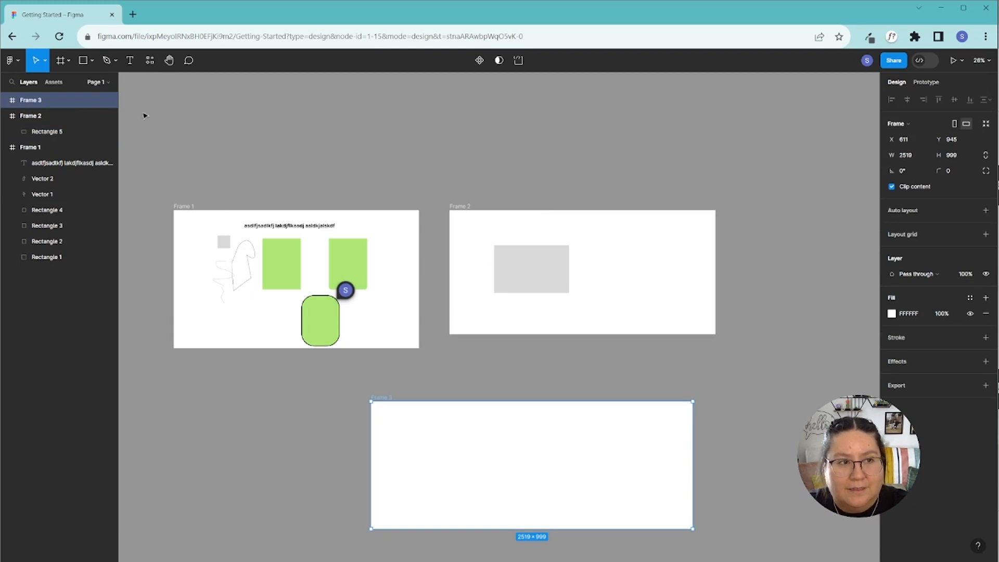
pyautogui.click(95, 61)
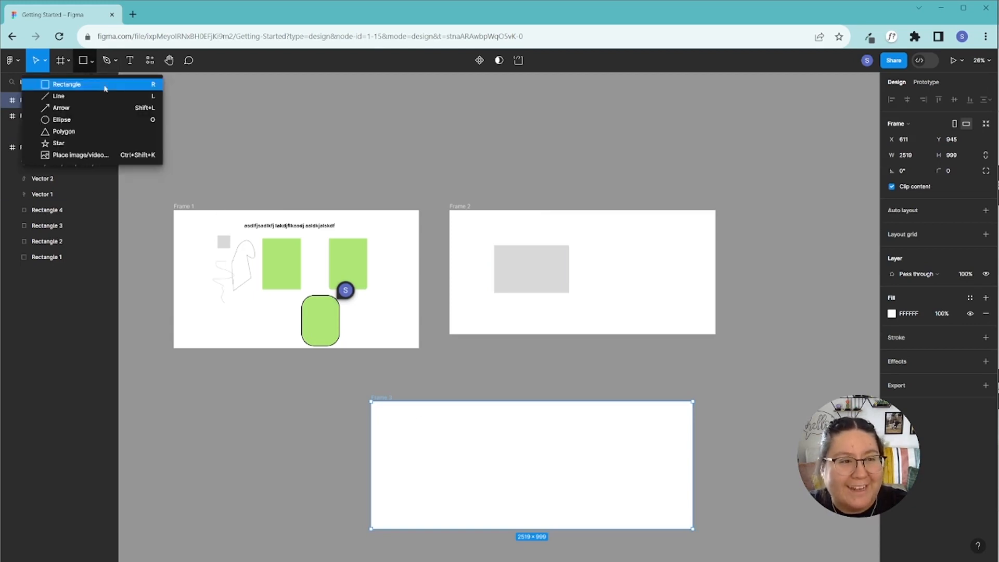
pyautogui.click(106, 120)
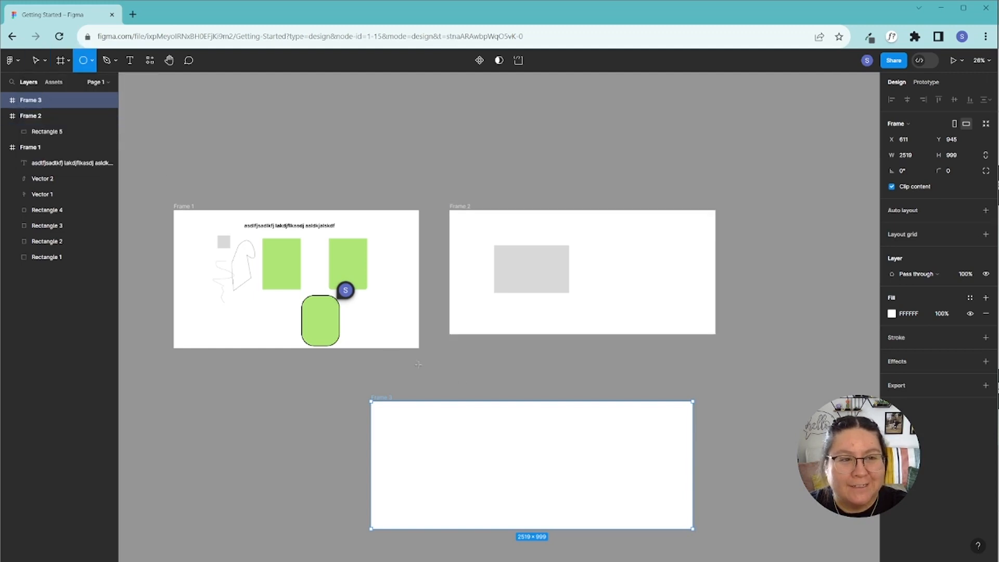
pyautogui.moveTo(493, 448); pyautogui.dragTo(538, 491)
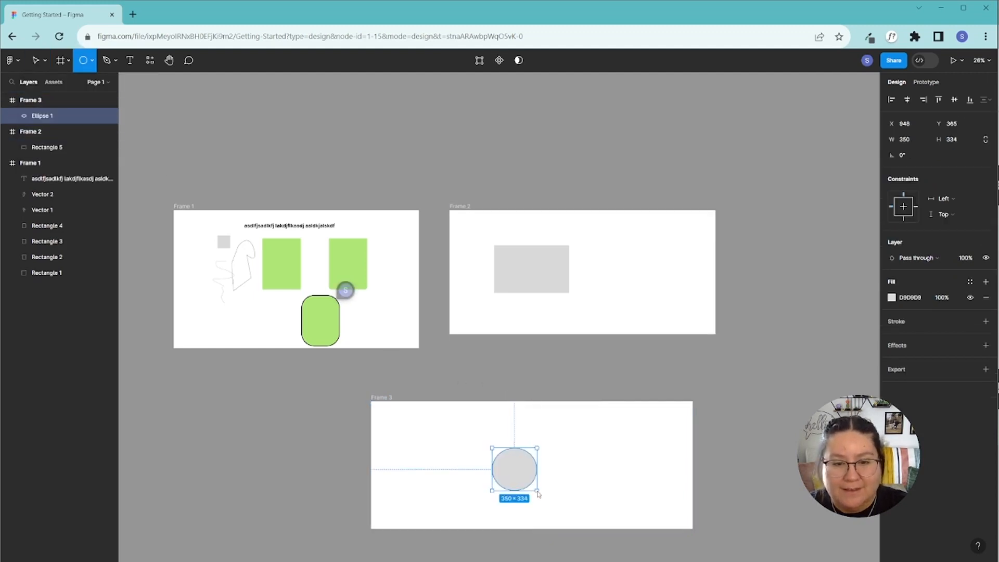
pyautogui.click(209, 372)
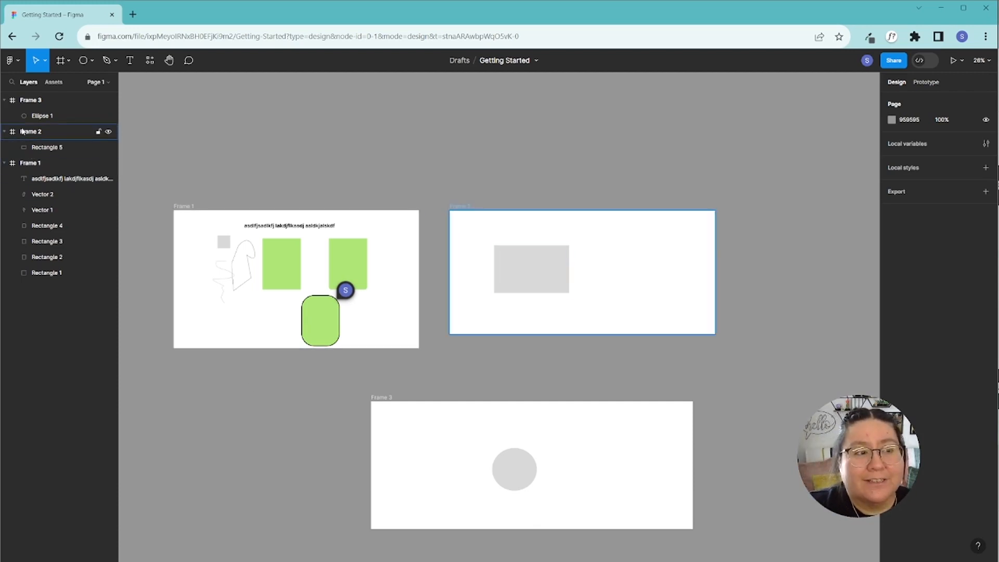
# Collapse and re-expand the layer lists of the third and second frames.
pyautogui.click(5, 100)
pyautogui.click(5, 116)
pyautogui.click(5, 116)
pyautogui.click(4, 100)
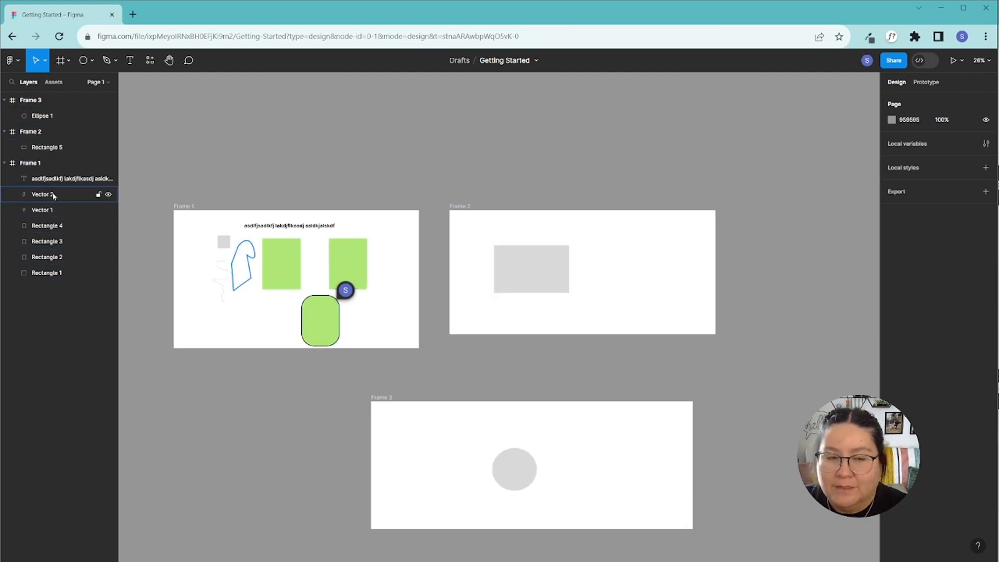
# Move the rounded green rectangle out of the first frame and across its lower edge, placing it back inside at about X 915, Y 588.
pyautogui.moveTo(314, 335); pyautogui.dragTo(341, 157)
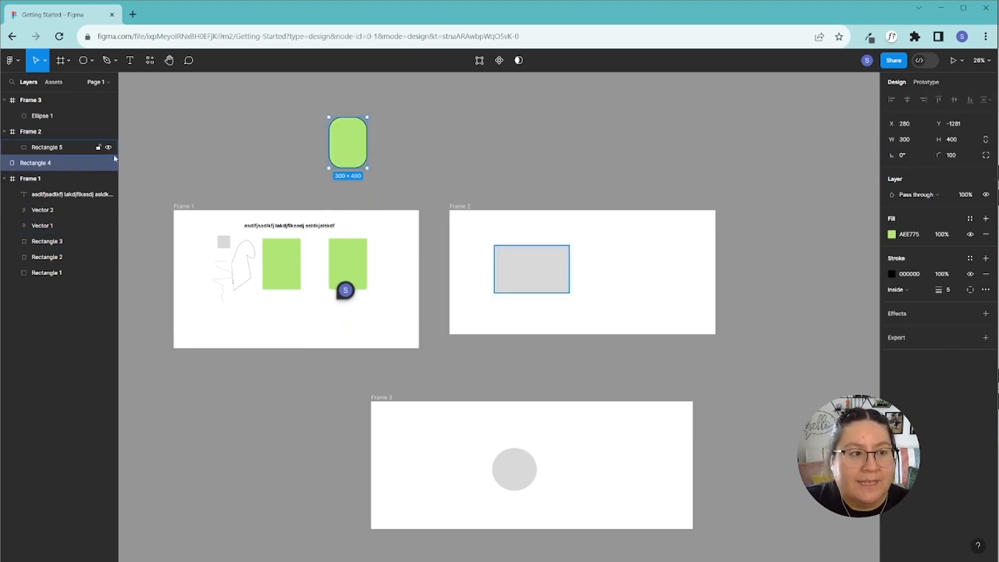
pyautogui.moveTo(360, 151); pyautogui.dragTo(319, 317)
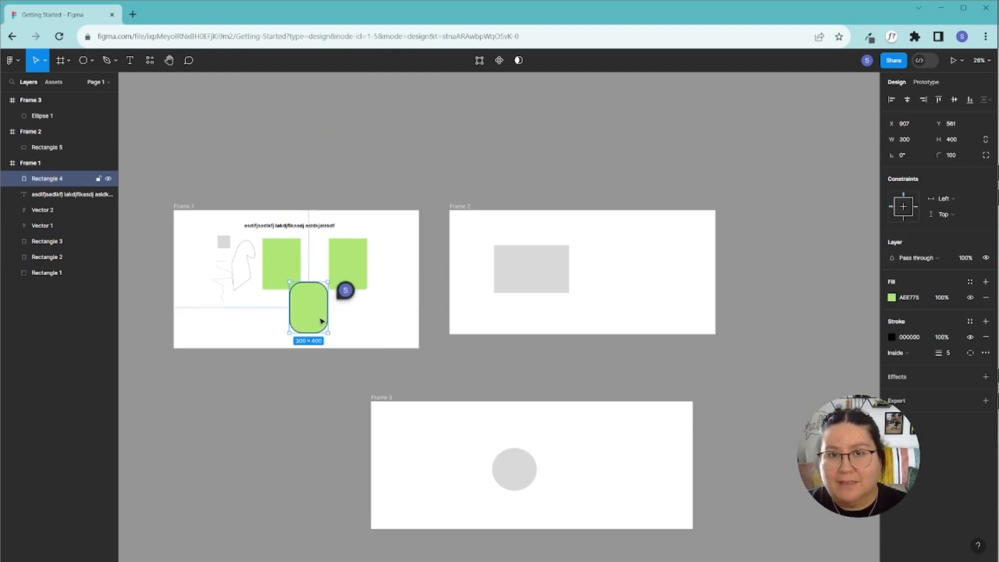
pyautogui.moveTo(309, 305); pyautogui.dragTo(310, 346)
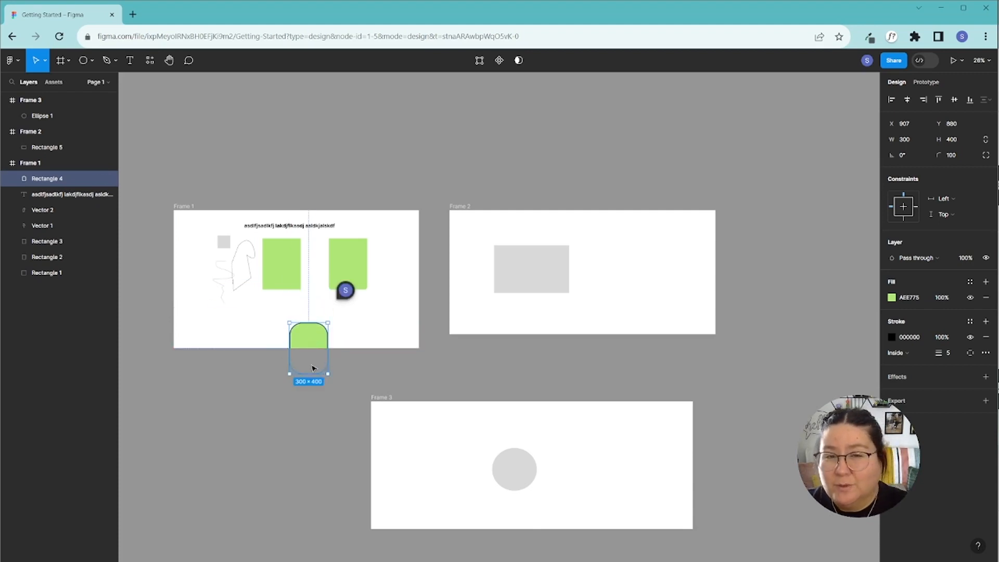
pyautogui.click(237, 404)
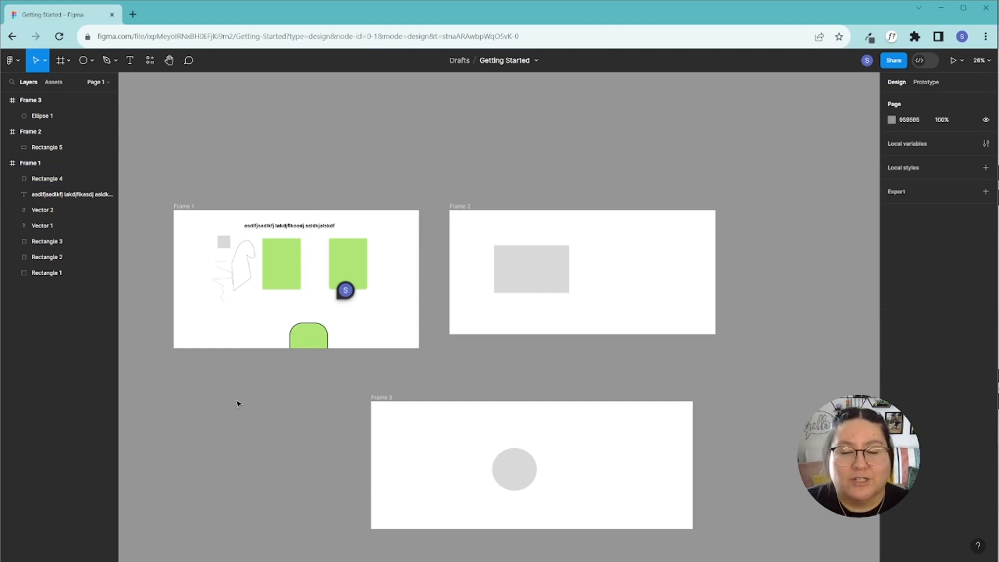
pyautogui.moveTo(312, 335); pyautogui.dragTo(312, 297)
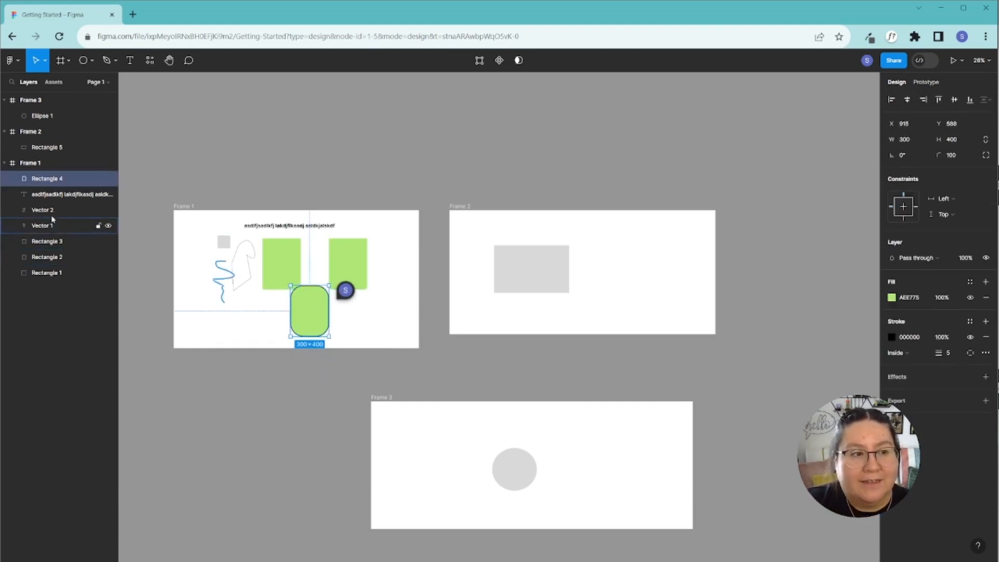
# Select the small grey square's layer, and shift Rectangle 2 in the first frame to about X 757, Y 195.
pyautogui.click(52, 275)
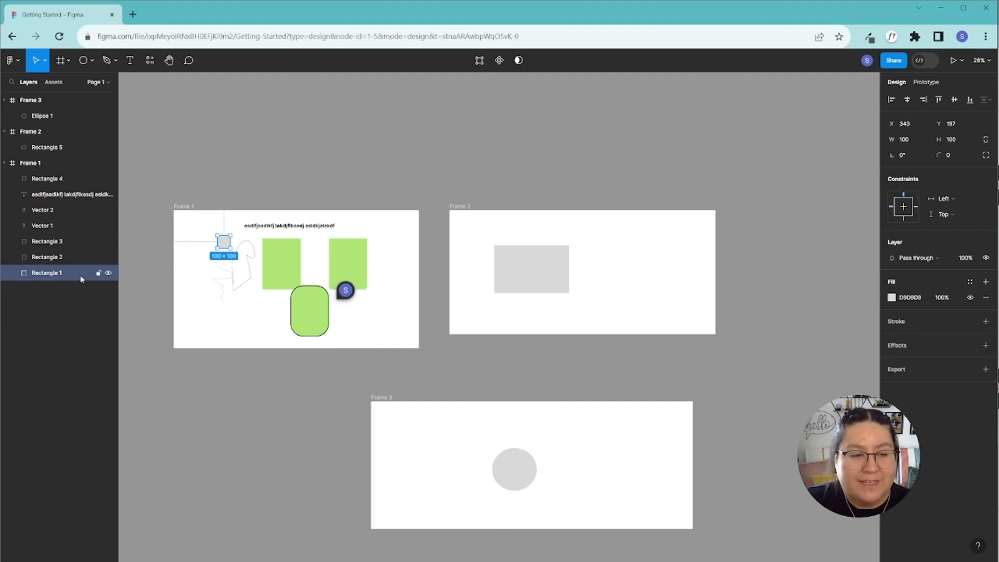
pyautogui.moveTo(283, 268)
pyautogui.mouseDown()
pyautogui.moveTo(230, 258)
pyautogui.moveTo(268, 270)
pyautogui.moveTo(289, 262)
pyautogui.mouseUp()
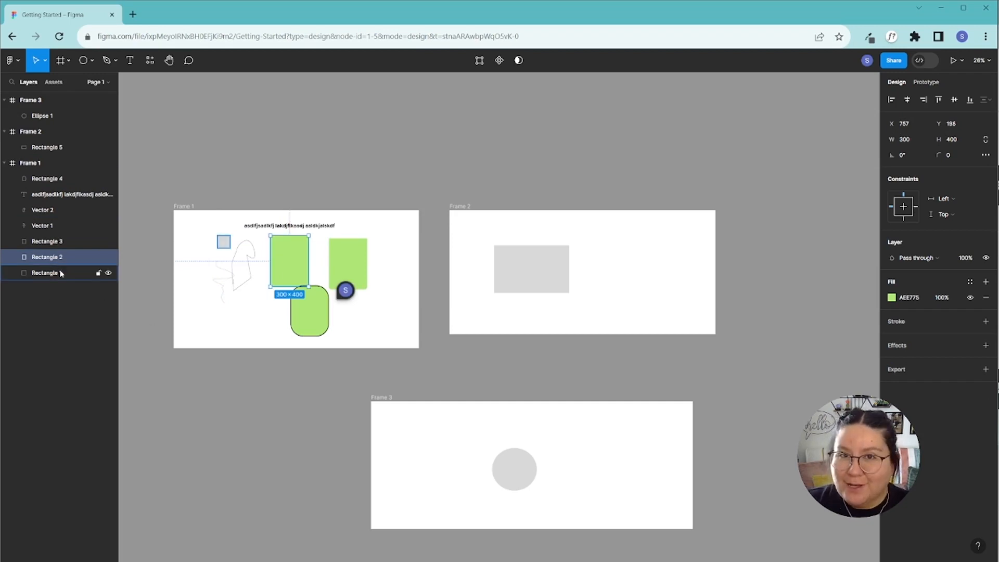
# Reorder Rectangle 3 to the bottom of the first frame's layers and move it to the frame's upper-right area, about X 1495, Y 74.
pyautogui.click(61, 242)
pyautogui.moveTo(61, 242); pyautogui.dragTo(60, 277)
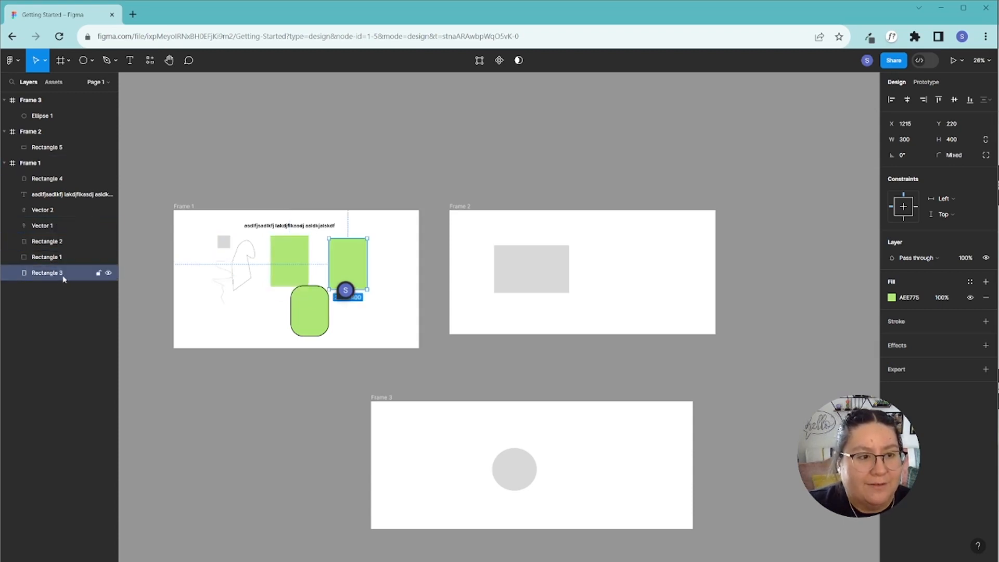
pyautogui.moveTo(339, 273); pyautogui.dragTo(392, 242)
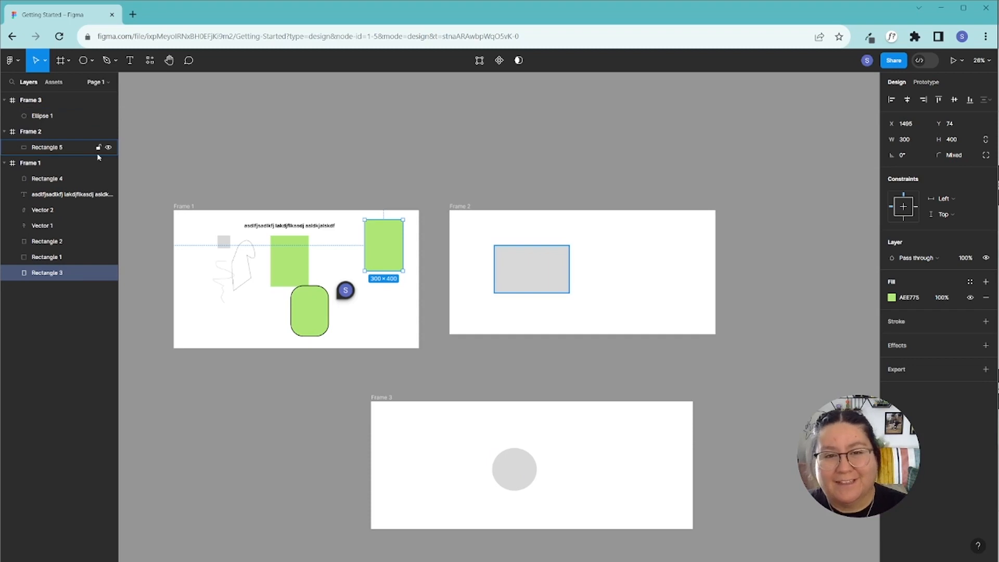
# Look over the file's assets and component library section, and clear the selection.
pyautogui.click(54, 82)
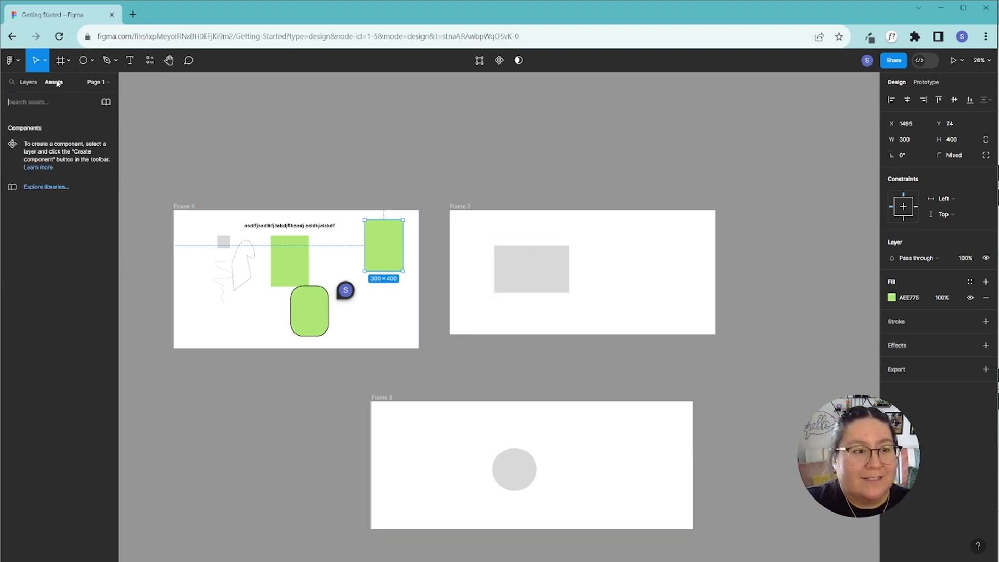
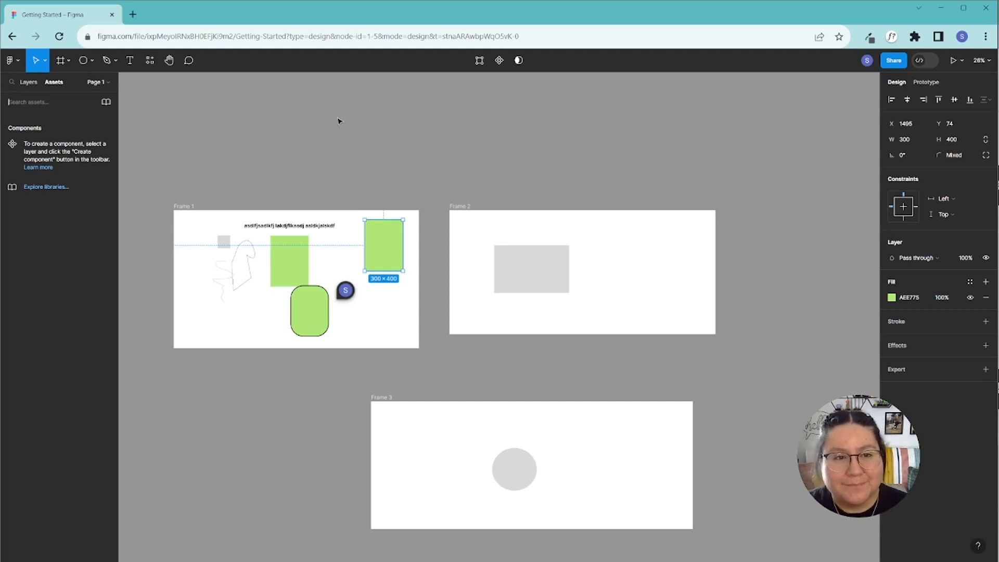
pyautogui.click(340, 125)
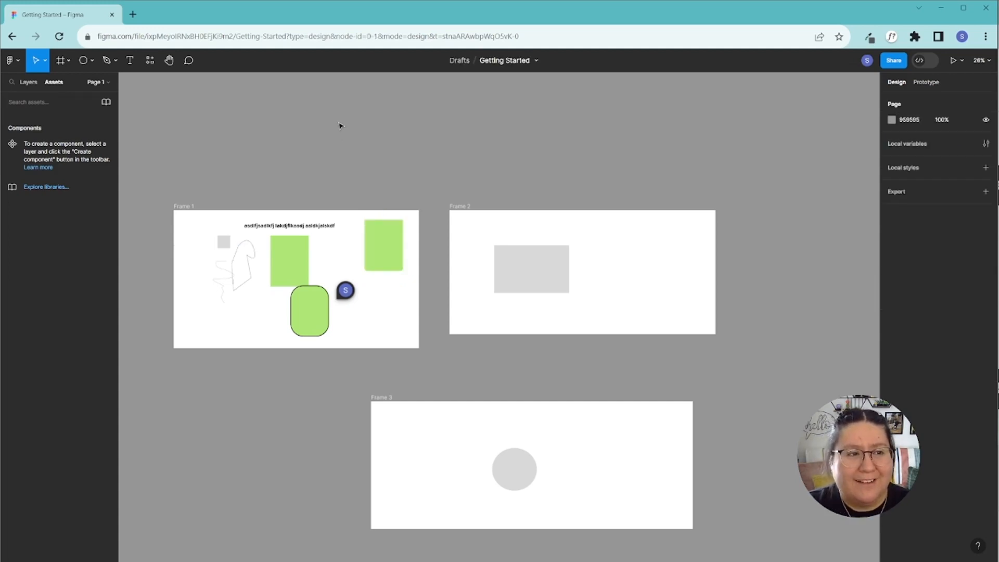
# Add a second page to the file with its default name and return to Page 1.
pyautogui.click(95, 83)
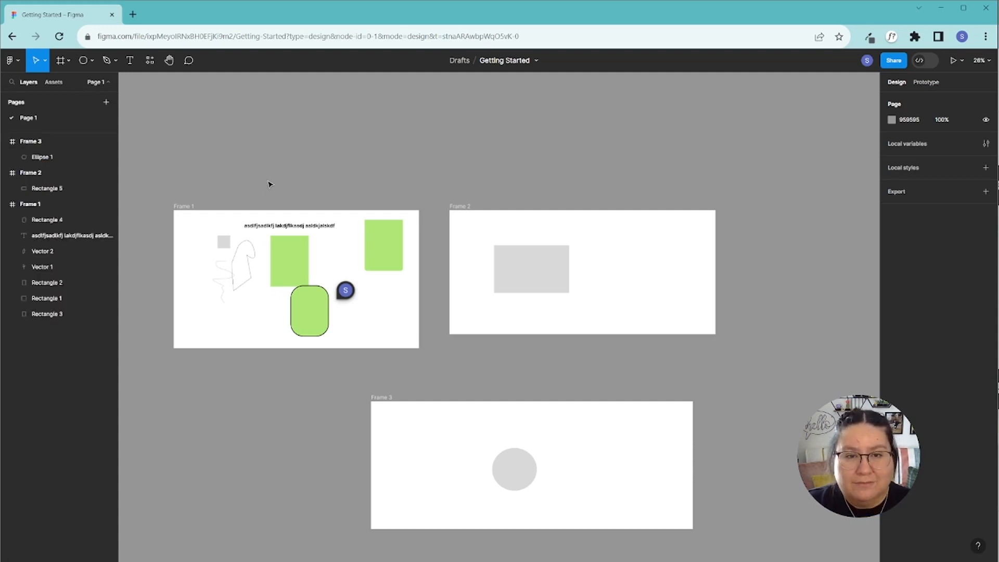
pyautogui.click(105, 103)
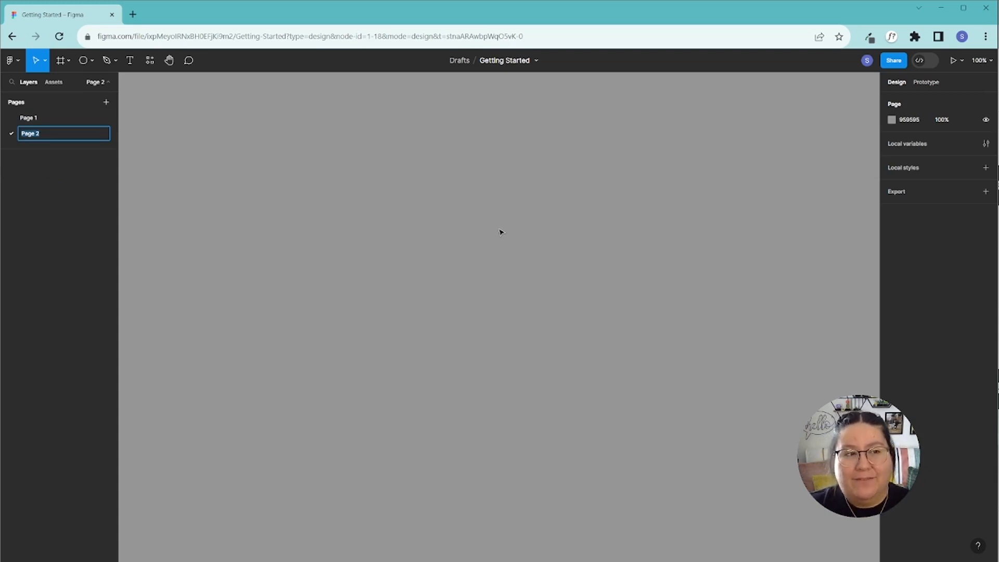
pyautogui.click(41, 122)
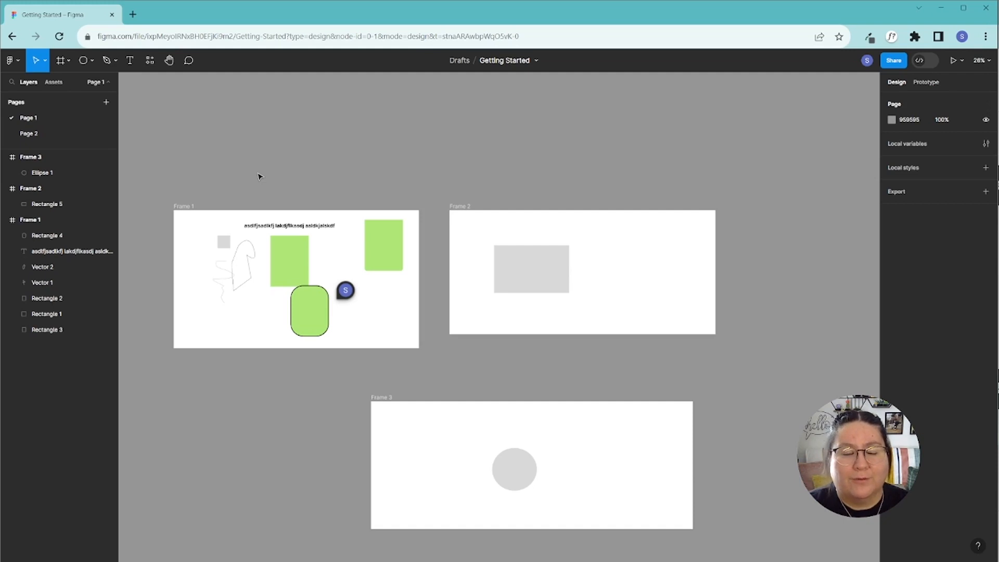
# Rename Page 1 as "Practice".
pyautogui.doubleClick(42, 121)
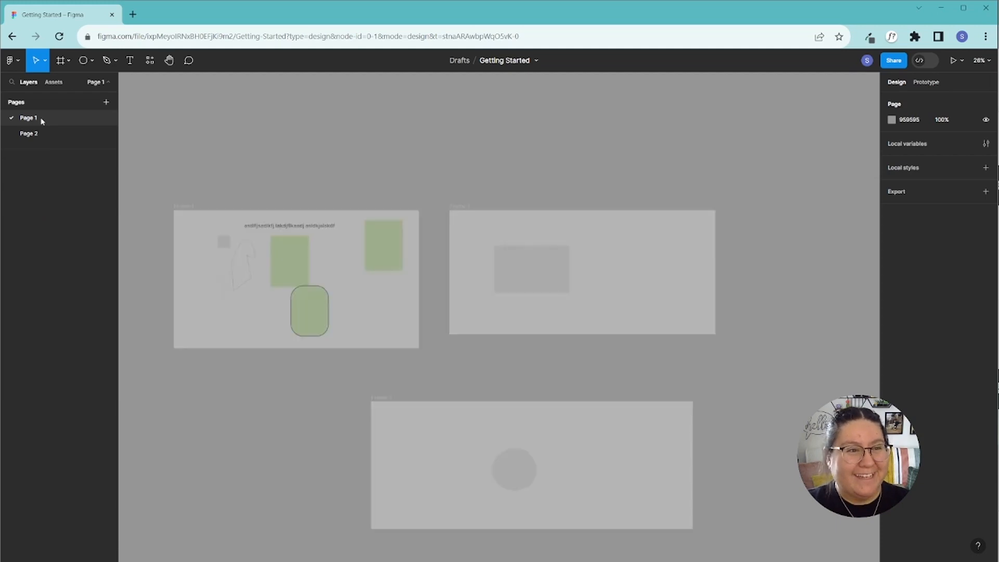
pyautogui.press('BackSpace')
pyautogui.press('BackSpace')
pyautogui.press('BackSpace')
pyautogui.press('BackSpace')
pyautogui.press('BackSpace')
pyautogui.press('BackSpace')
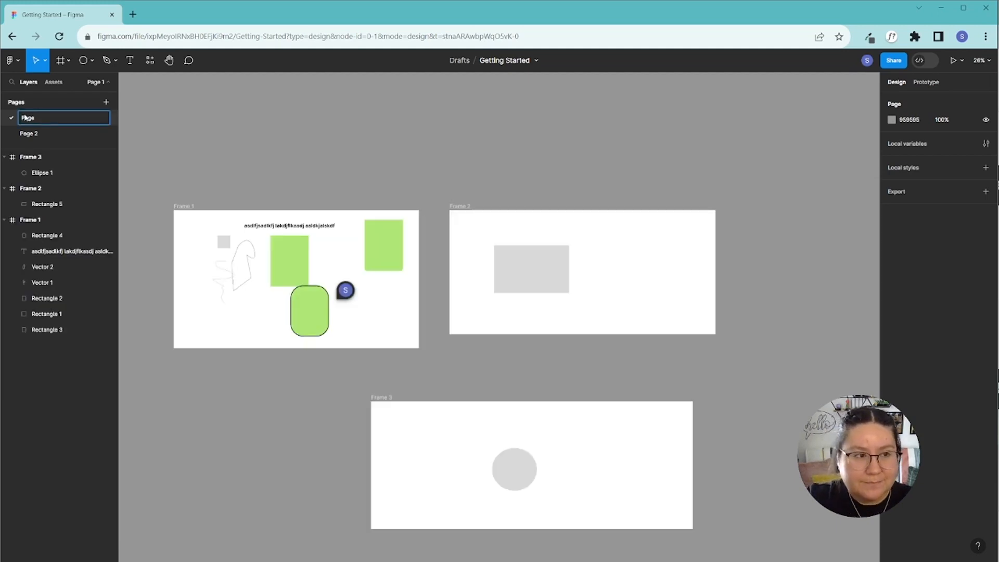
pyautogui.write('Practice')
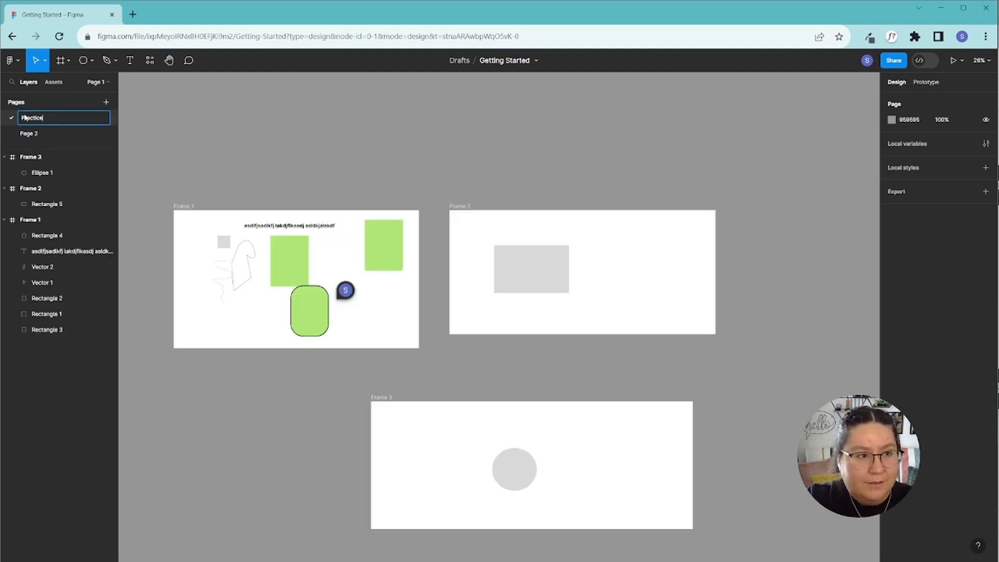
pyautogui.click(217, 132)
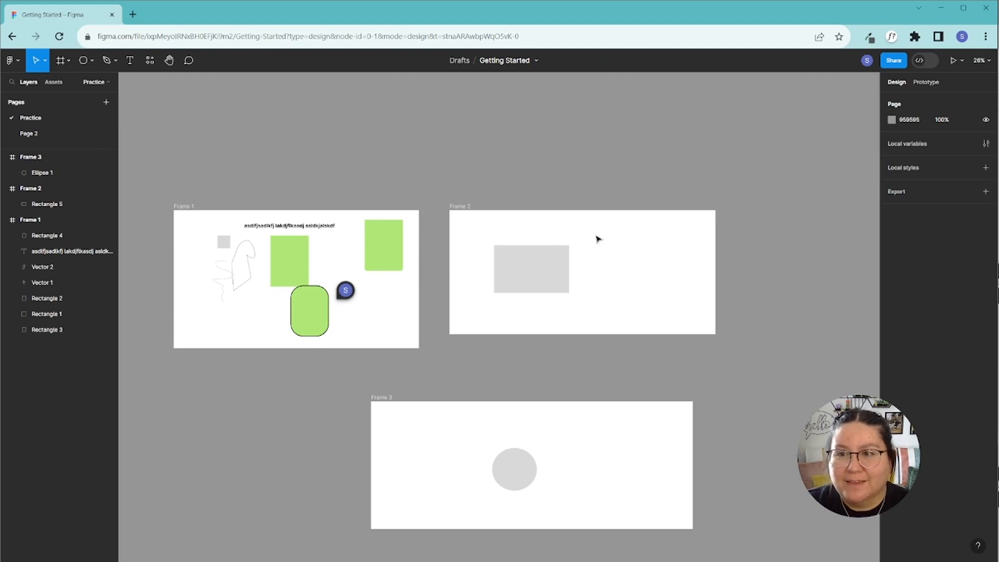
# Center the grey rectangle horizontally and vertically within the second frame.
pyautogui.click(513, 266)
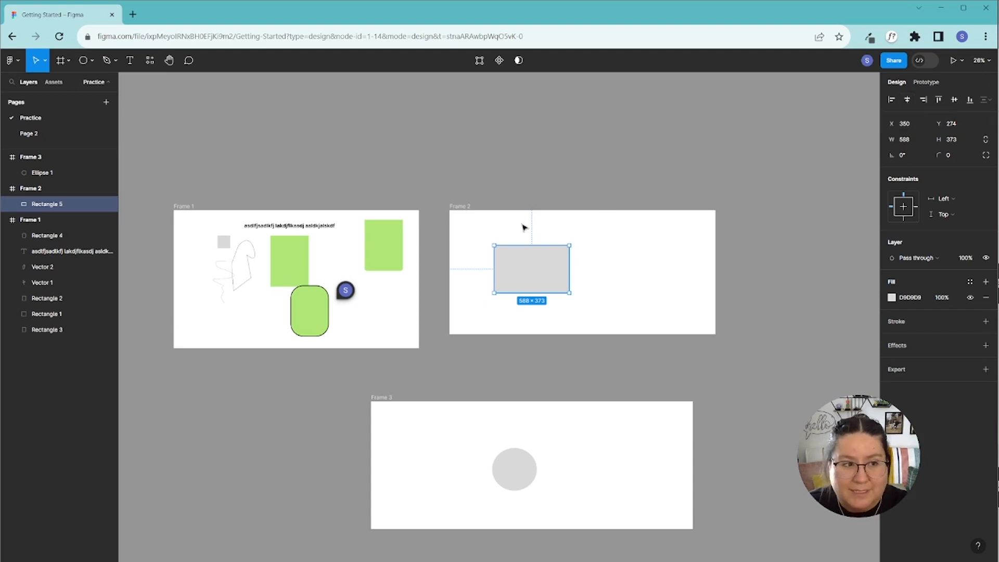
pyautogui.click(908, 101)
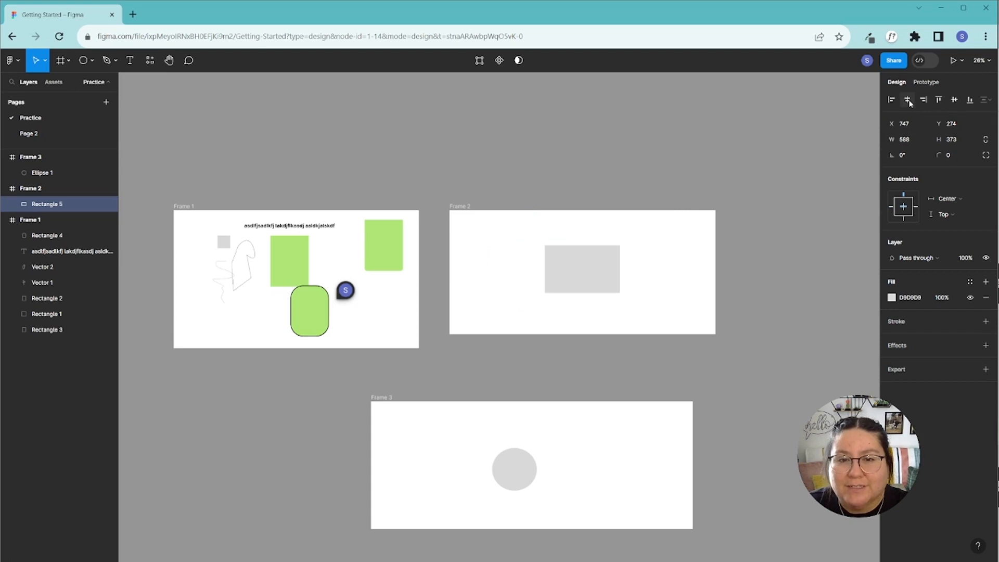
pyautogui.click(953, 100)
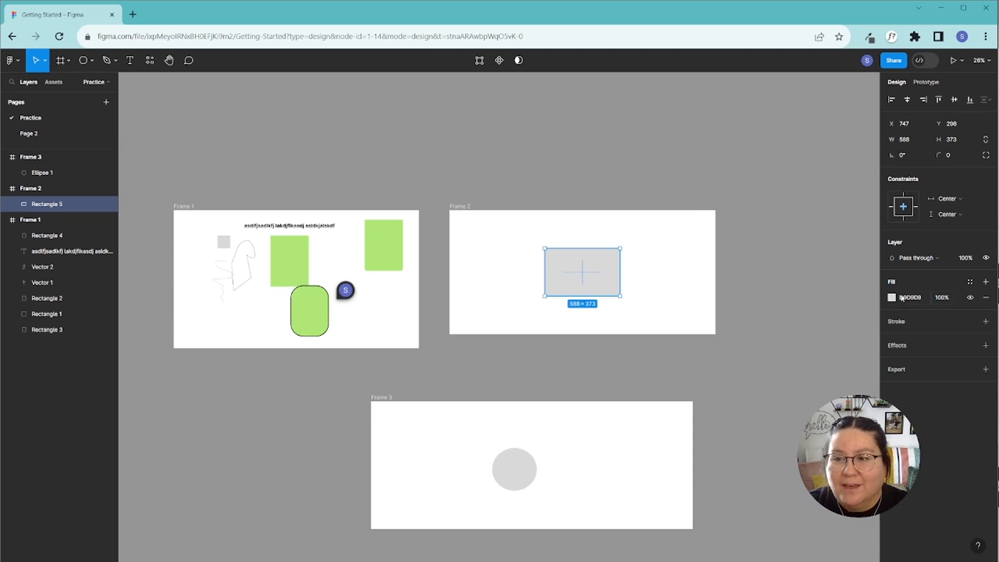
# Add a drop shadow effect to the second frame's rectangle, review the effect types, and remove the effect.
pyautogui.click(906, 347)
pyautogui.click(922, 361)
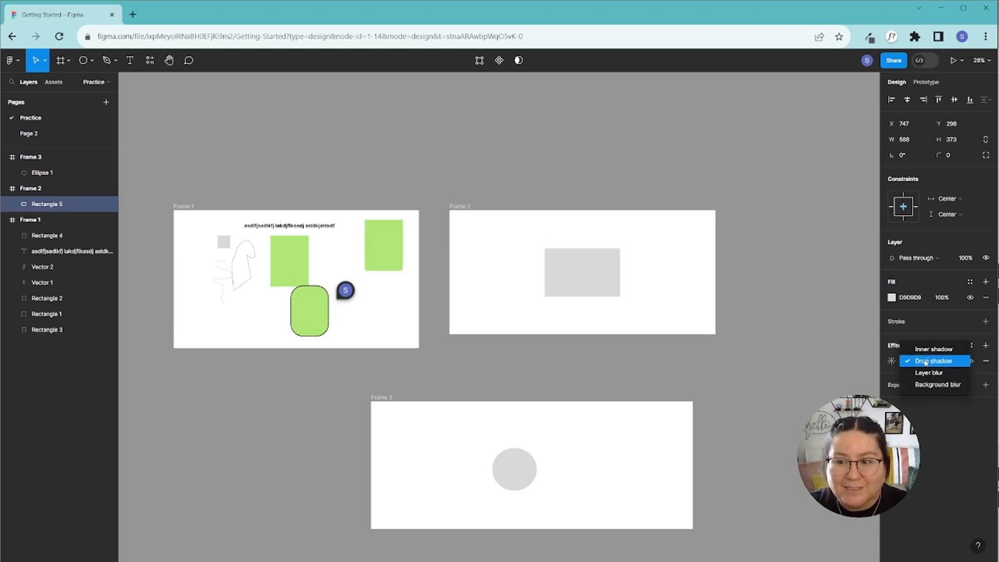
pyautogui.click(948, 364)
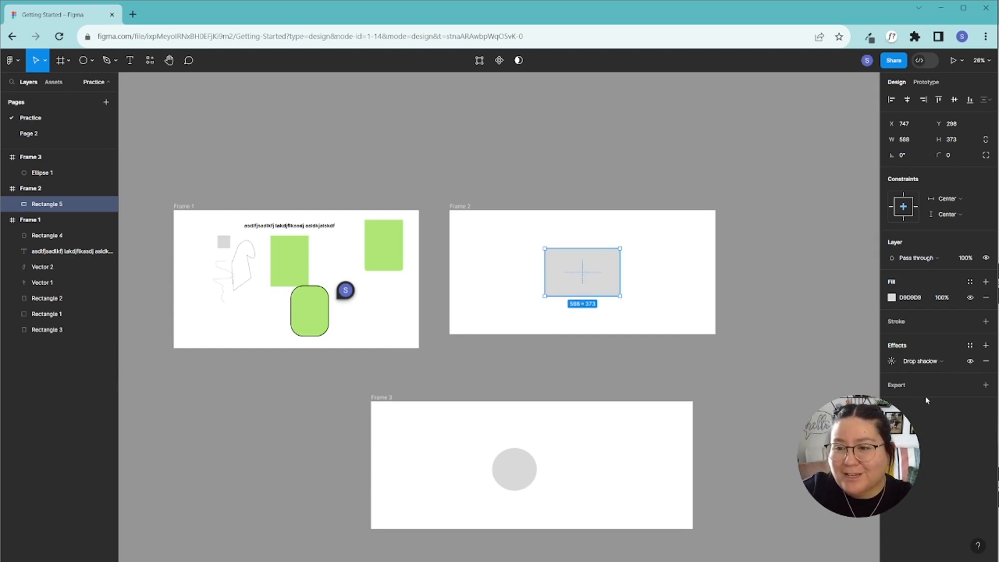
pyautogui.click(985, 363)
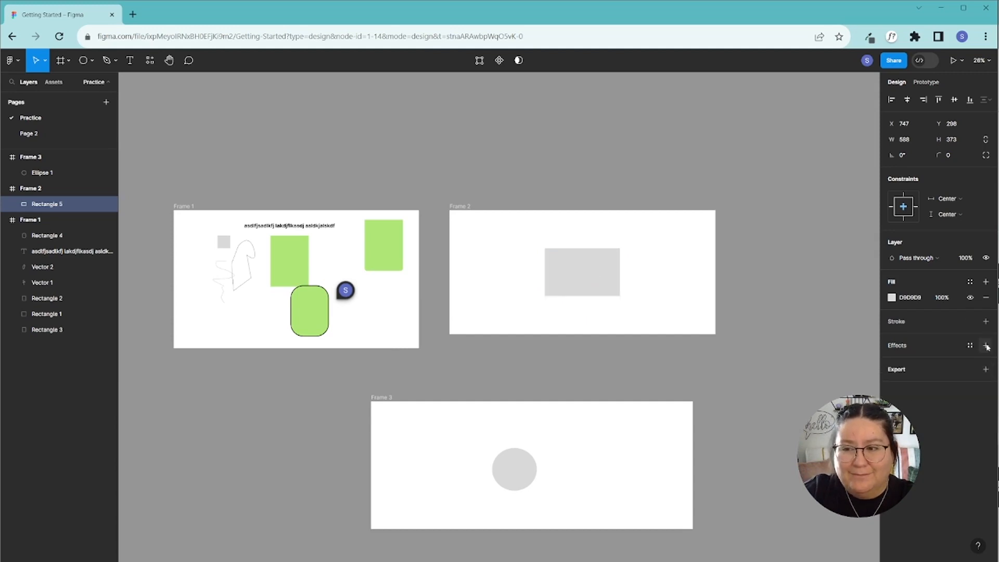
# Add a black (000000) inside stroke to the second frame's rectangle and set its weight to 9.
pyautogui.click(986, 321)
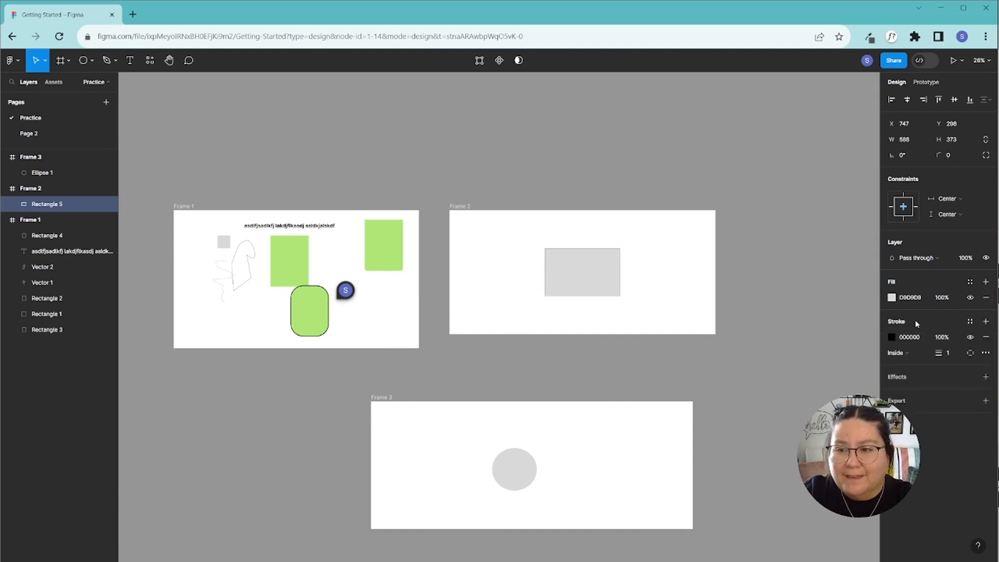
pyautogui.click(948, 353)
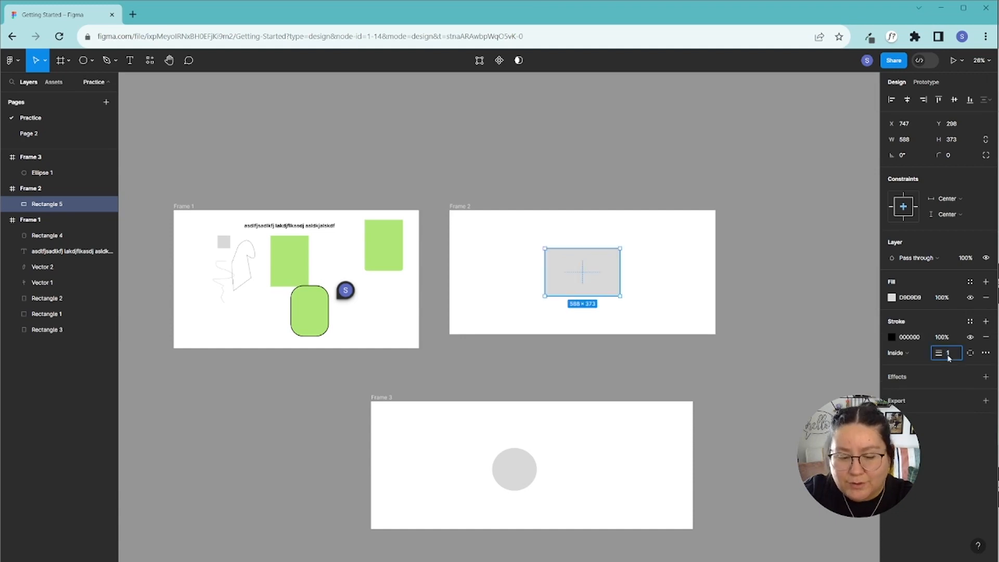
pyautogui.write('9')
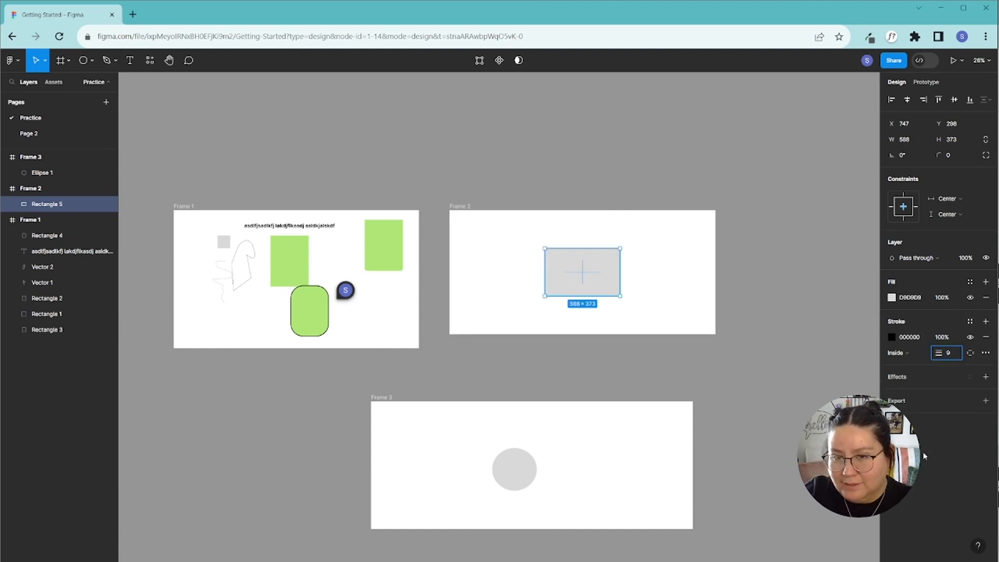
pyautogui.press('Return')
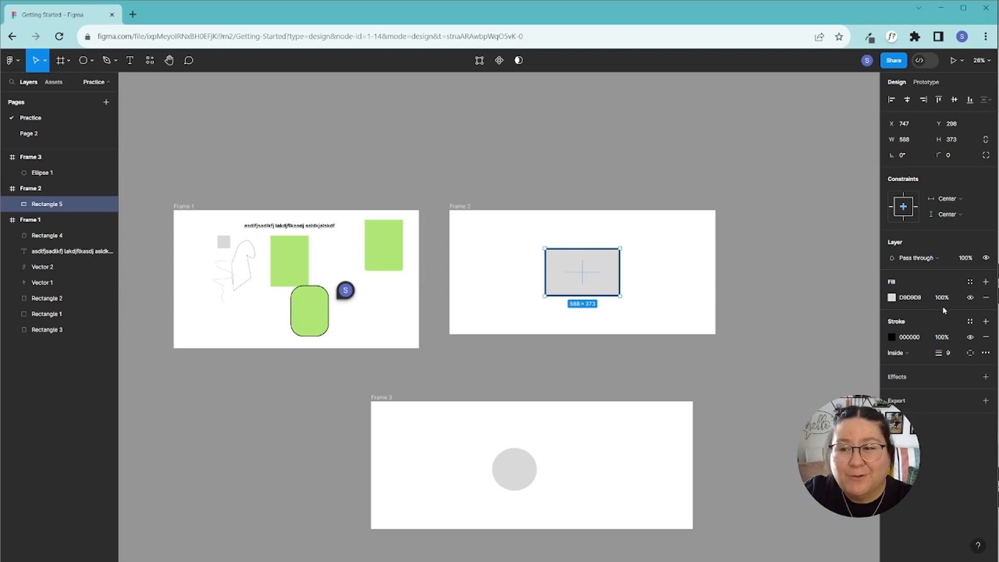
# Remove the fill of Frame 2's rectangle, add a new one, and set its color to light red (F28484).
pyautogui.click(986, 299)
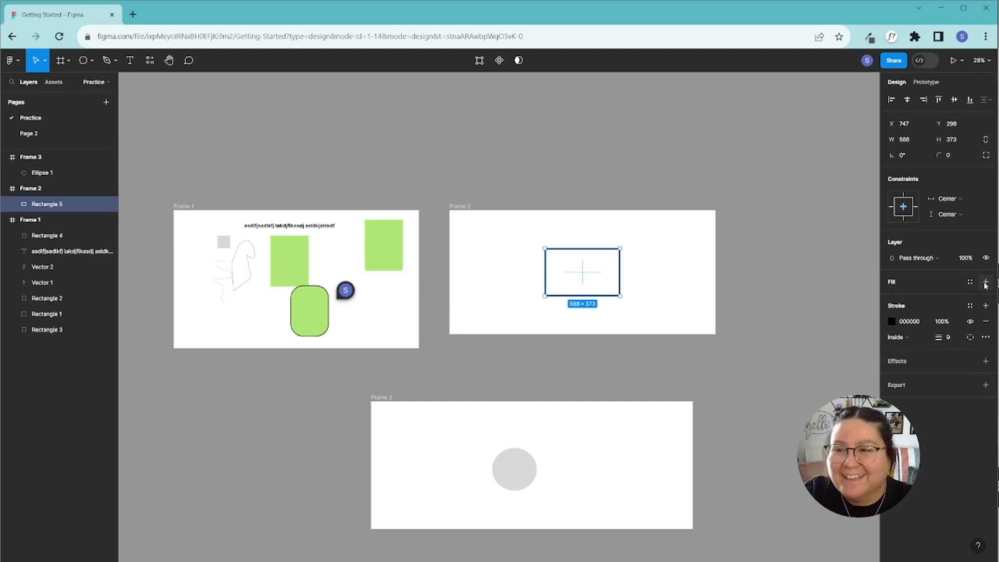
pyautogui.click(986, 282)
pyautogui.click(892, 298)
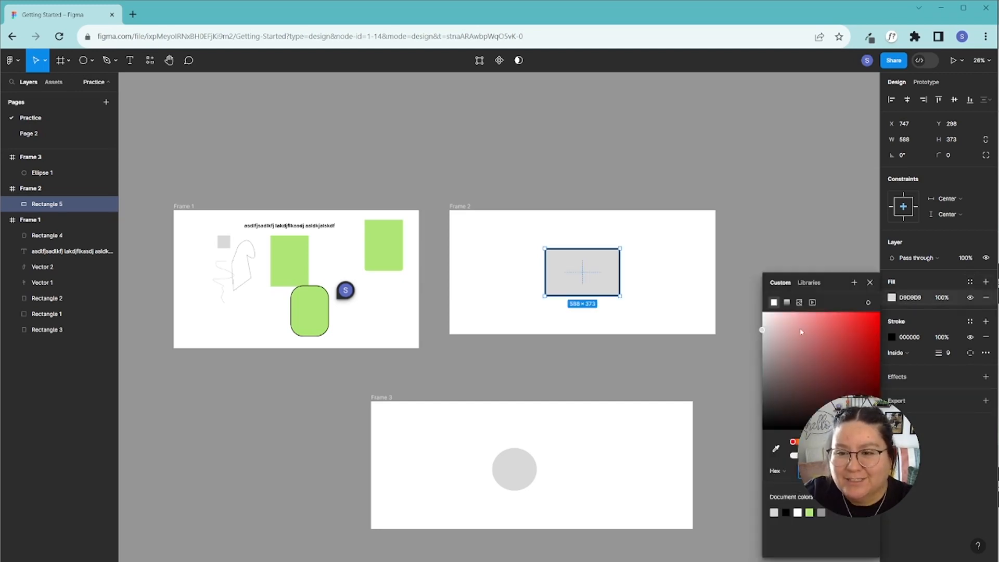
pyautogui.moveTo(763, 331); pyautogui.dragTo(815, 327)
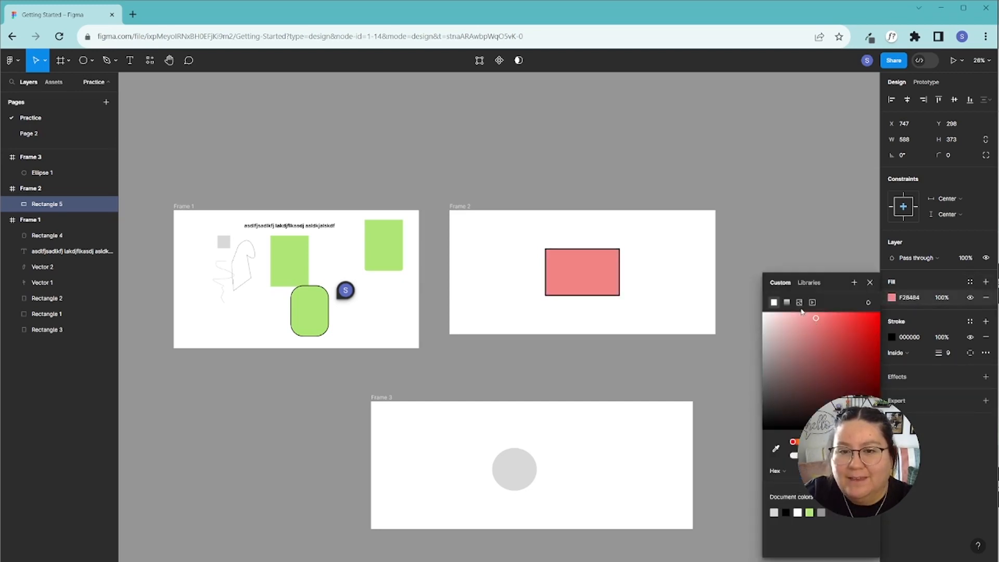
pyautogui.click(778, 238)
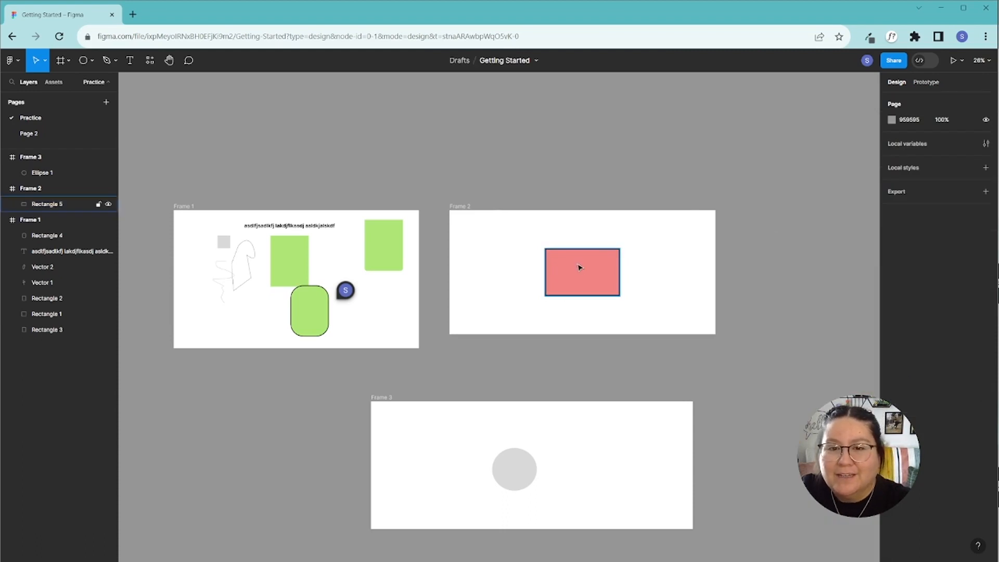
# Measure the spacing from Frame 1's pen-drawn Vector 2 to the frame edges and to the rounded green rectangle.
pyautogui.click(549, 288)
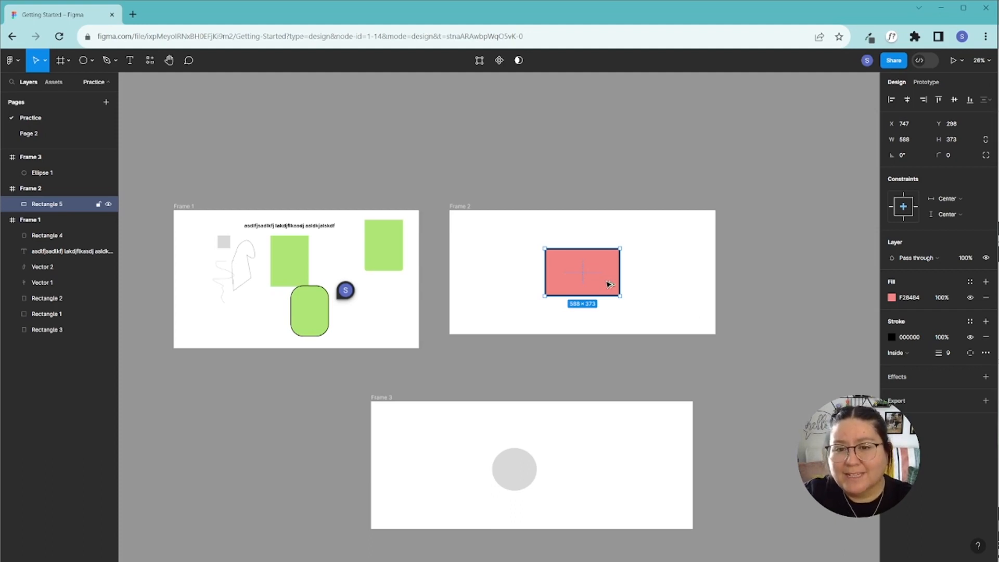
pyautogui.press('alt')
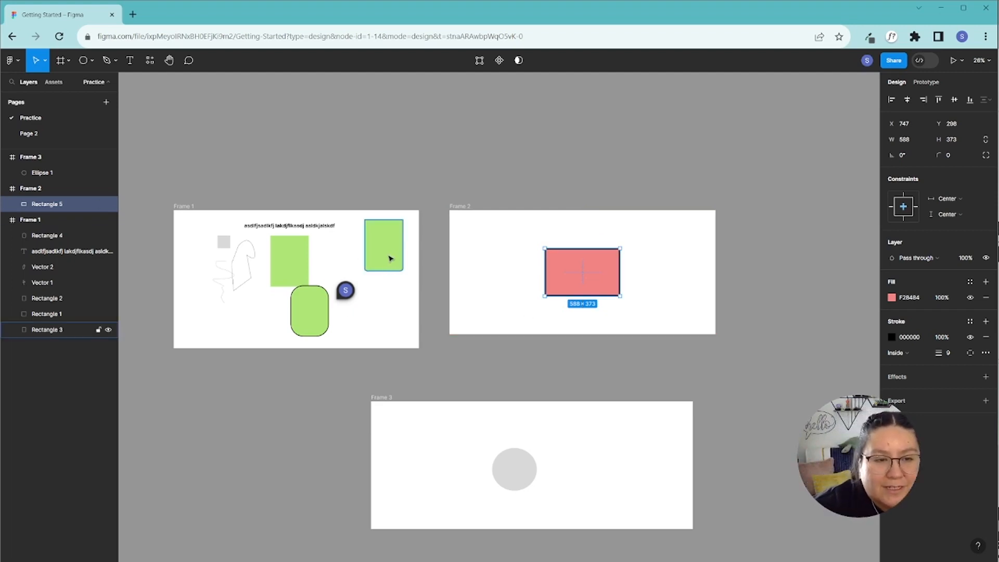
pyautogui.click(232, 257)
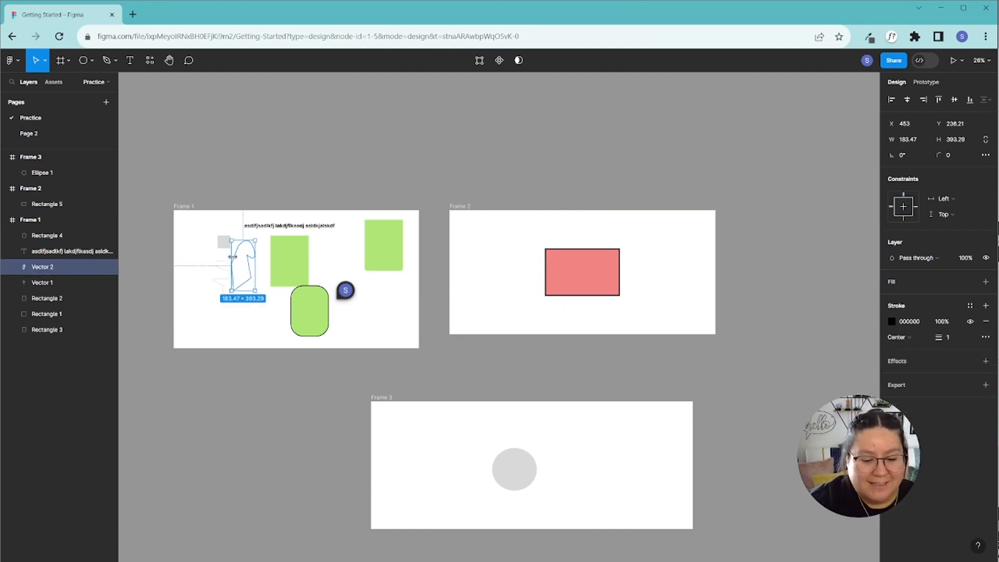
pyautogui.press('alt')
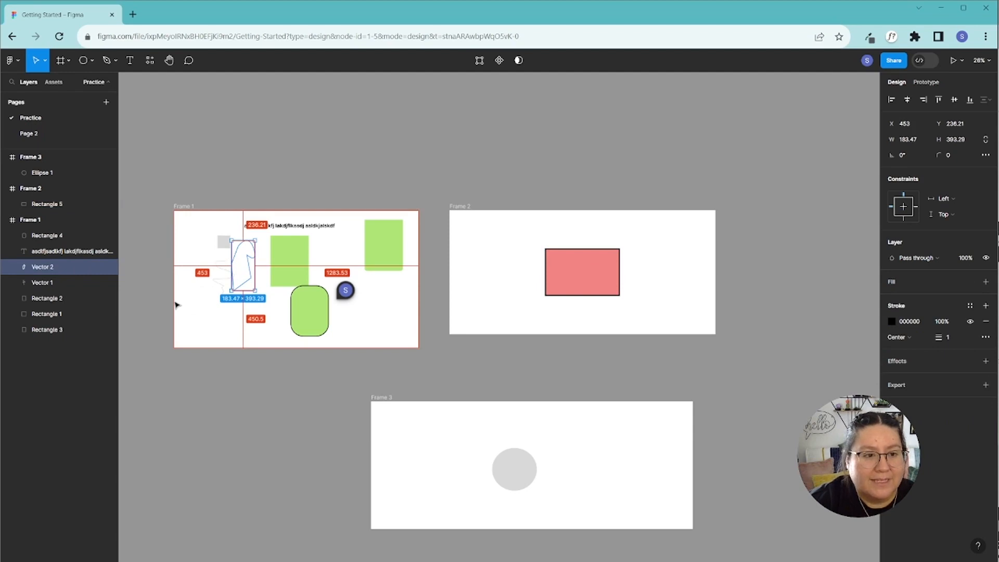
pyautogui.moveTo(312, 318)
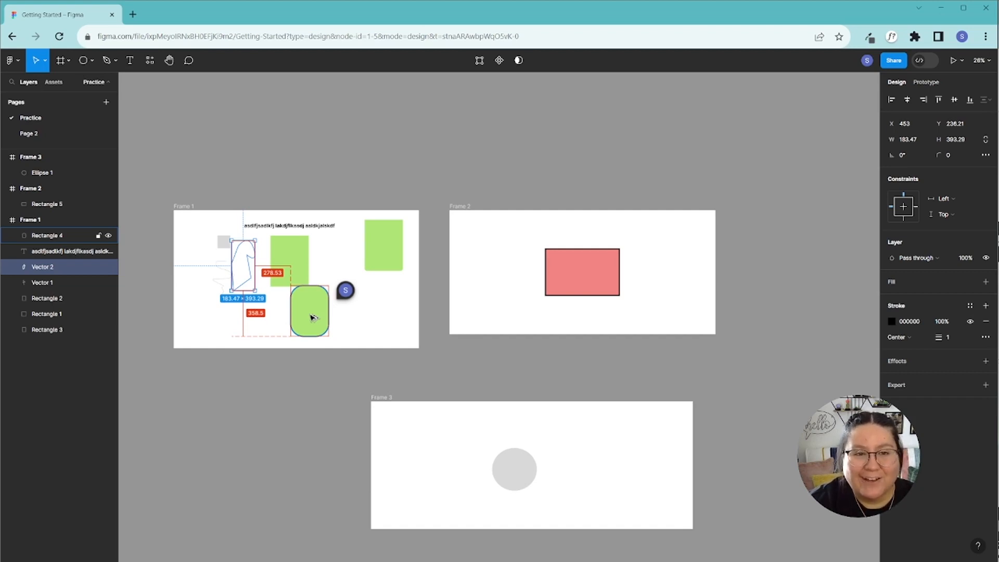
pyautogui.click(378, 257)
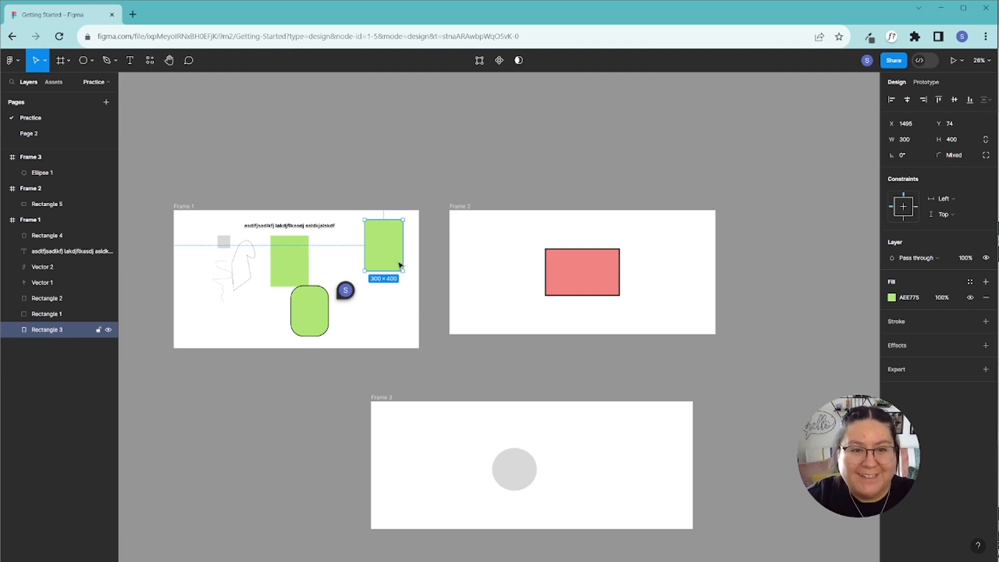
pyautogui.press('alt')
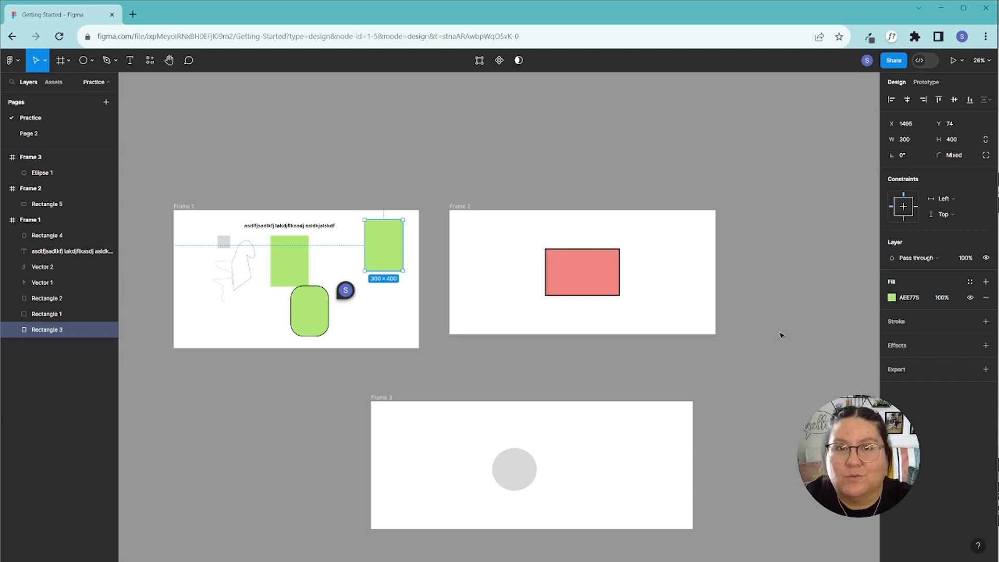
# Add a PNG export setting to Frame 1, review its scale and format options, and preview the export.
pyautogui.click(180, 208)
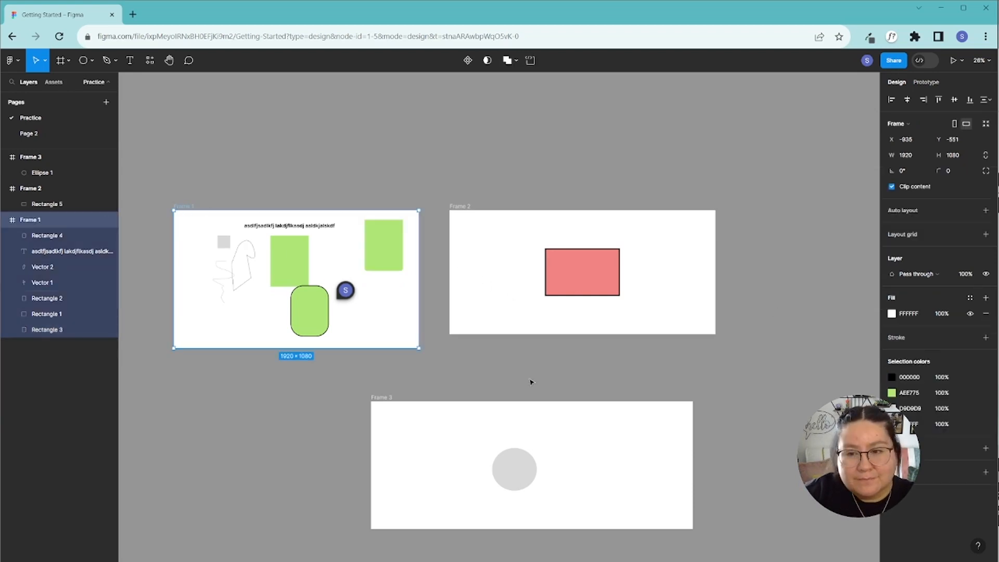
pyautogui.click(986, 472)
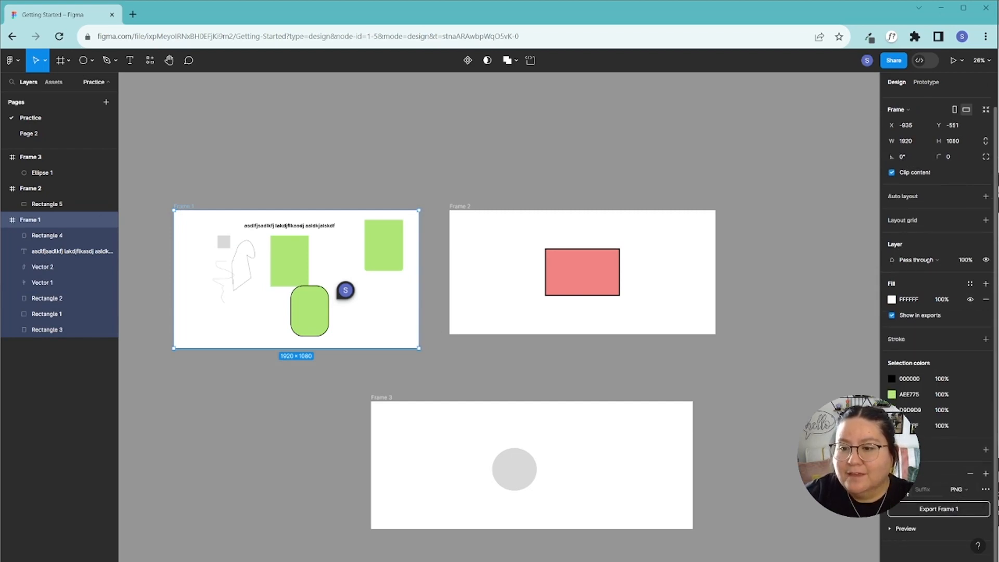
pyautogui.click(908, 490)
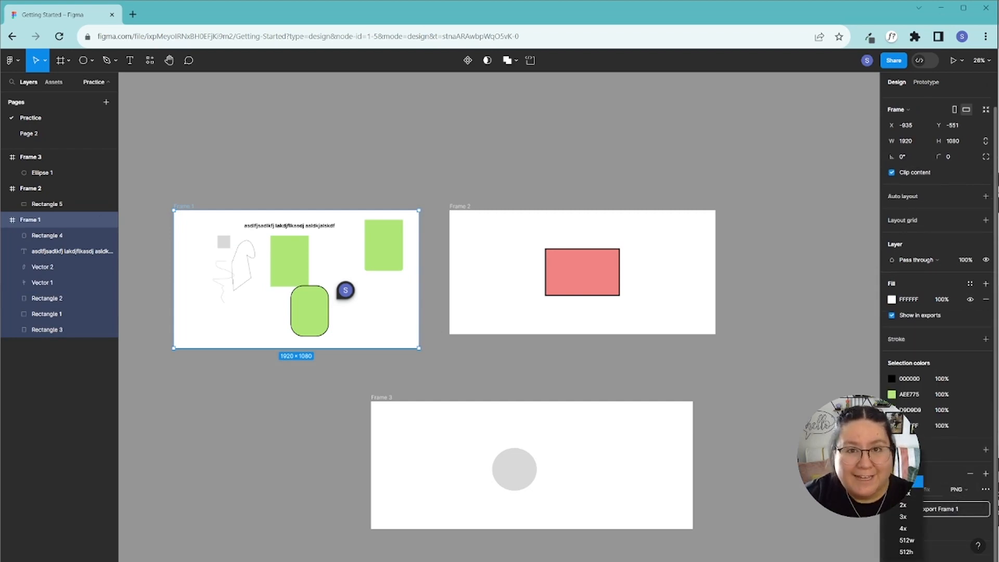
pyautogui.click(908, 482)
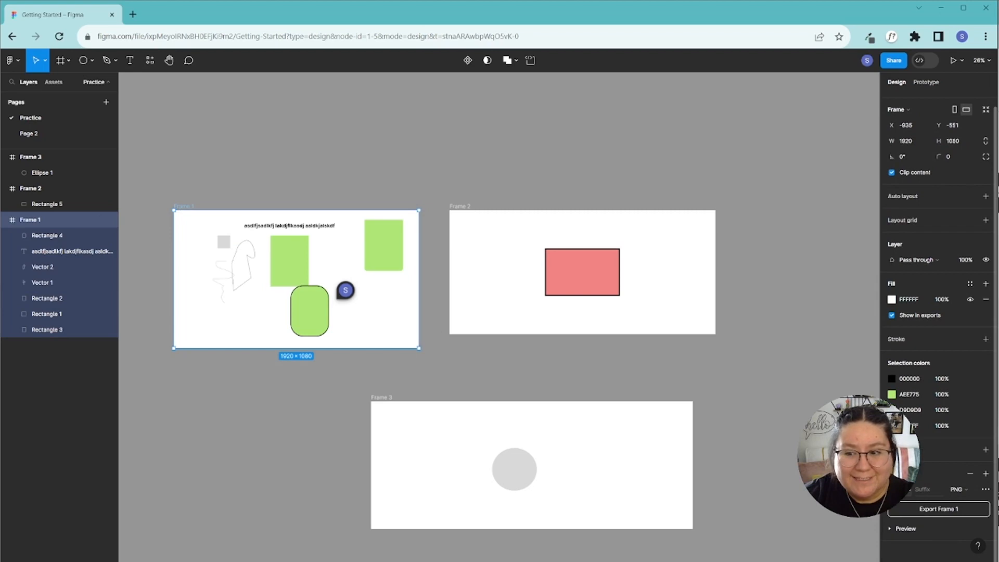
pyautogui.click(971, 491)
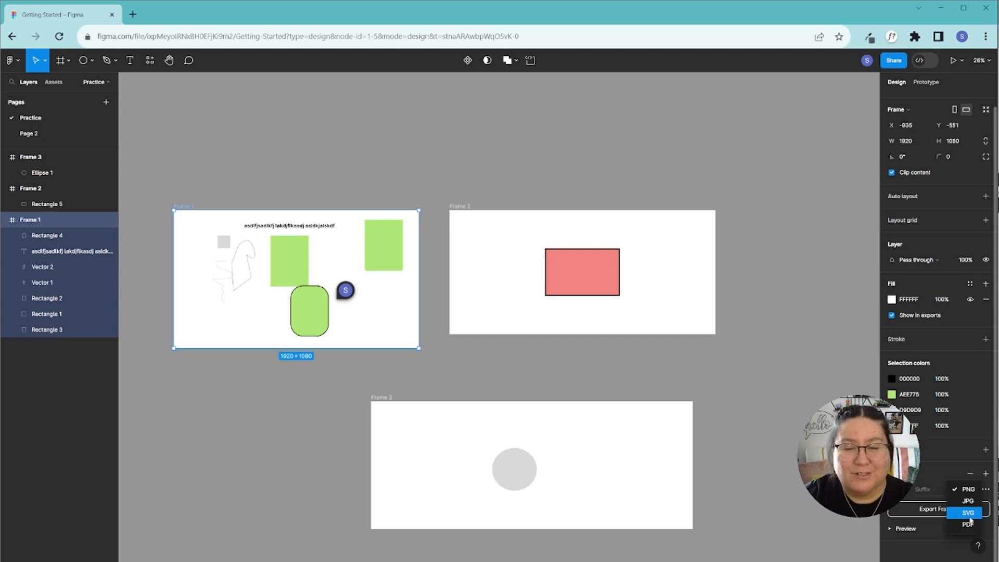
pyautogui.click(971, 489)
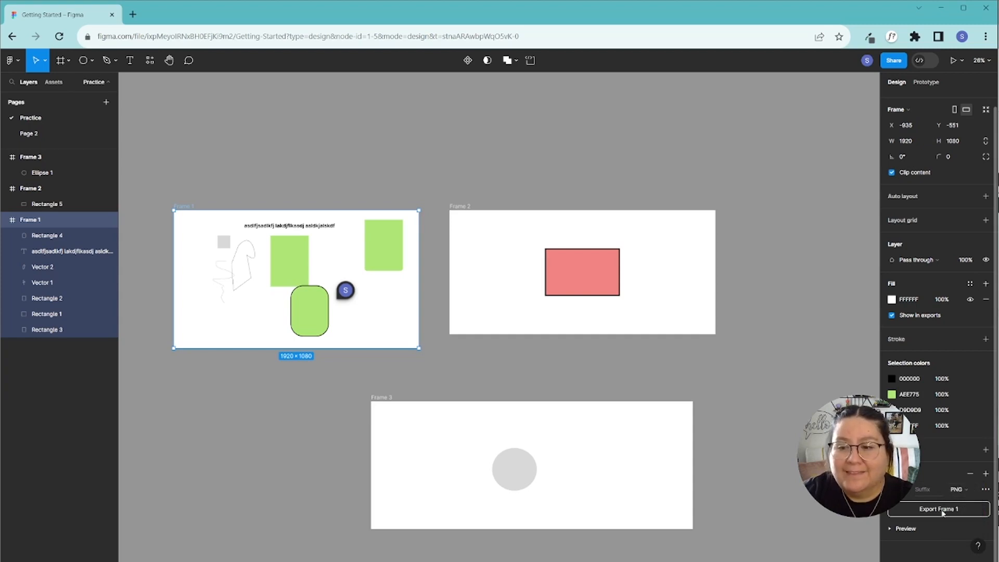
pyautogui.click(914, 536)
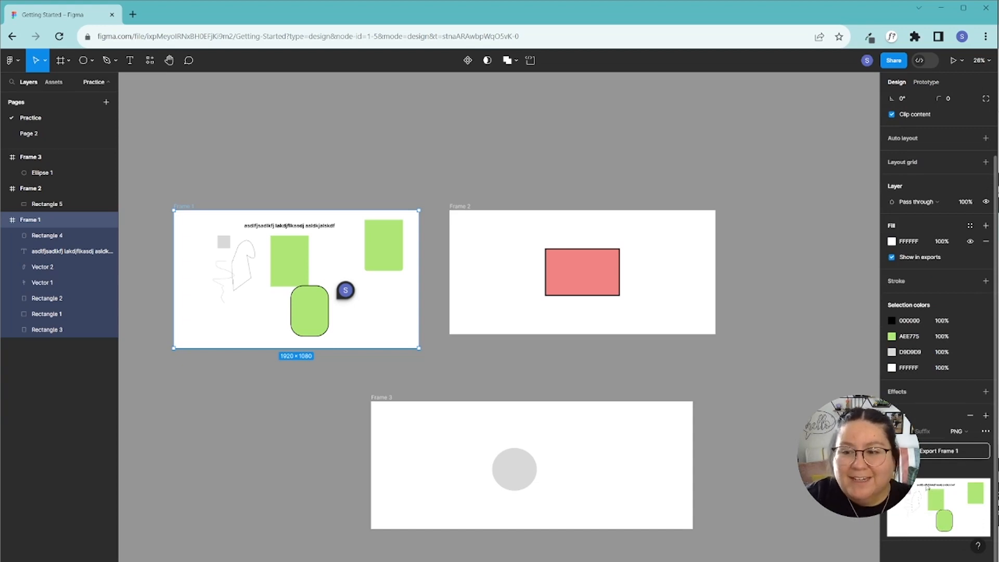
pyautogui.click(844, 452)
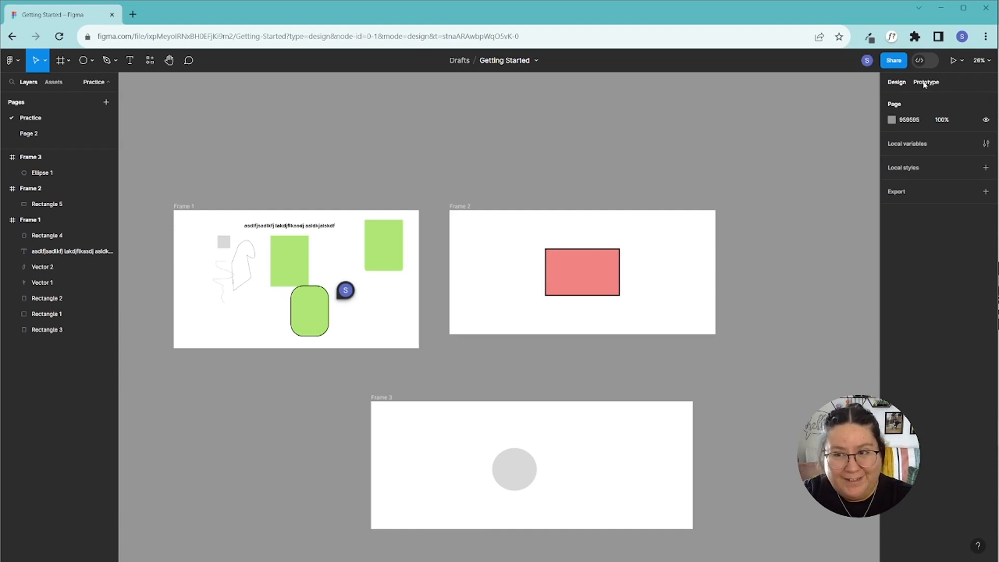
# Inspect the design properties of Frame 1's Rectangle 3 and text, and display the text's prototype settings.
pyautogui.click(381, 242)
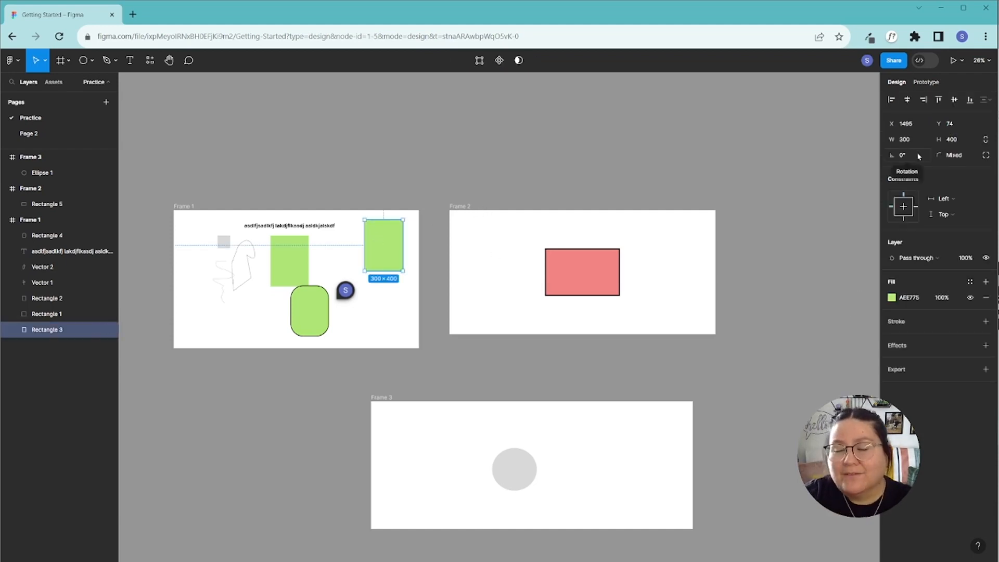
pyautogui.click(286, 227)
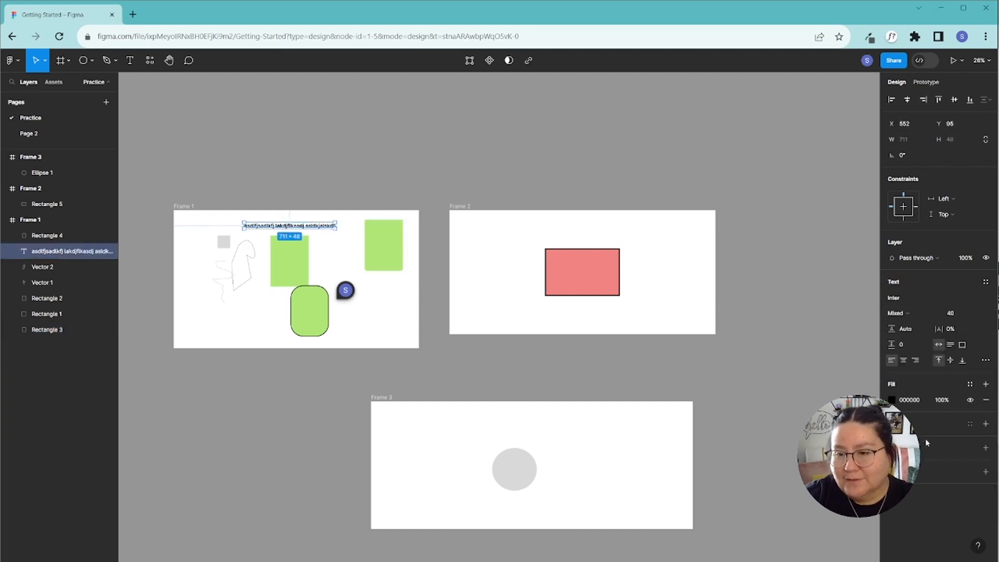
pyautogui.click(927, 82)
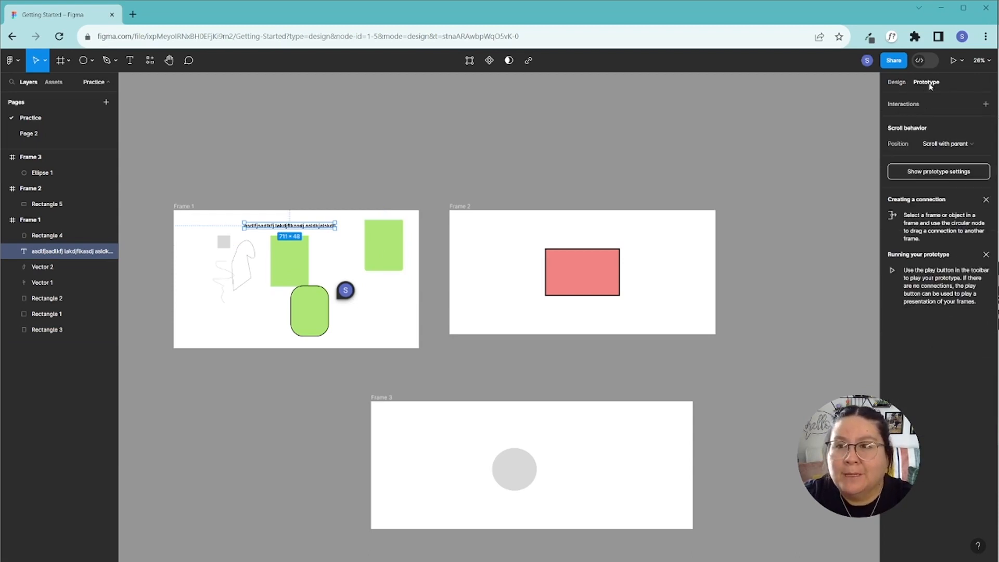